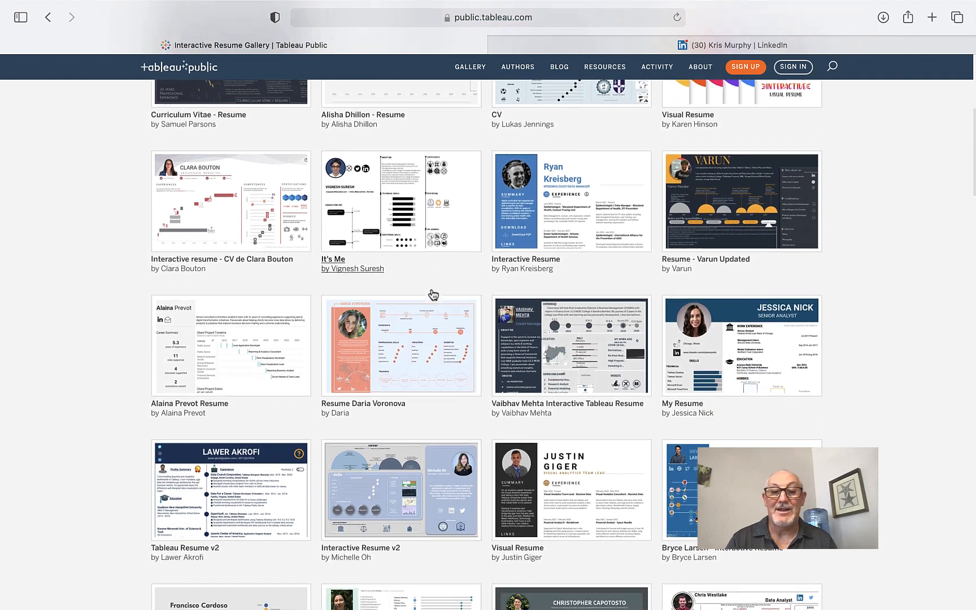
scroll(433, 294, "down", 1)
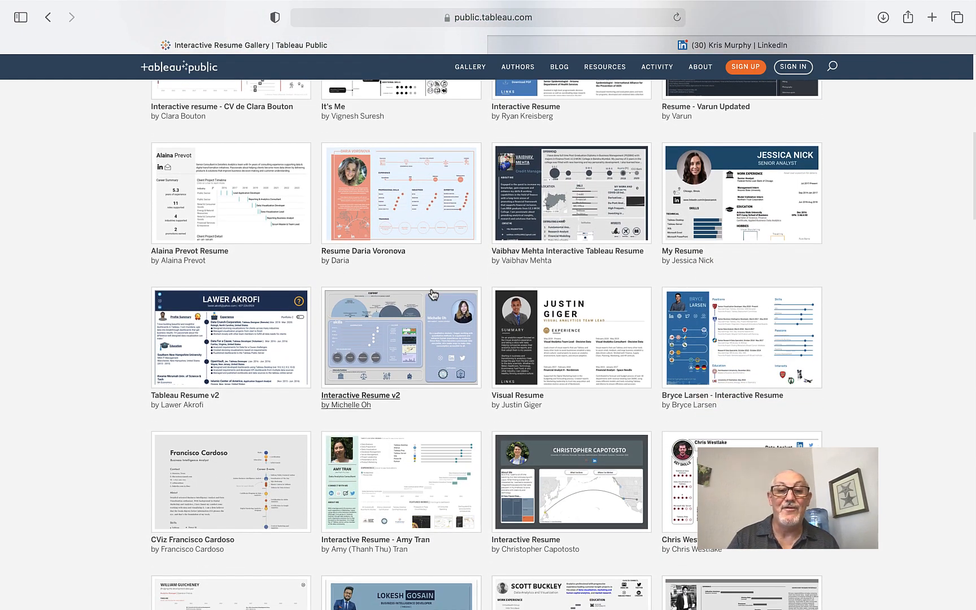
scroll(433, 295, "up", 7)
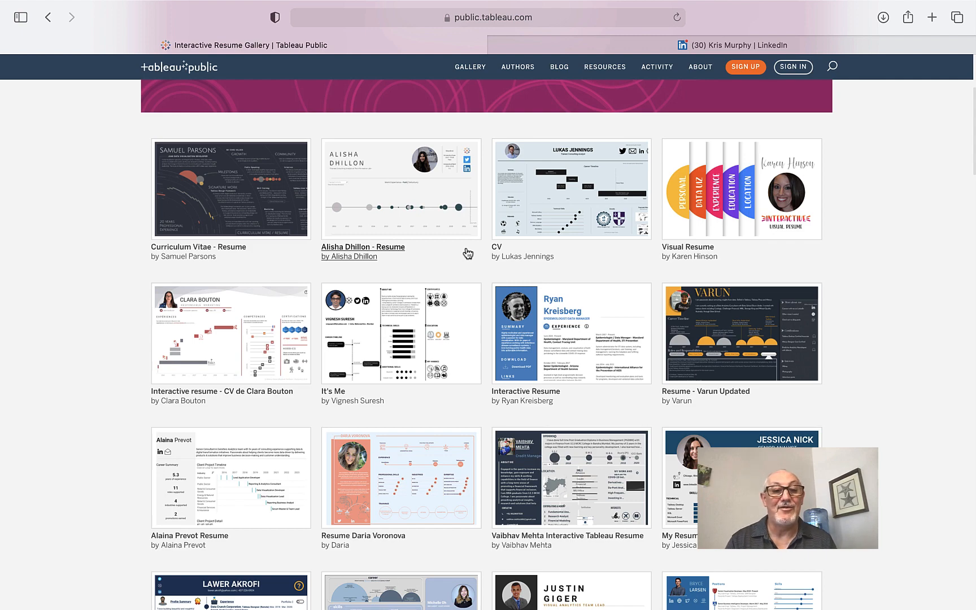
scroll(468, 253, "down", 5)
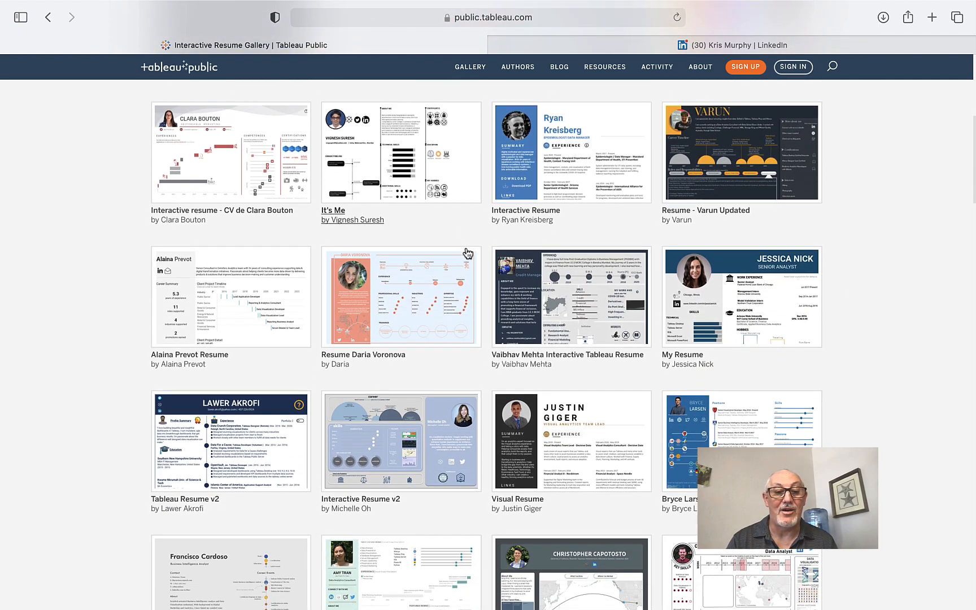
scroll(467, 253, "down", 5)
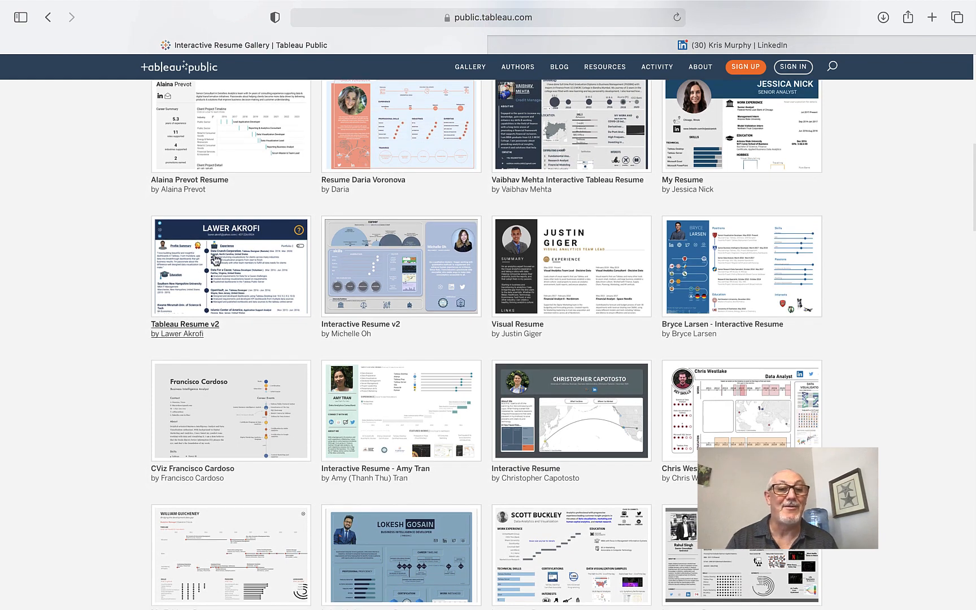
scroll(662, 374, "down", 7)
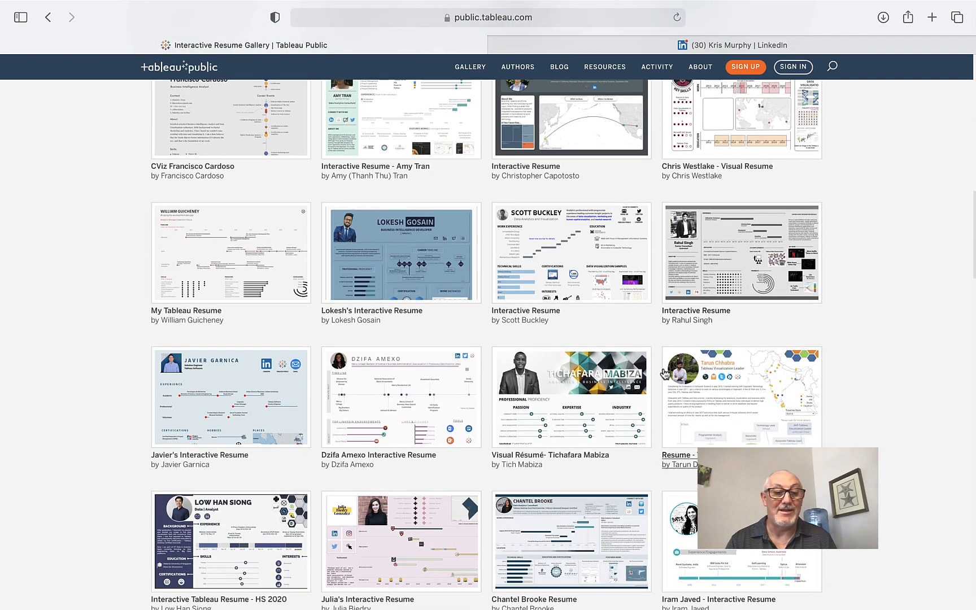
scroll(666, 374, "up", 5)
scroll(665, 374, "up", 10)
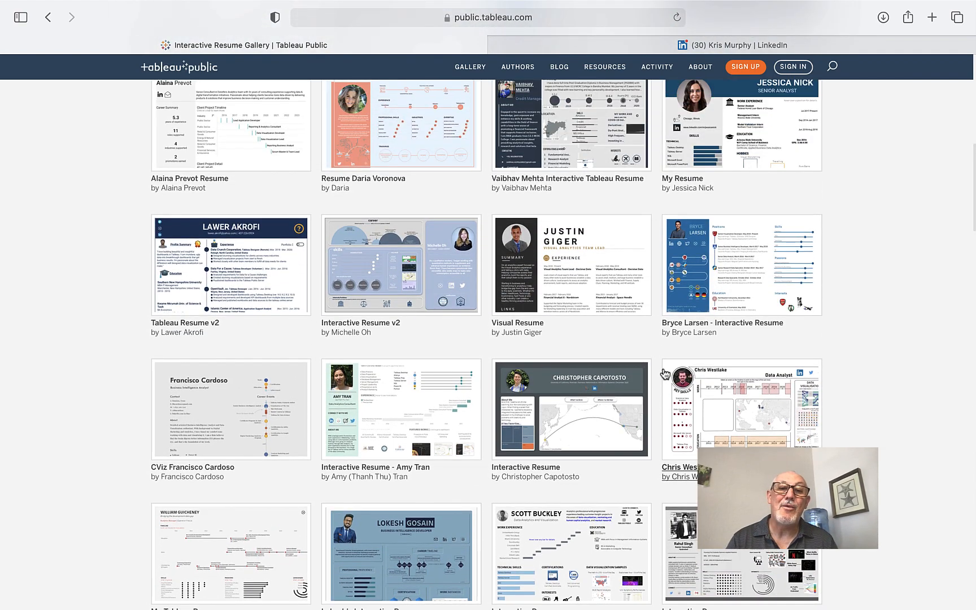
scroll(666, 374, "up", 10)
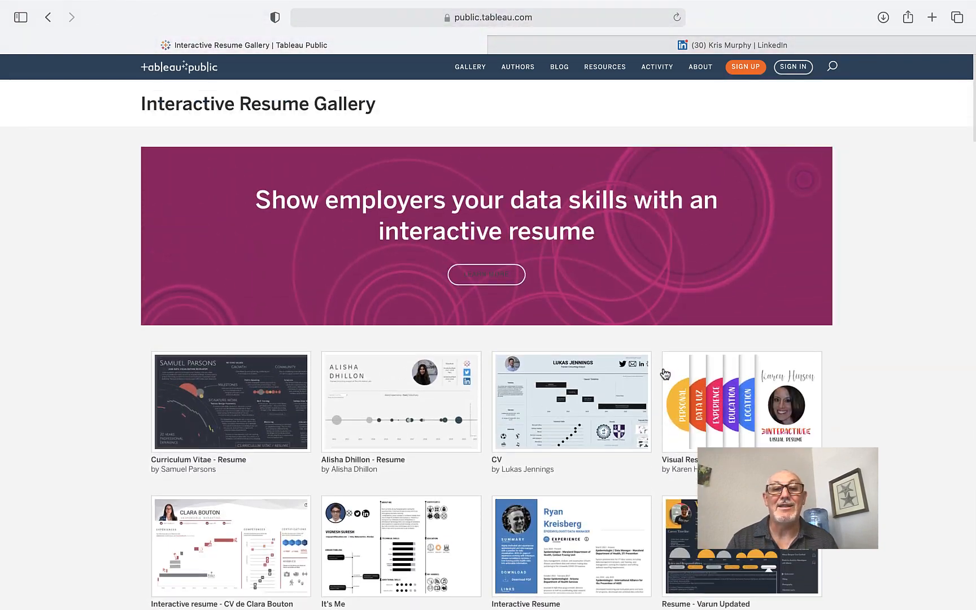
scroll(664, 373, "down", 4)
scroll(664, 371, "down", 3)
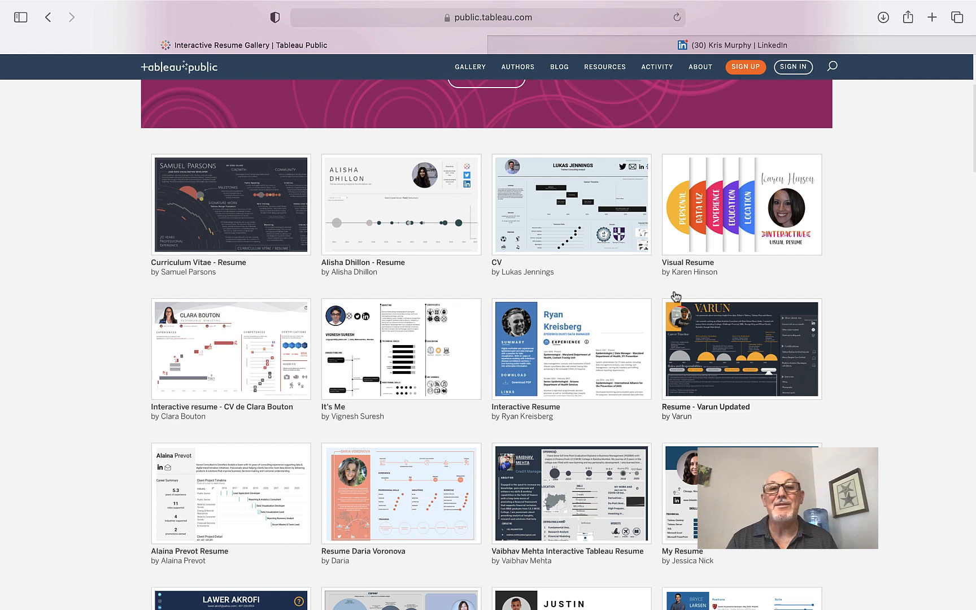
Step: Scroll the LinkedIn profile through Experience, Education and Licenses, then return near the top
left_click(648, 50)
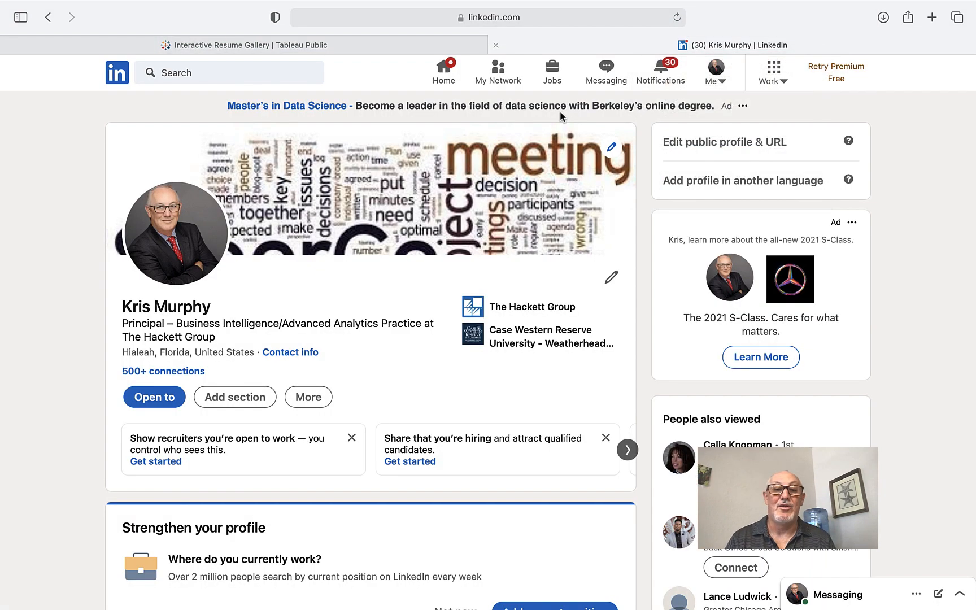
scroll(447, 253, "down", 5)
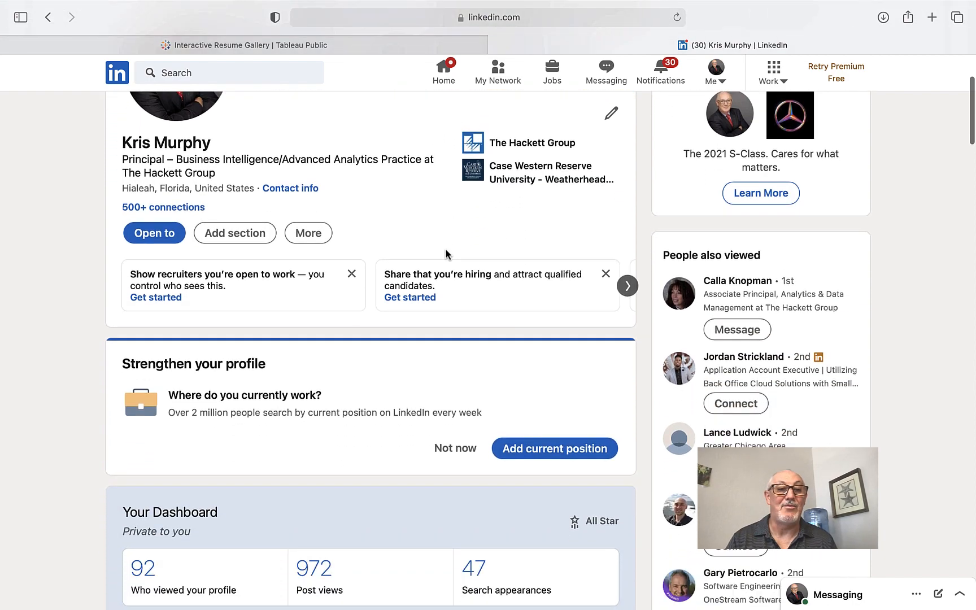
scroll(448, 255, "down", 15)
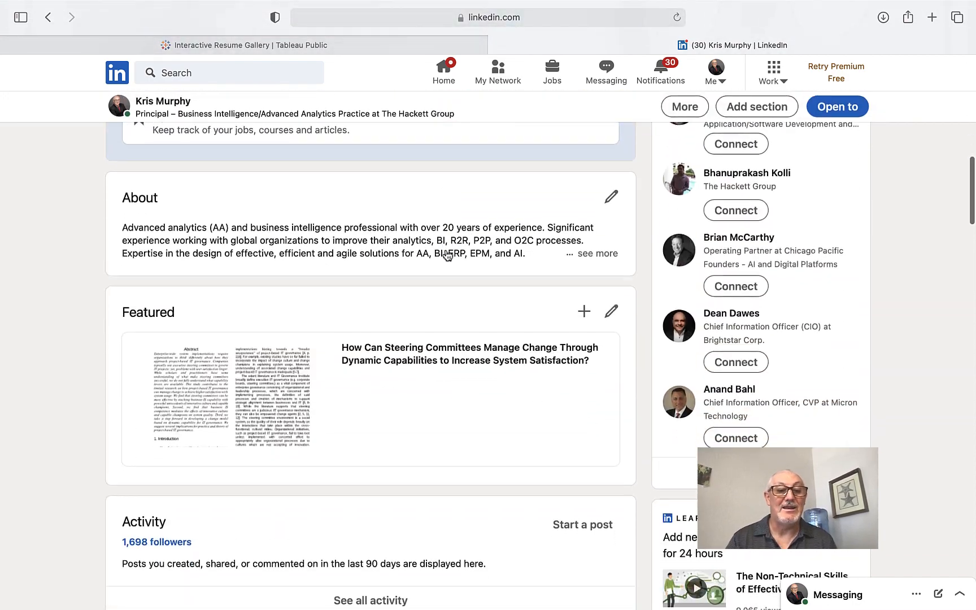
scroll(448, 256, "down", 8)
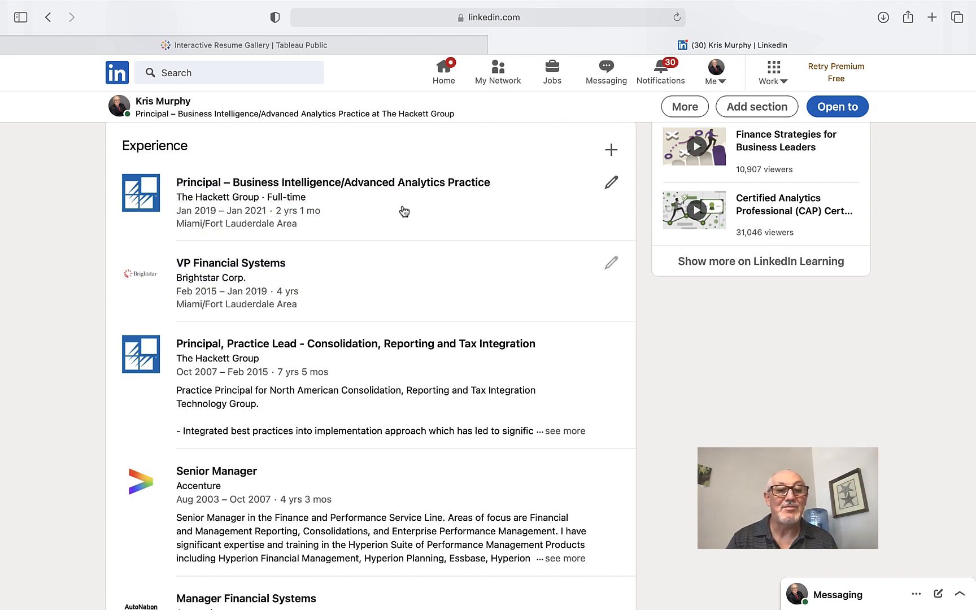
scroll(422, 211, "down", 5)
scroll(424, 210, "down", 14)
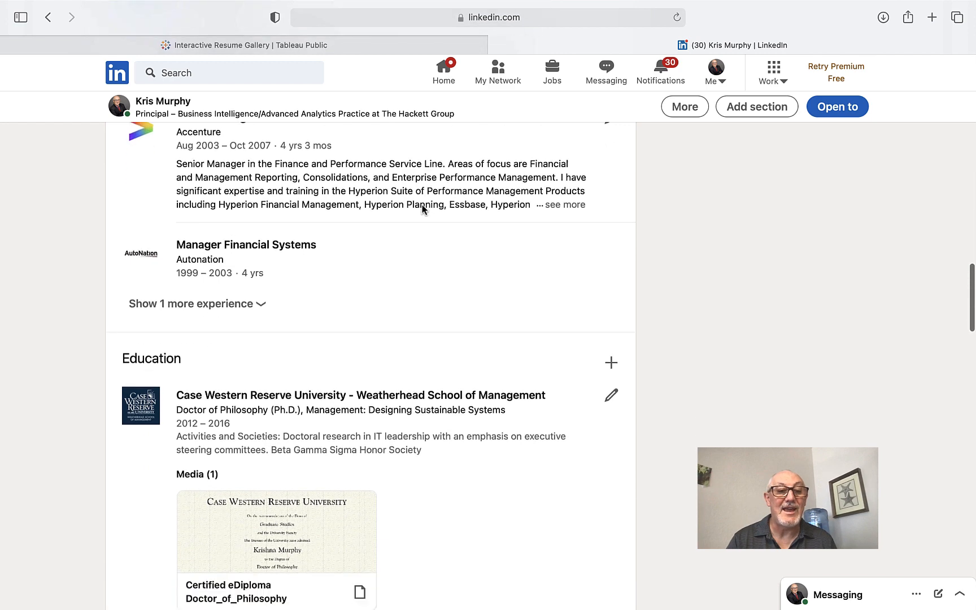
scroll(421, 210, "down", 2)
scroll(421, 209, "up", 3)
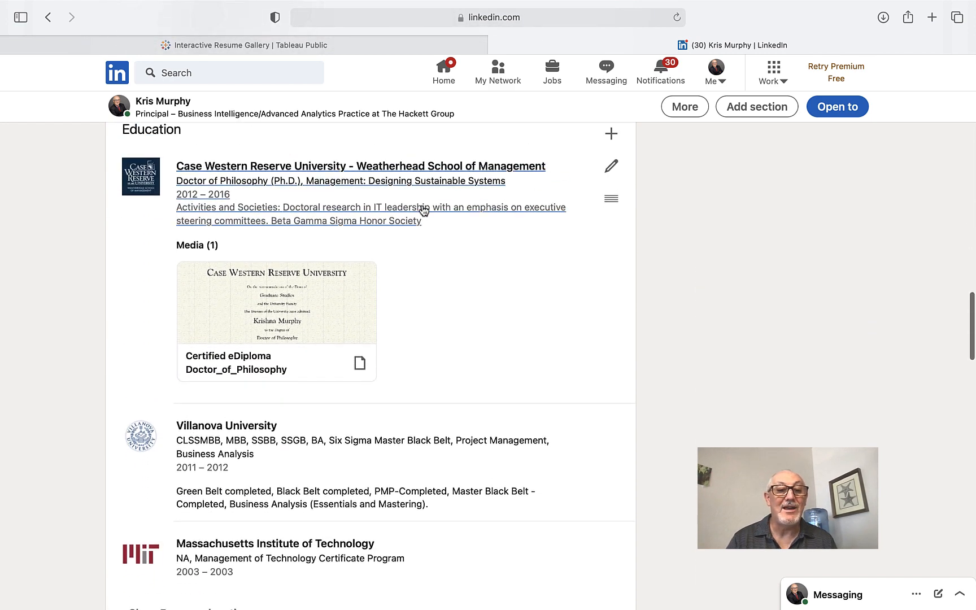
scroll(447, 232, "down", 10)
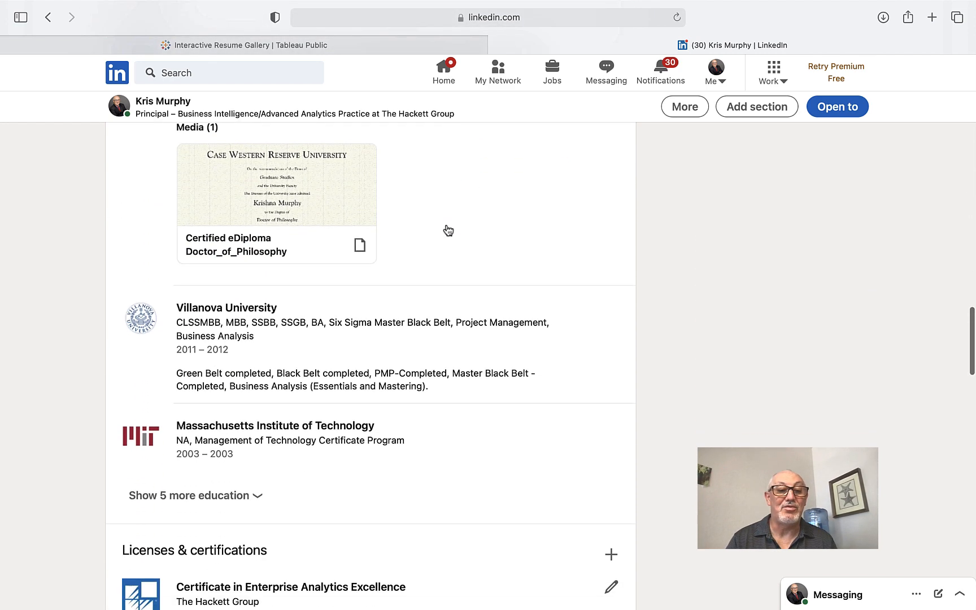
scroll(447, 231, "down", 10)
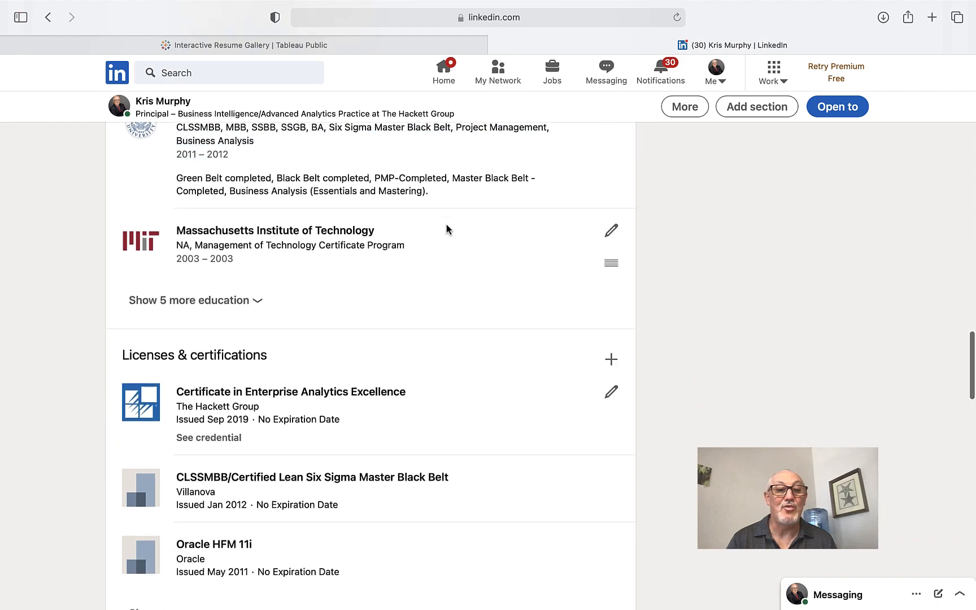
scroll(446, 229, "down", 6)
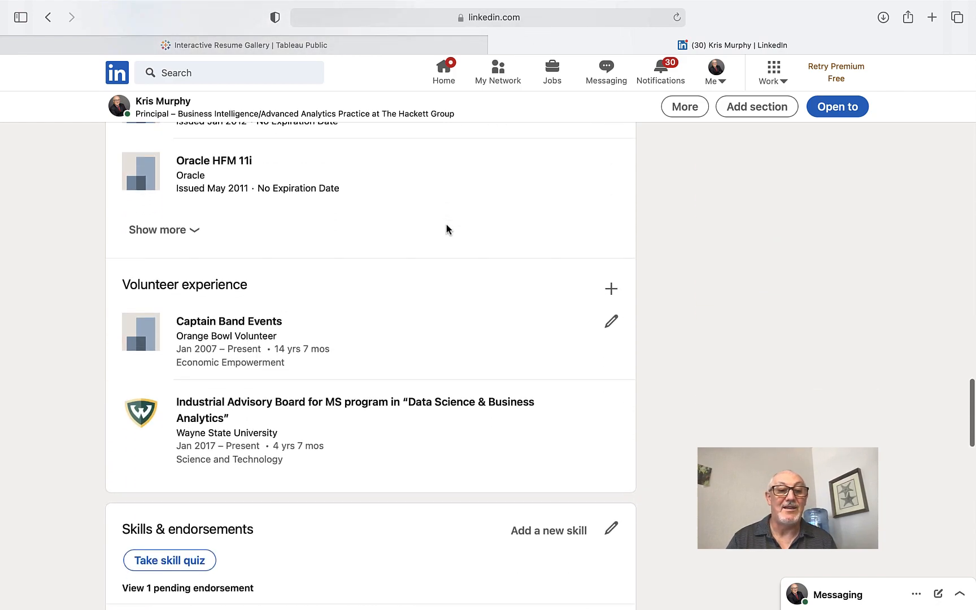
scroll(447, 229, "up", 20)
scroll(447, 228, "up", 20)
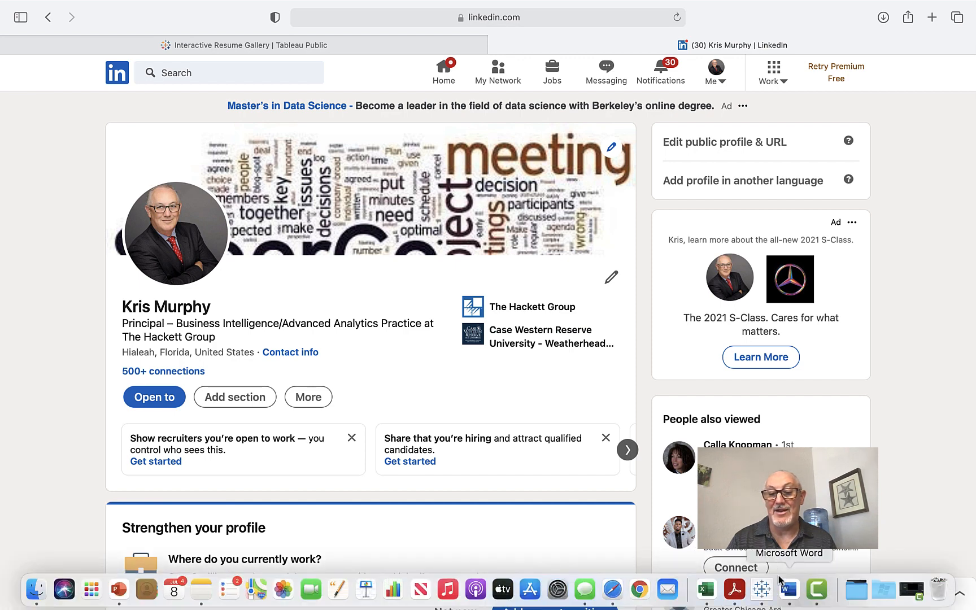
mouse_move(789, 589)
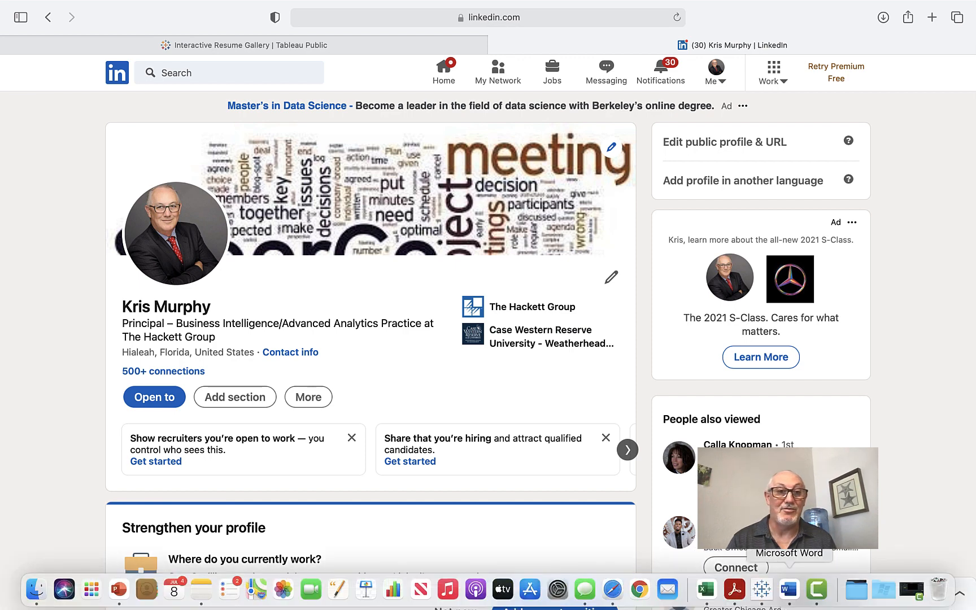
Step: Scroll the Word resume past Education and Published Research to the blank end of page 5
left_click(789, 589)
scroll(590, 344, "down", 6)
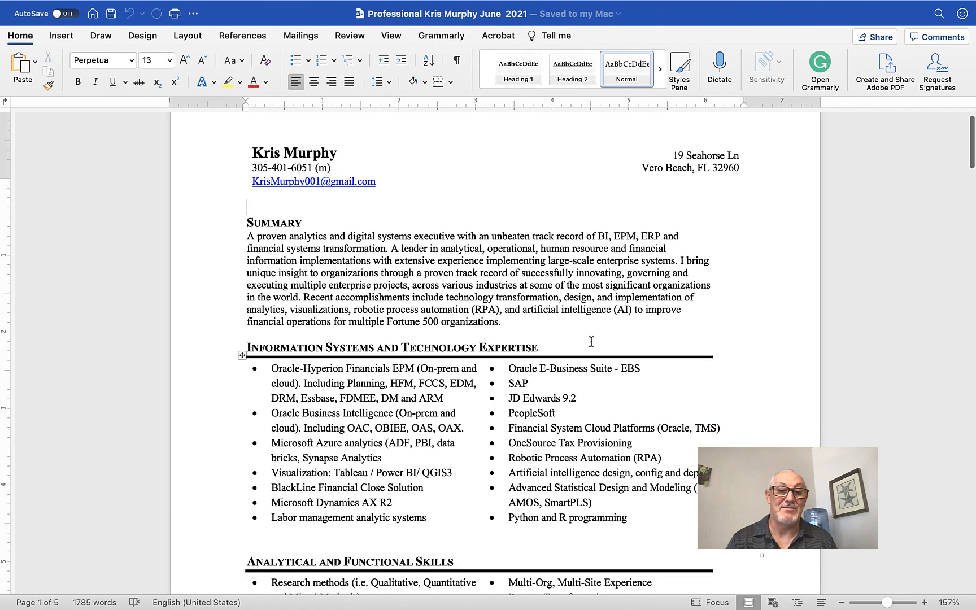
scroll(591, 341, "down", 1)
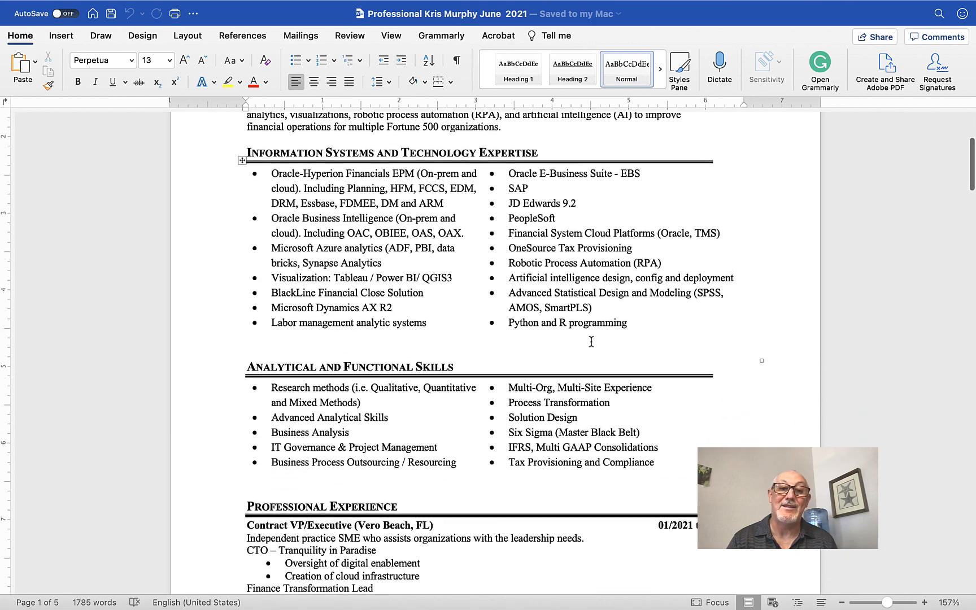
scroll(591, 341, "down", 1)
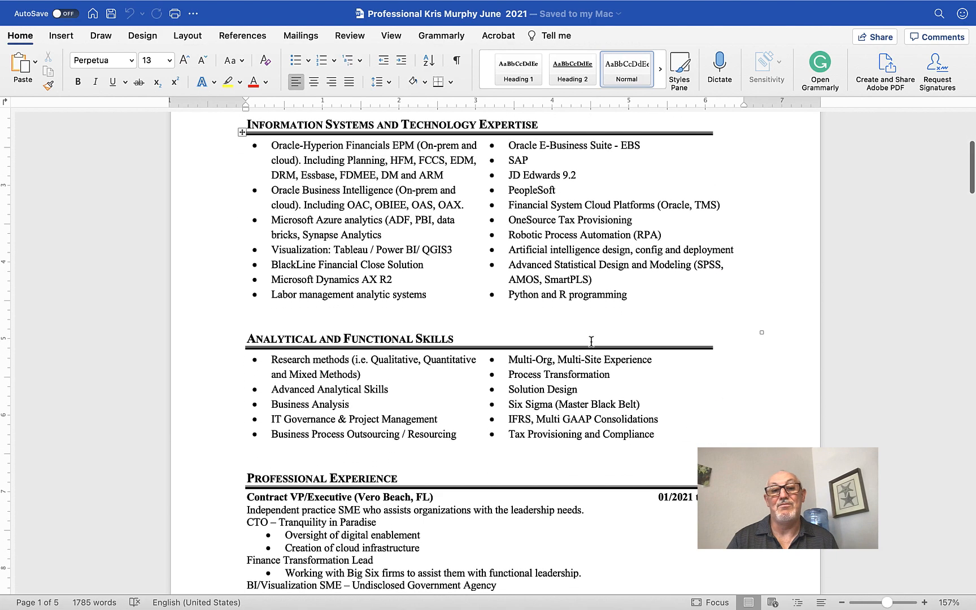
scroll(591, 341, "down", 6)
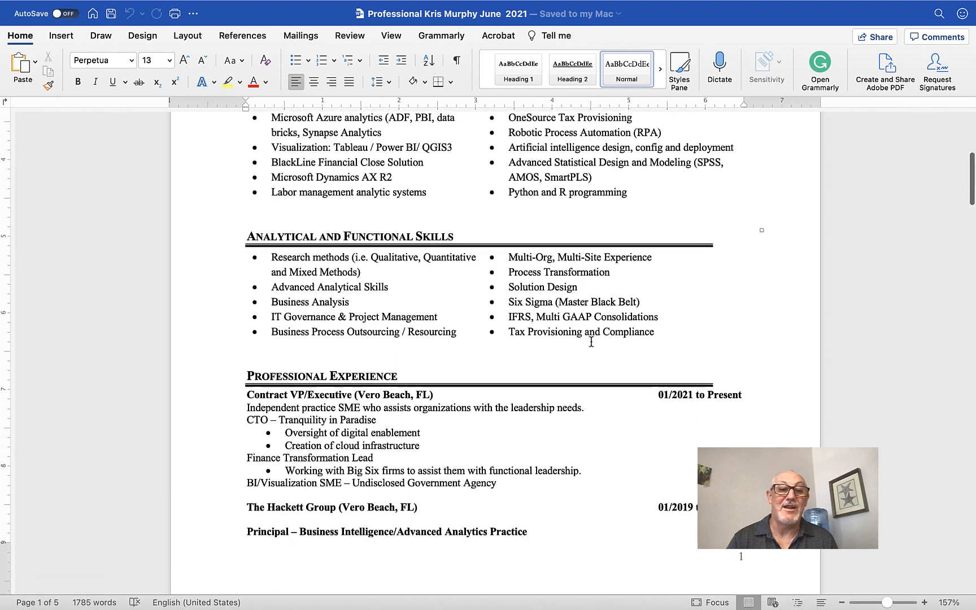
scroll(591, 341, "down", 2)
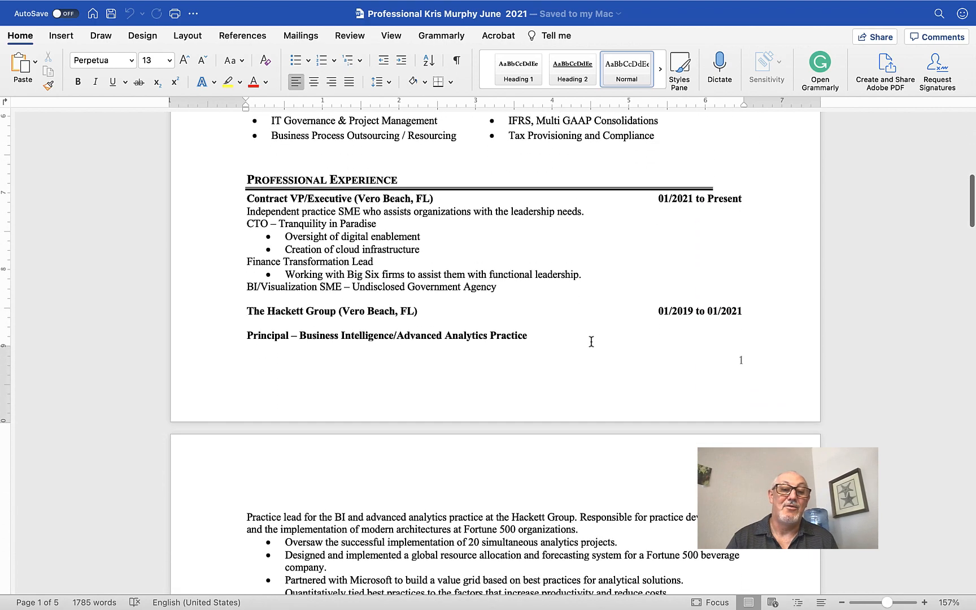
scroll(590, 344, "down", 8)
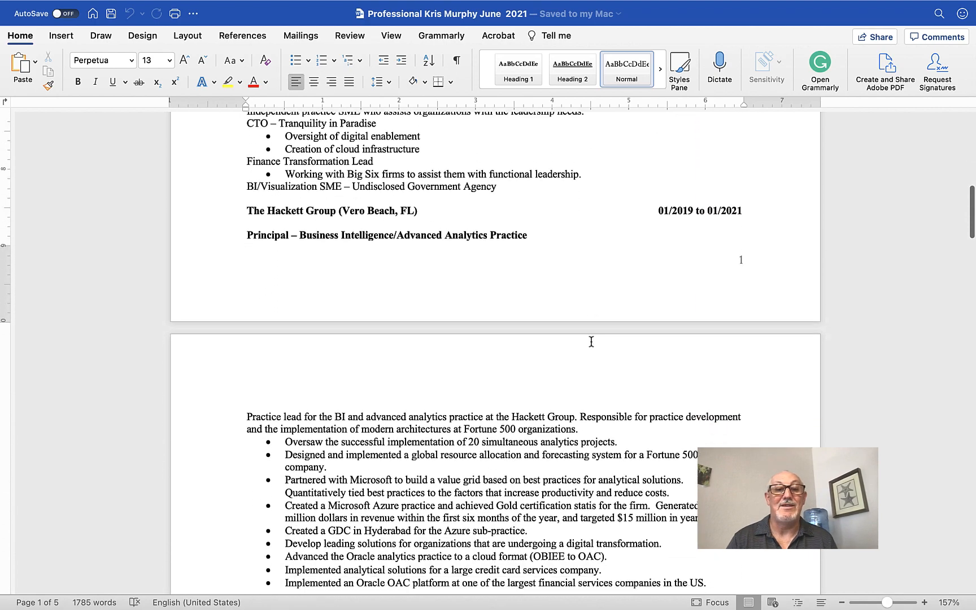
scroll(591, 341, "down", 9)
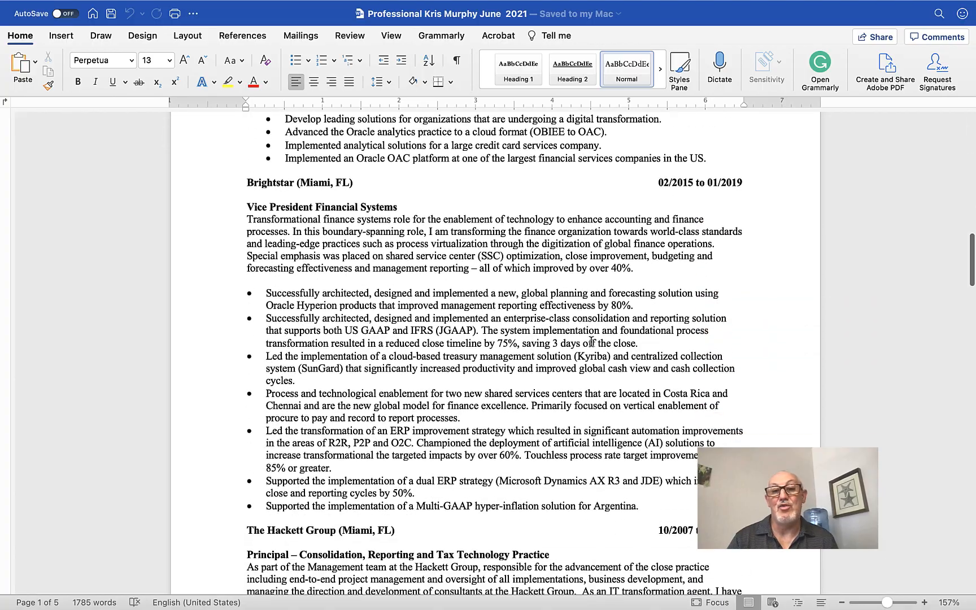
scroll(591, 341, "down", 18)
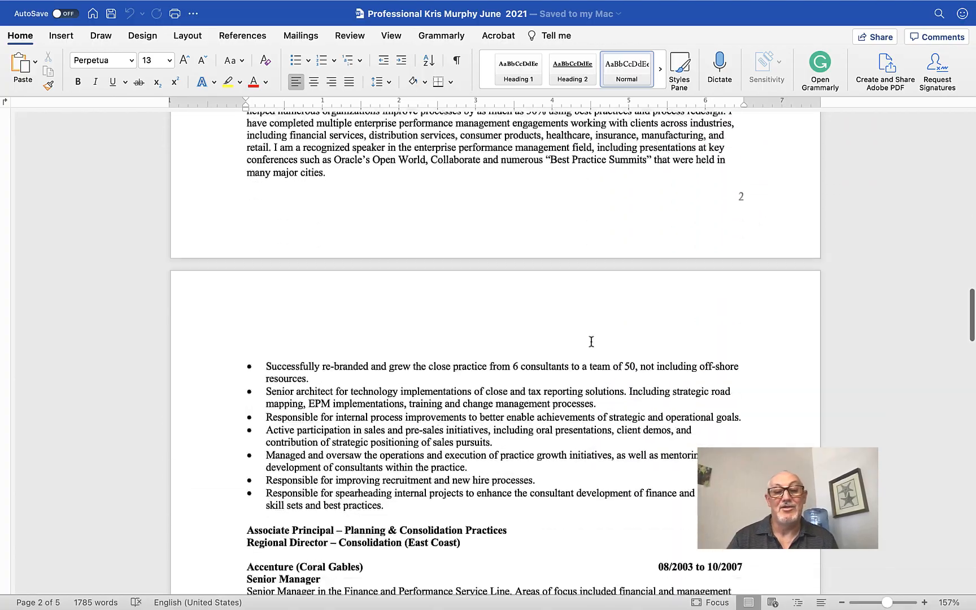
scroll(591, 341, "down", 20)
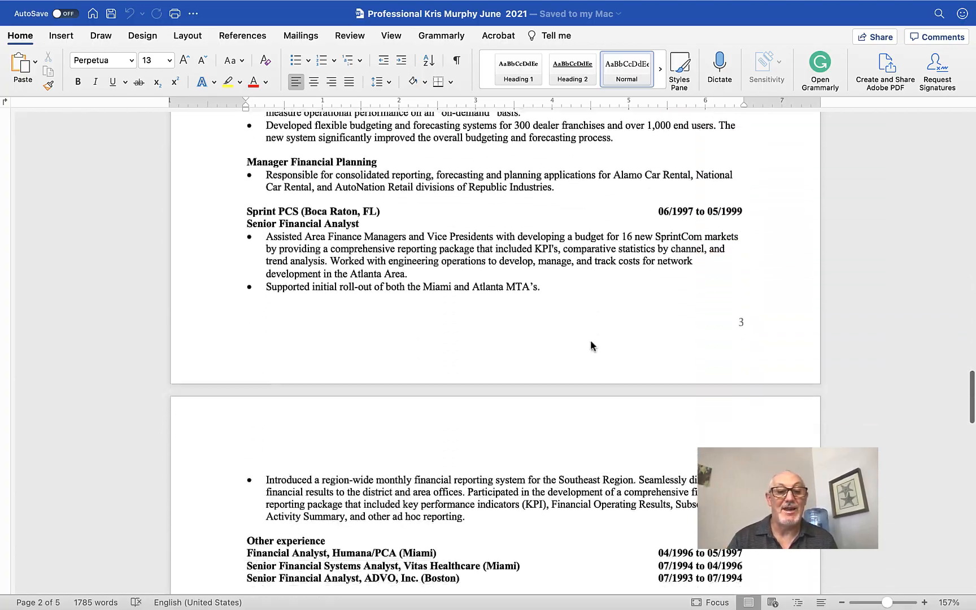
scroll(591, 341, "down", 4)
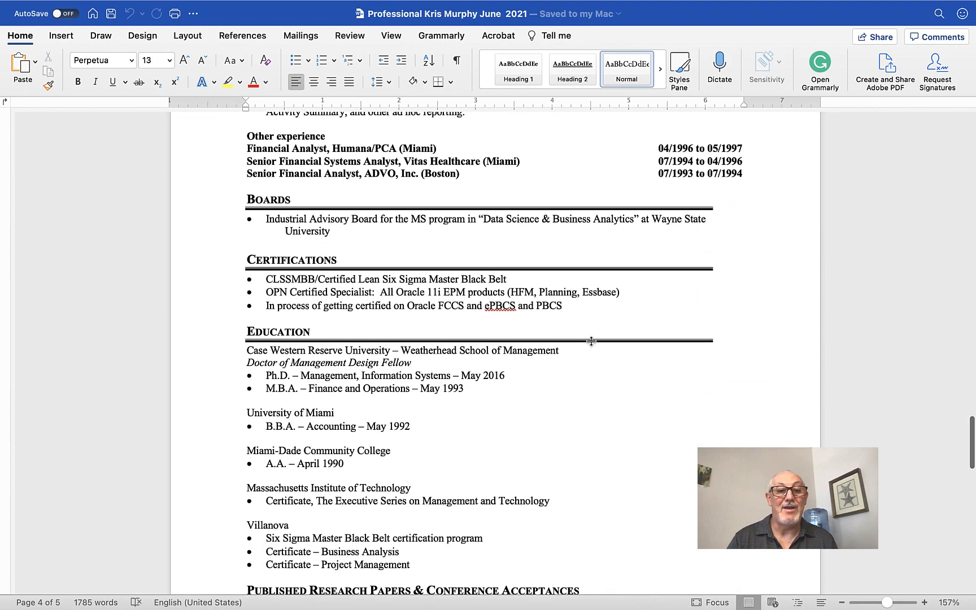
scroll(591, 341, "down", 15)
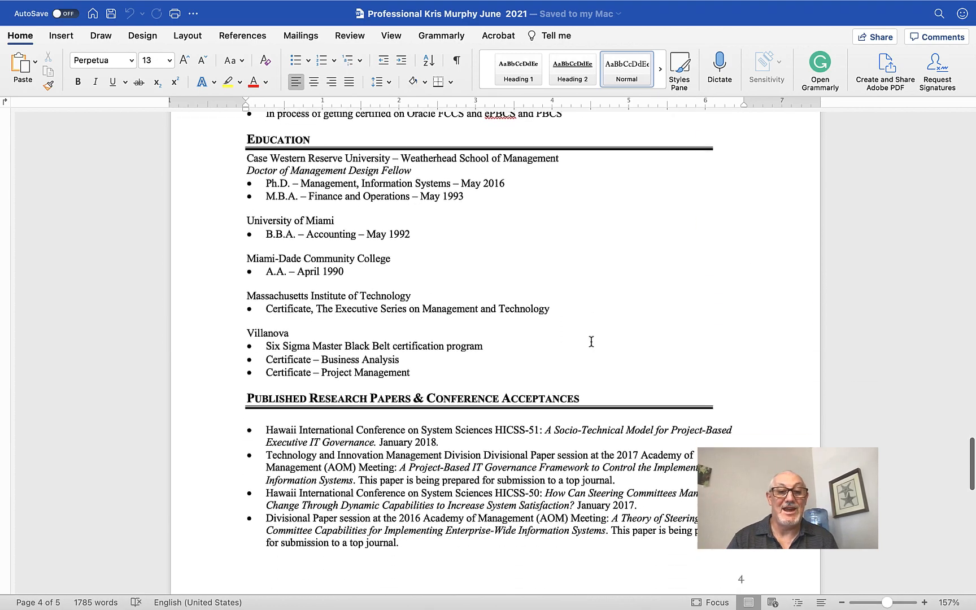
scroll(591, 341, "down", 15)
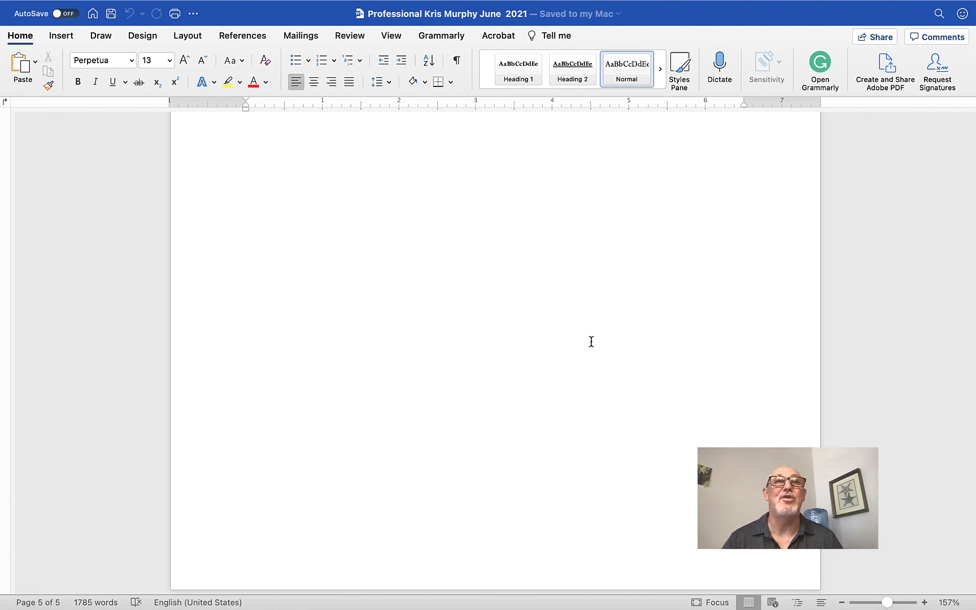
scroll(591, 341, "up", 2)
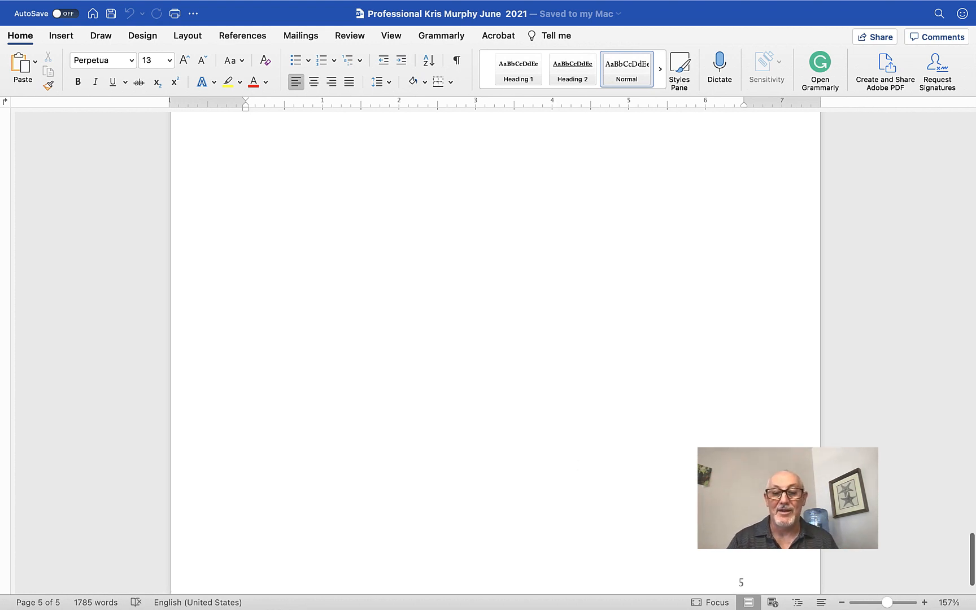
mouse_move(531, 607)
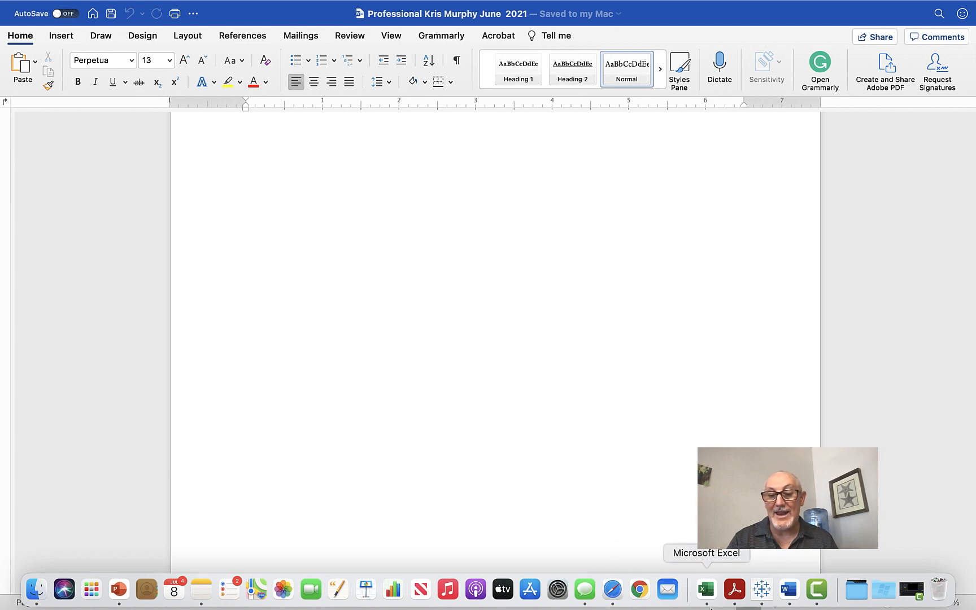
Step: Bring up the Tableau Resume dashboard and show it in Presentation Mode
left_click(761, 598)
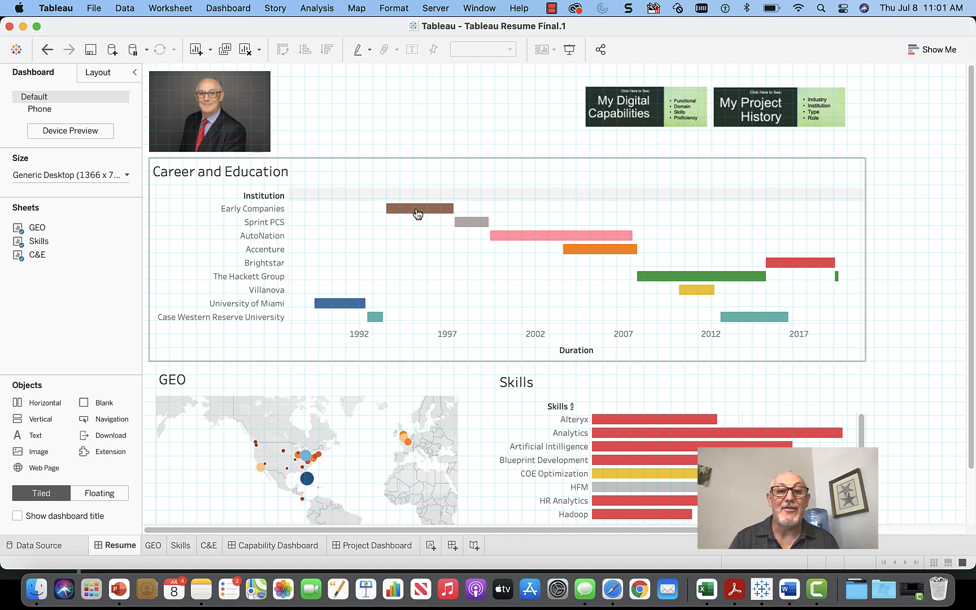
mouse_move(416, 213)
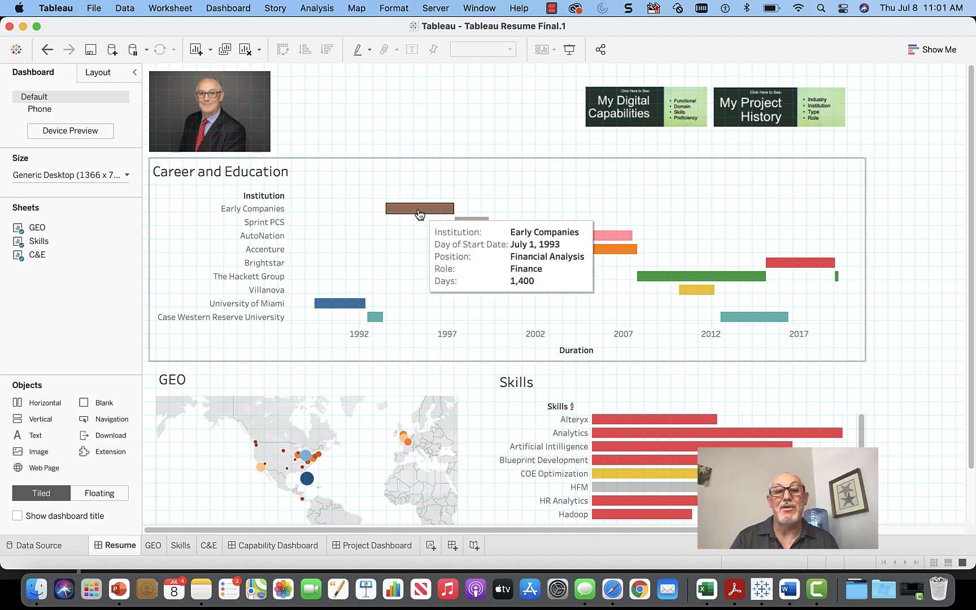
mouse_move(479, 230)
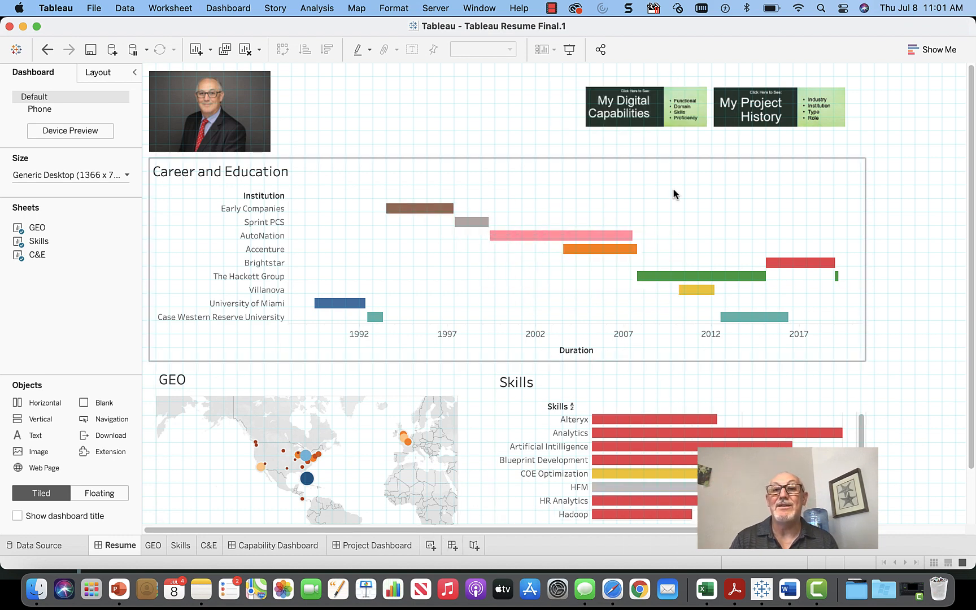
left_click(569, 50)
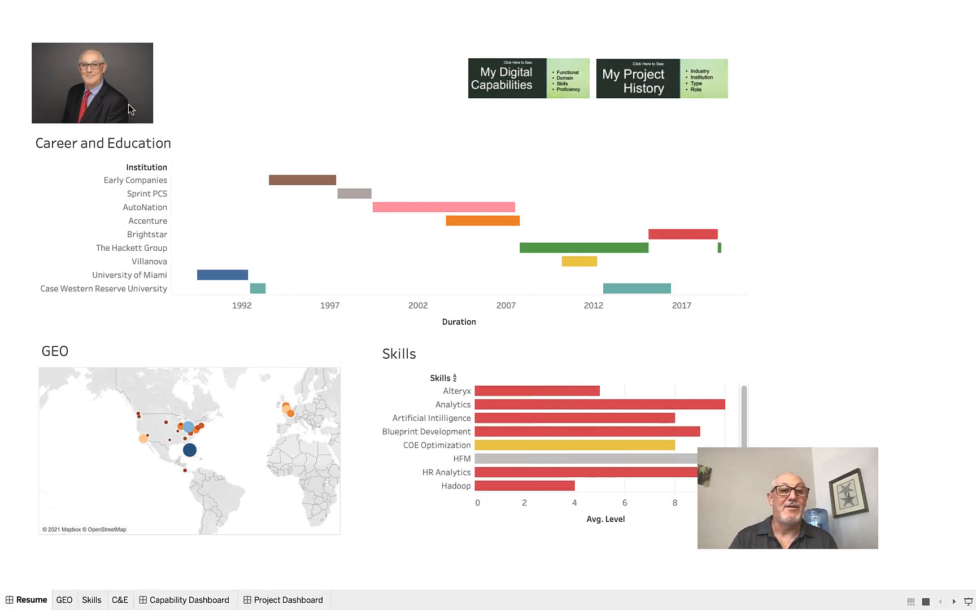
left_click(502, 88)
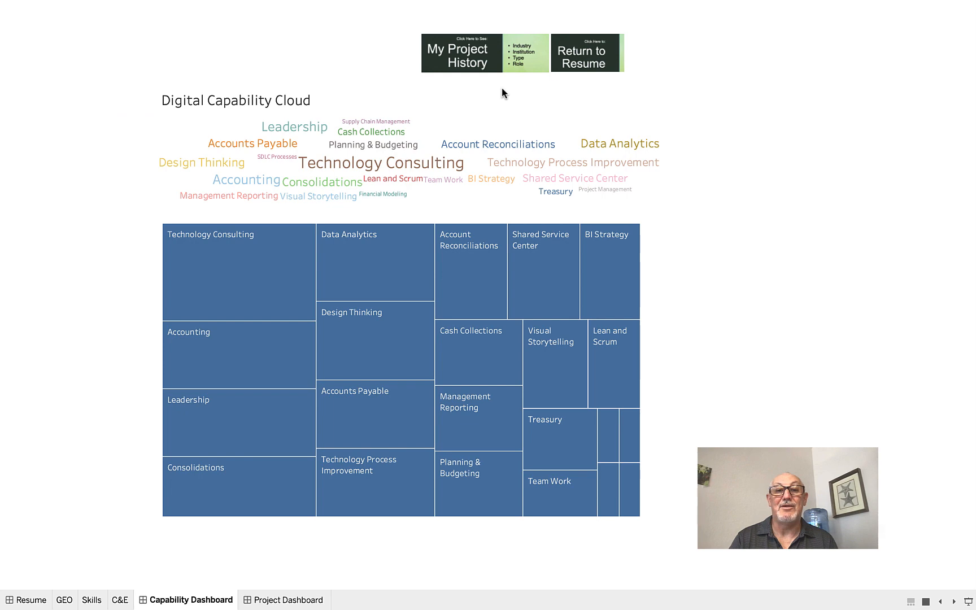
left_click(477, 61)
left_click(734, 67)
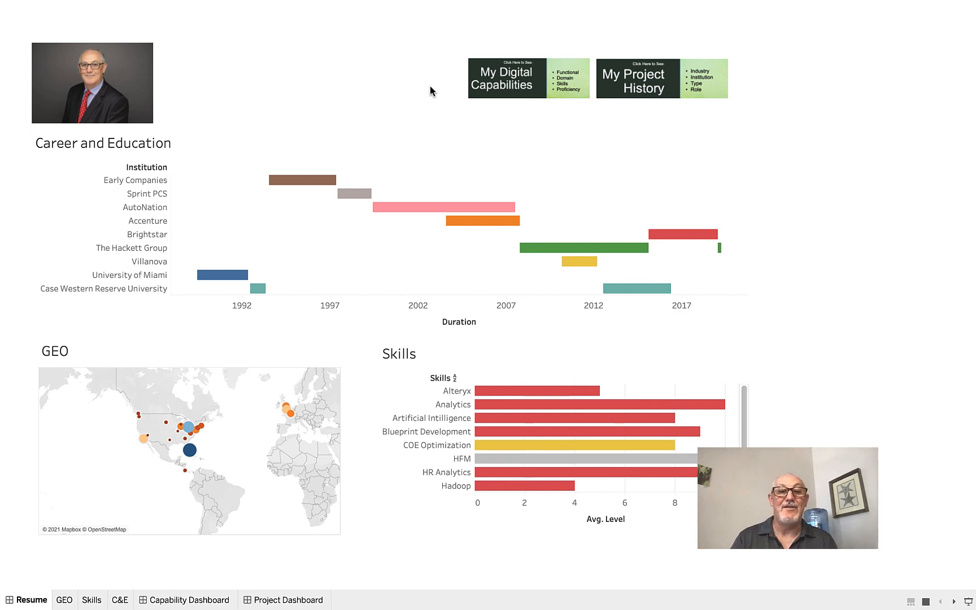
mouse_move(310, 181)
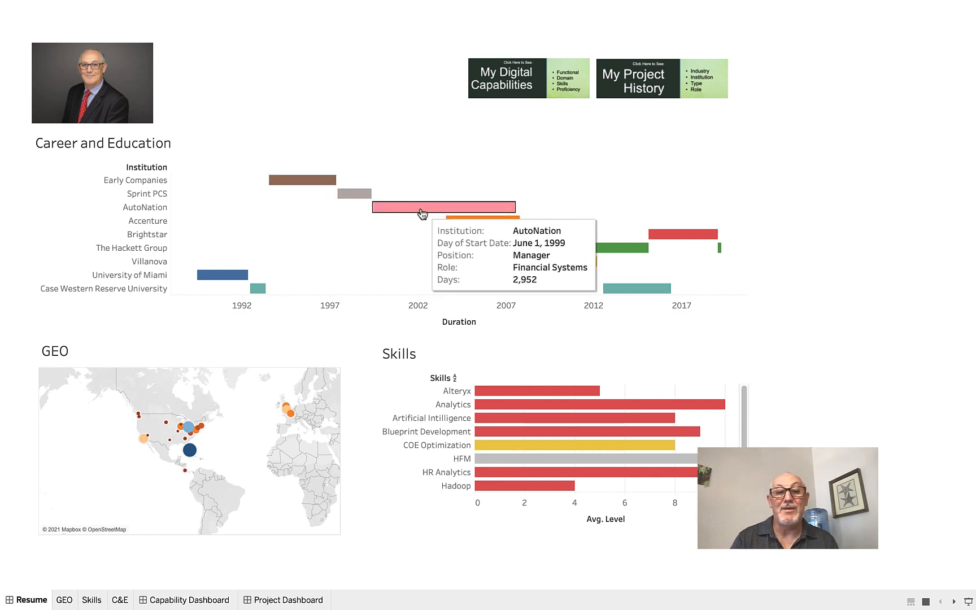
mouse_move(461, 225)
mouse_move(534, 252)
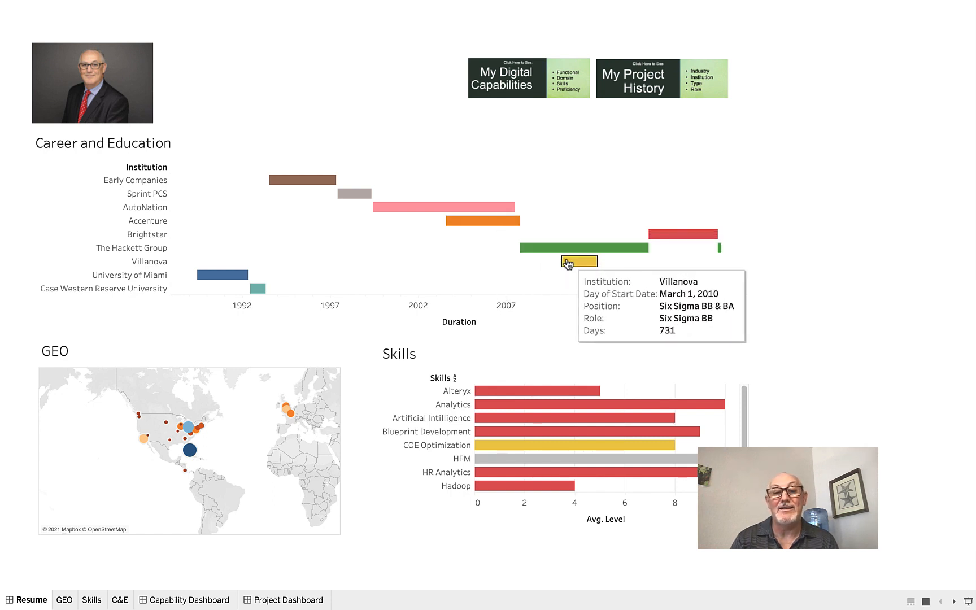
mouse_move(235, 281)
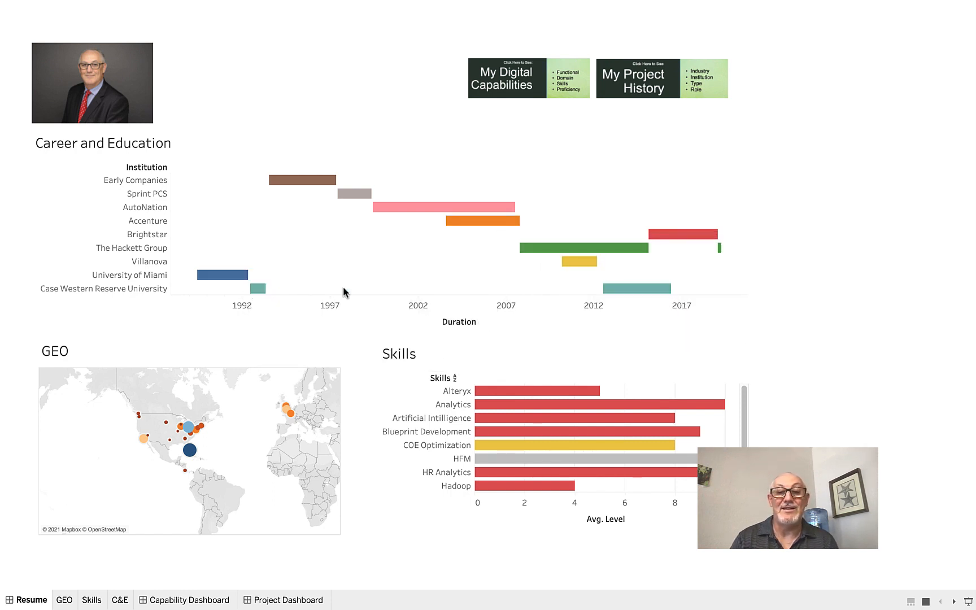
mouse_move(611, 293)
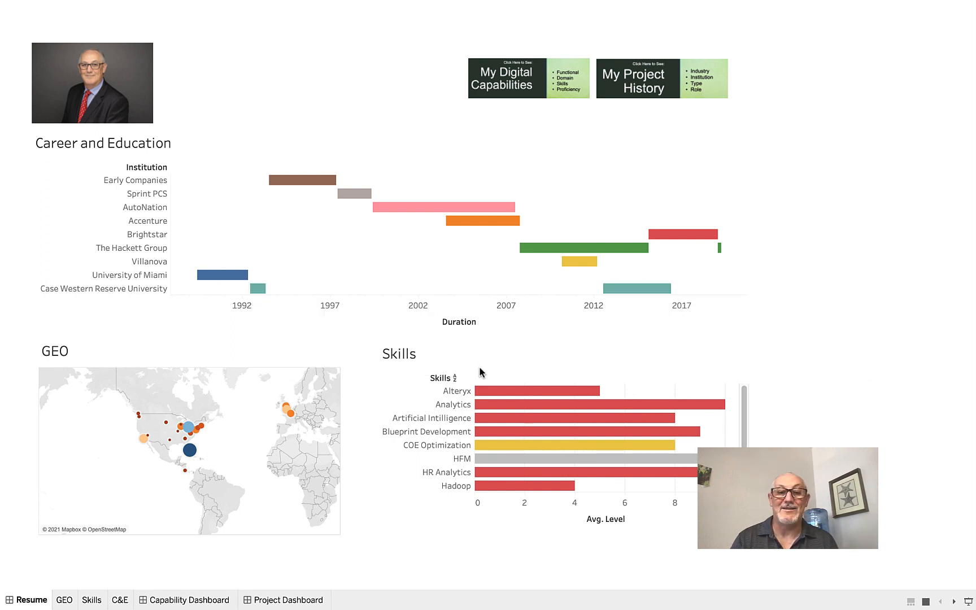
scroll(184, 423, "up", 3)
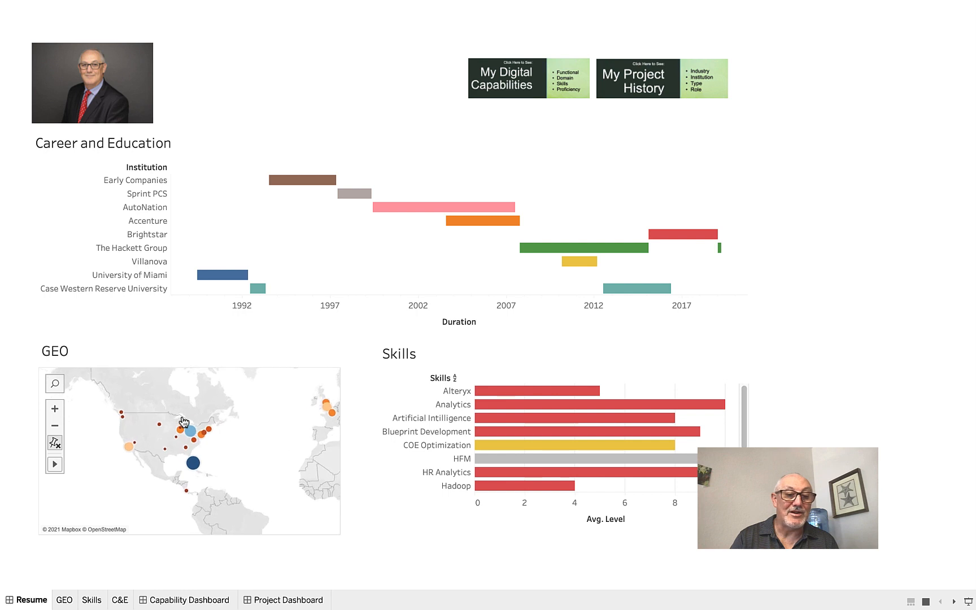
mouse_move(210, 432)
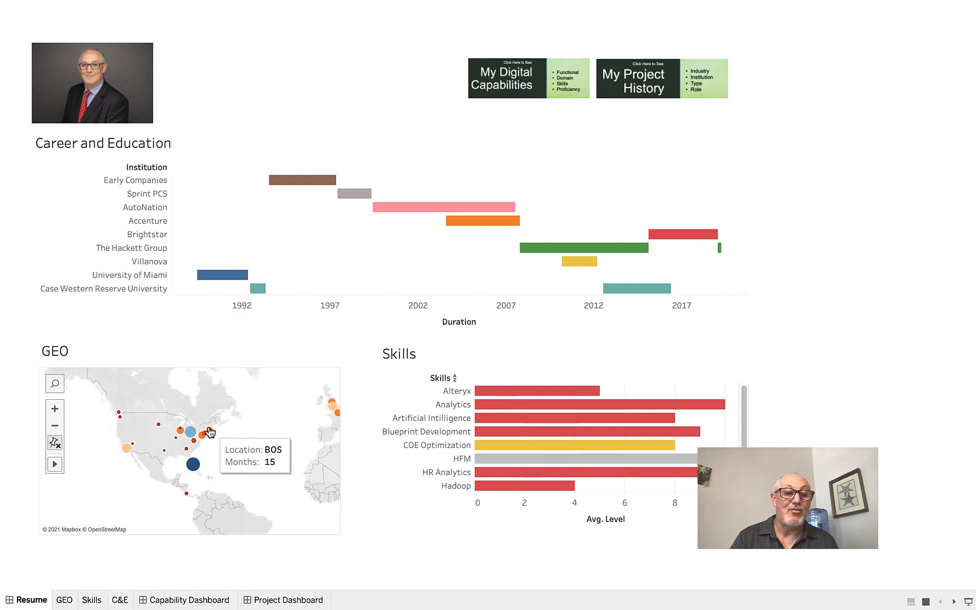
scroll(210, 430, "down", 1)
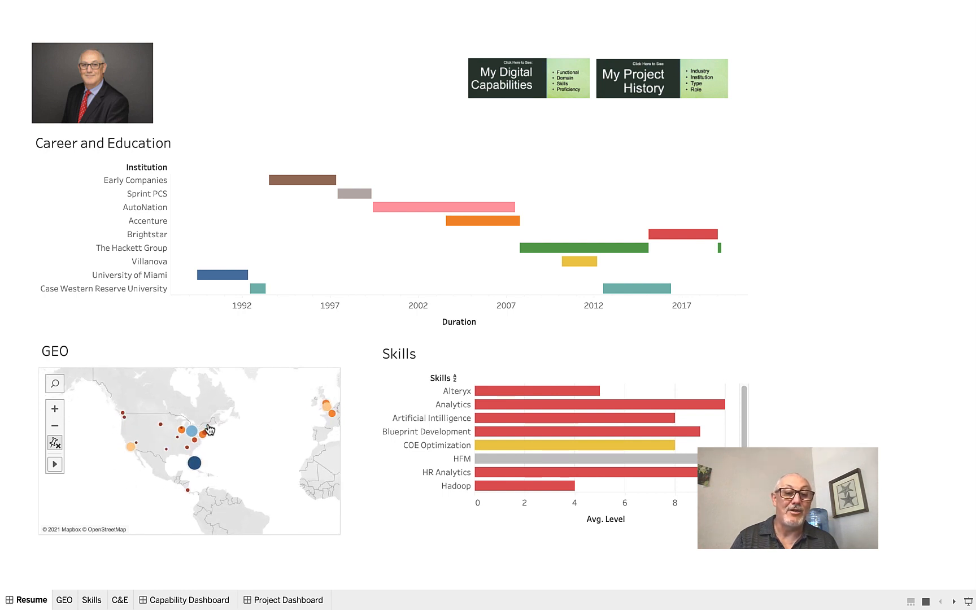
mouse_move(201, 467)
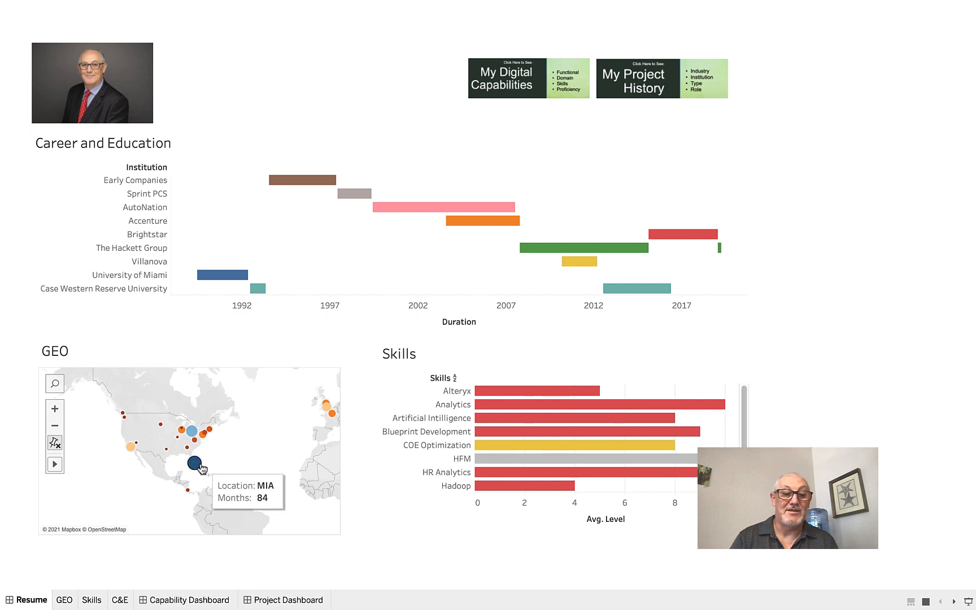
scroll(554, 414, "down", 5)
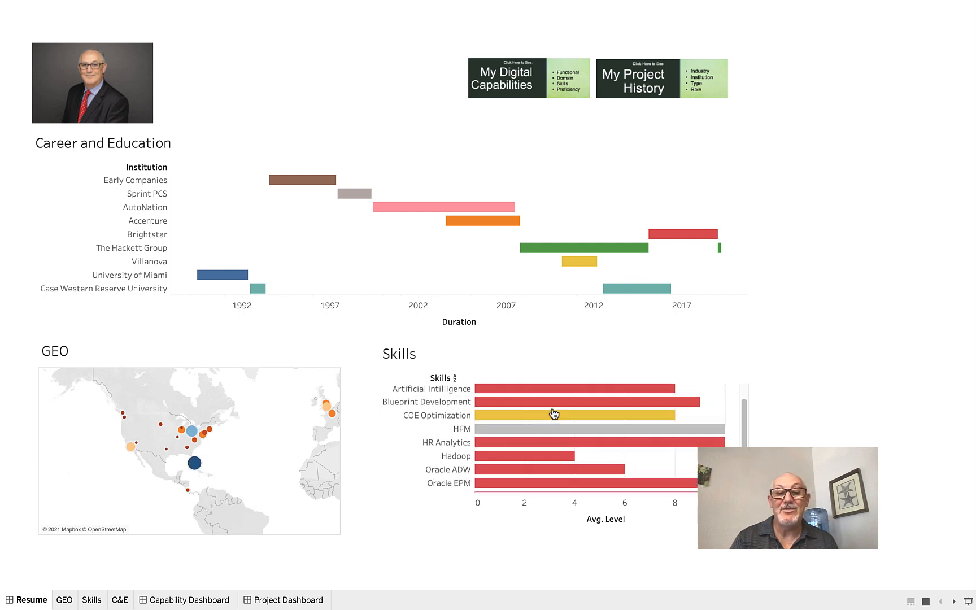
scroll(554, 414, "up", 5)
scroll(554, 414, "up", 1)
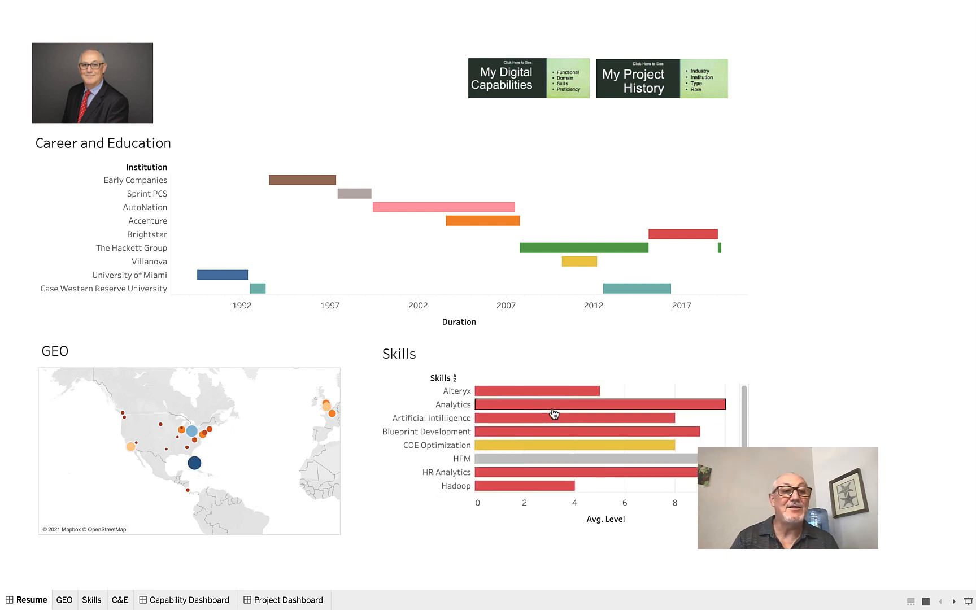
left_click(510, 88)
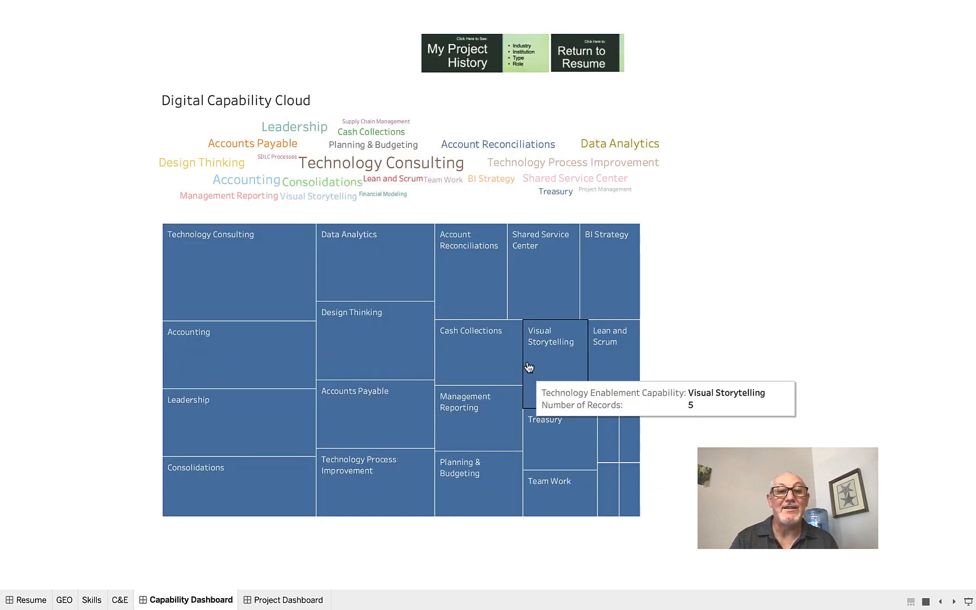
mouse_move(460, 148)
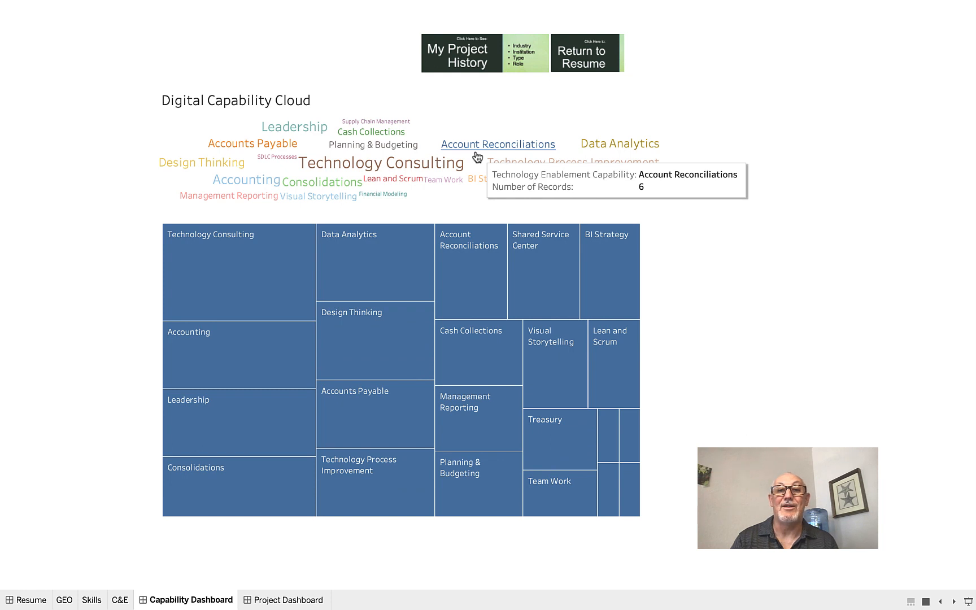
left_click(579, 63)
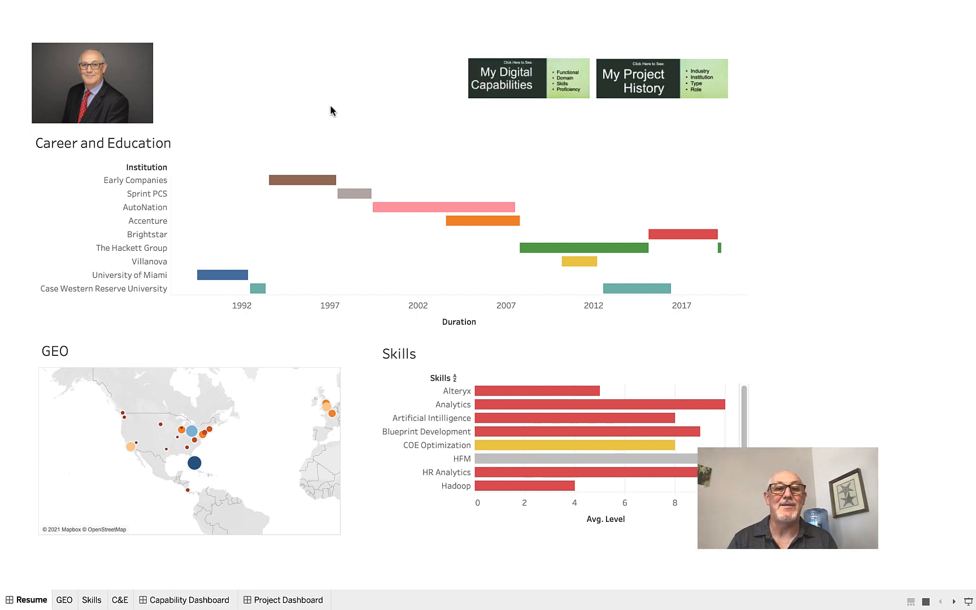
mouse_move(339, 194)
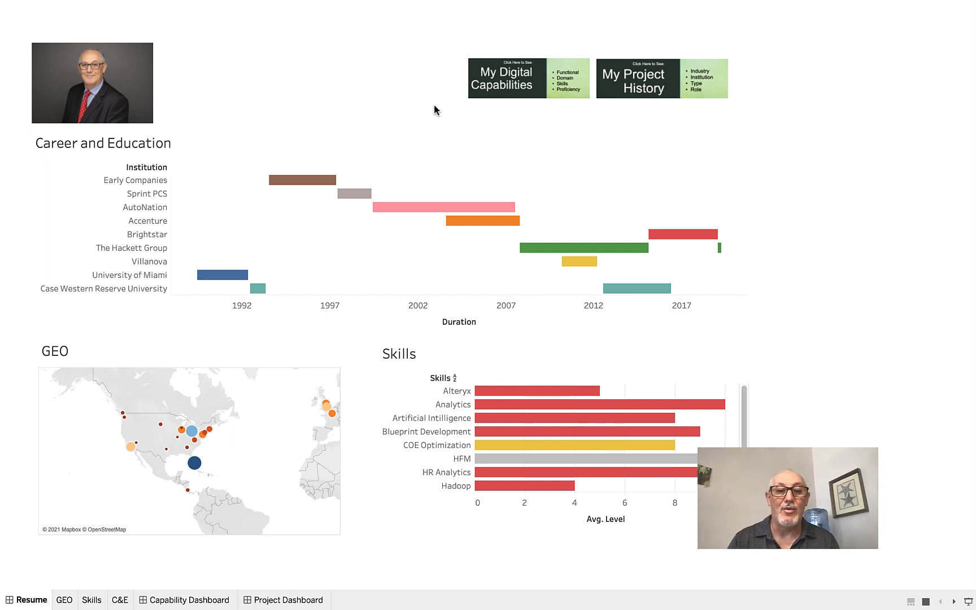
mouse_move(734, 605)
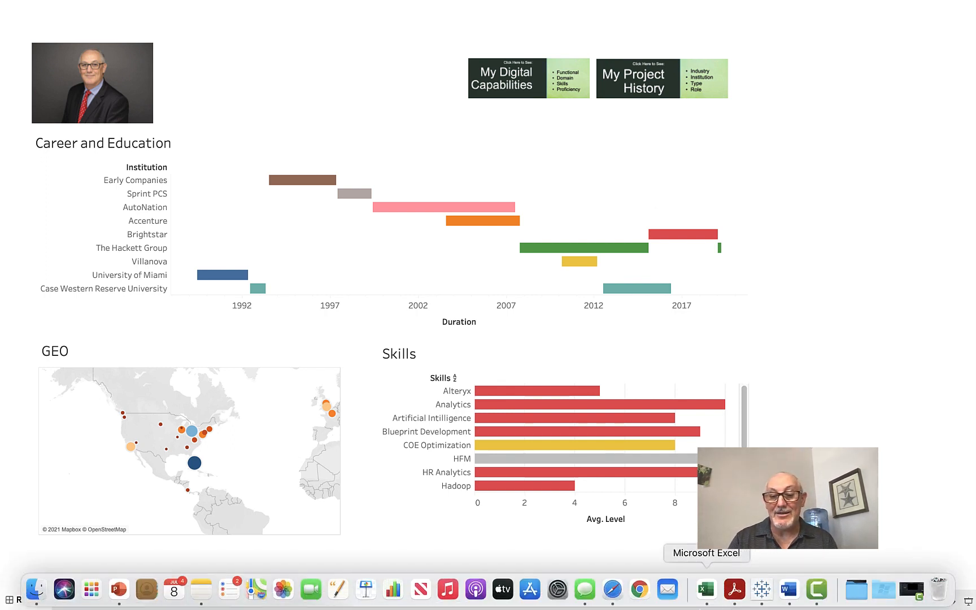
Step: Show the Tableau Resume workbook's Career sheet with cell D17 selected and the news notification dismissed
left_click(707, 600)
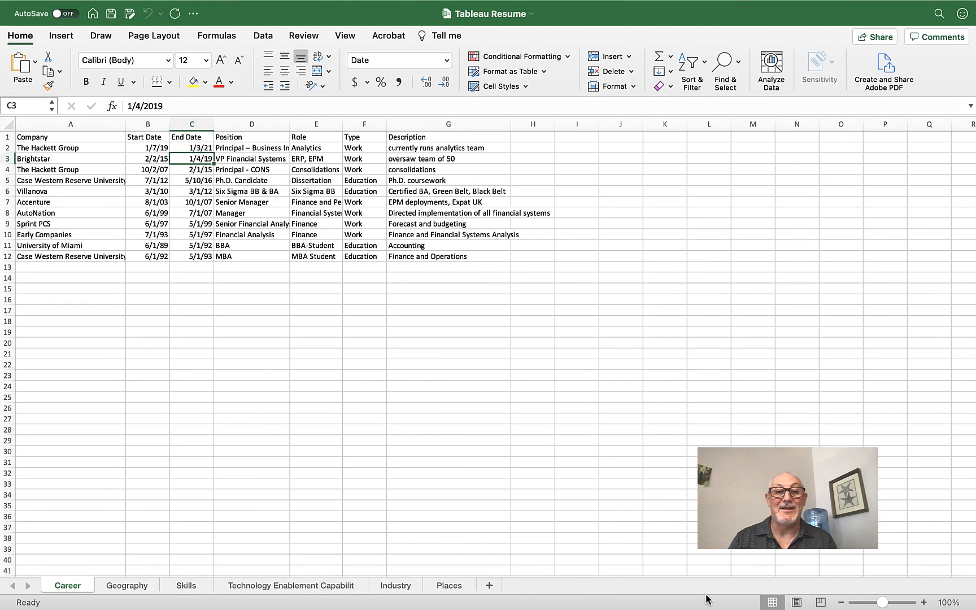
left_click(279, 314)
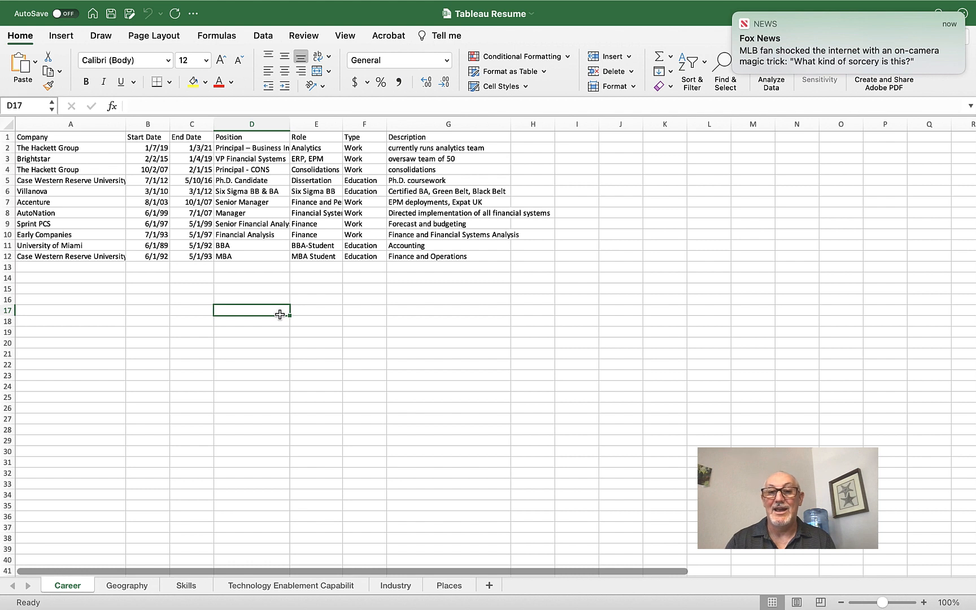
left_click(729, 17)
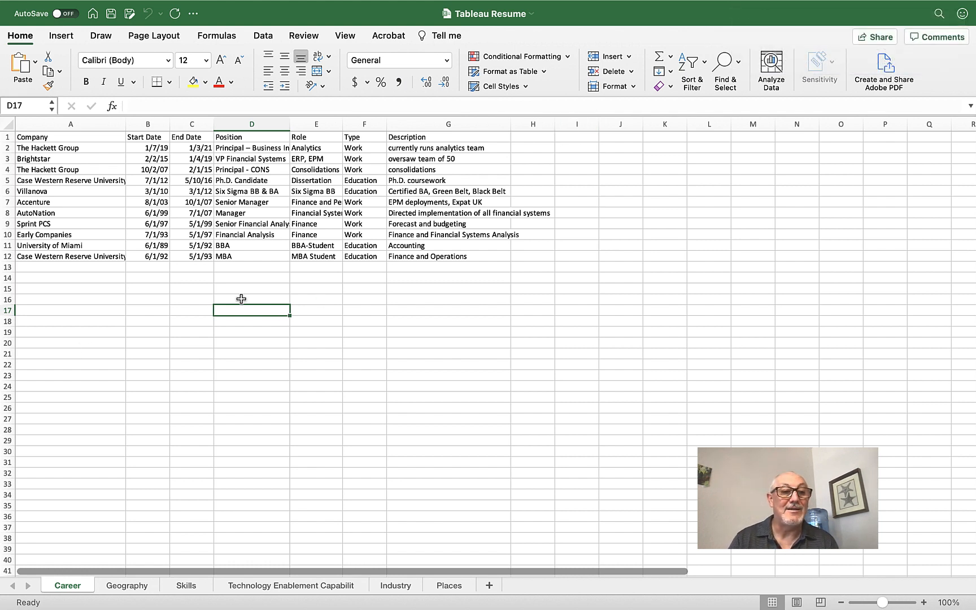
mouse_move(675, 606)
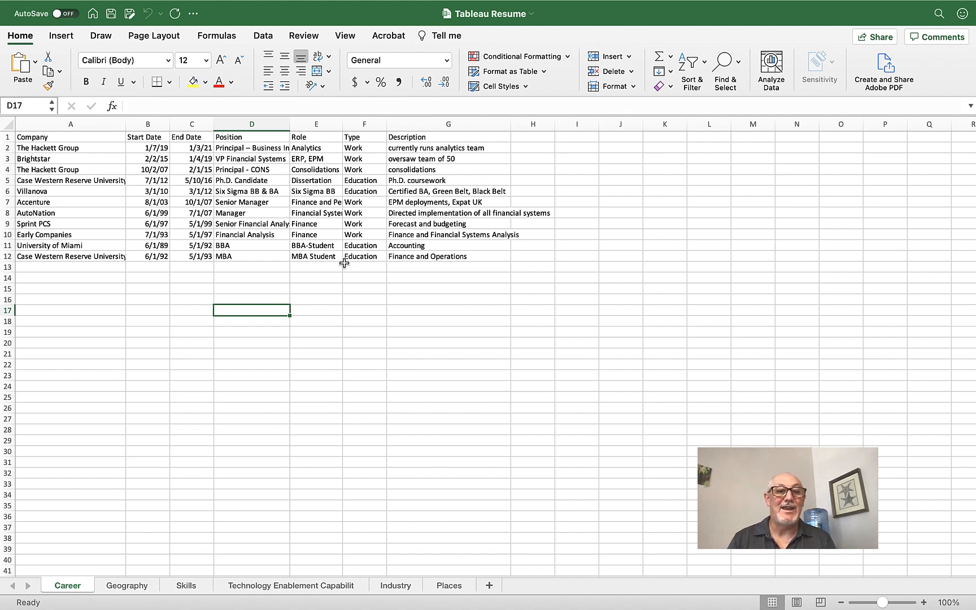
left_click(89, 140)
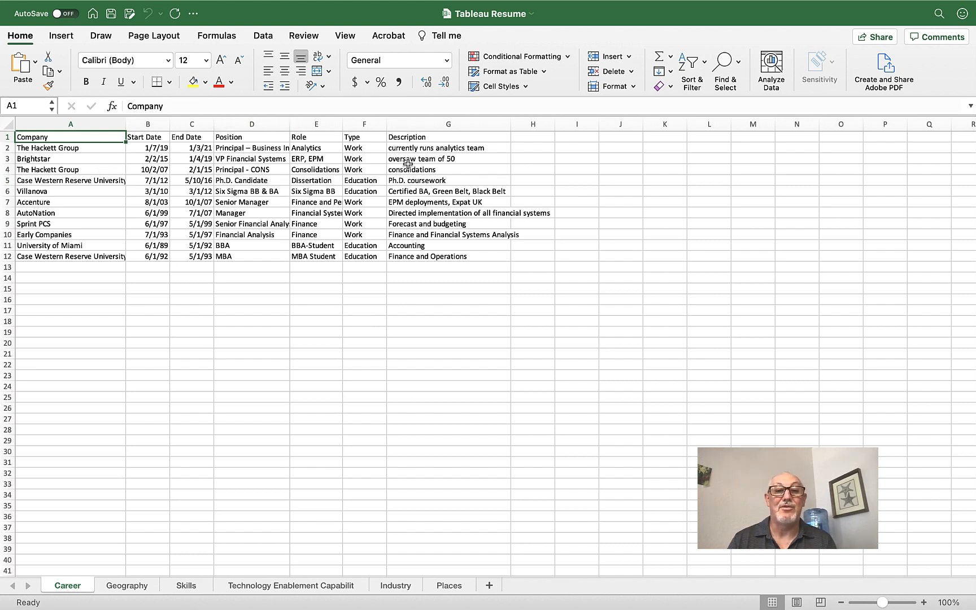
left_click(131, 588)
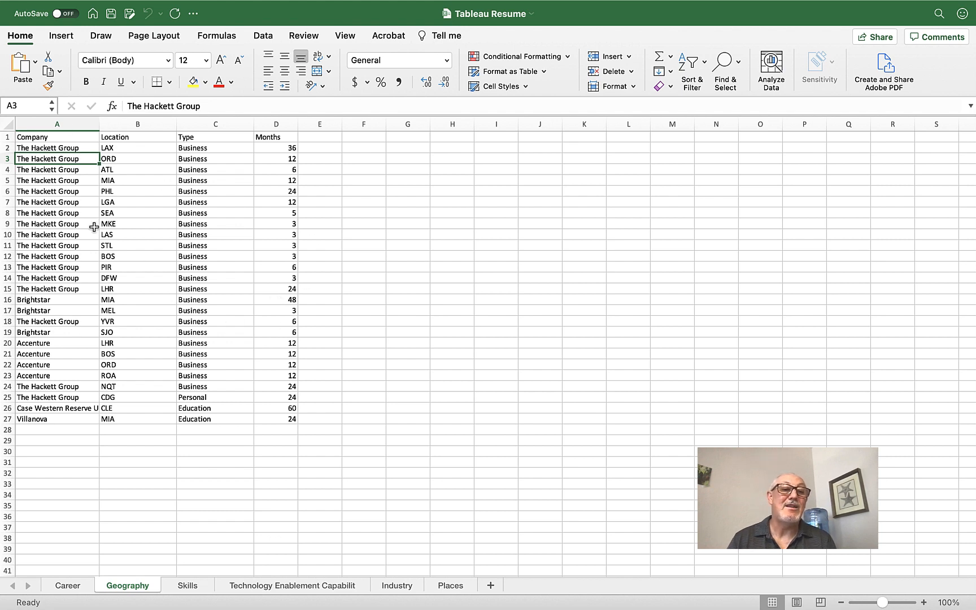
Step: On the Skills sheet, highlight the Analytics skill with Level 10 and the last skill's Level 5
left_click(182, 588)
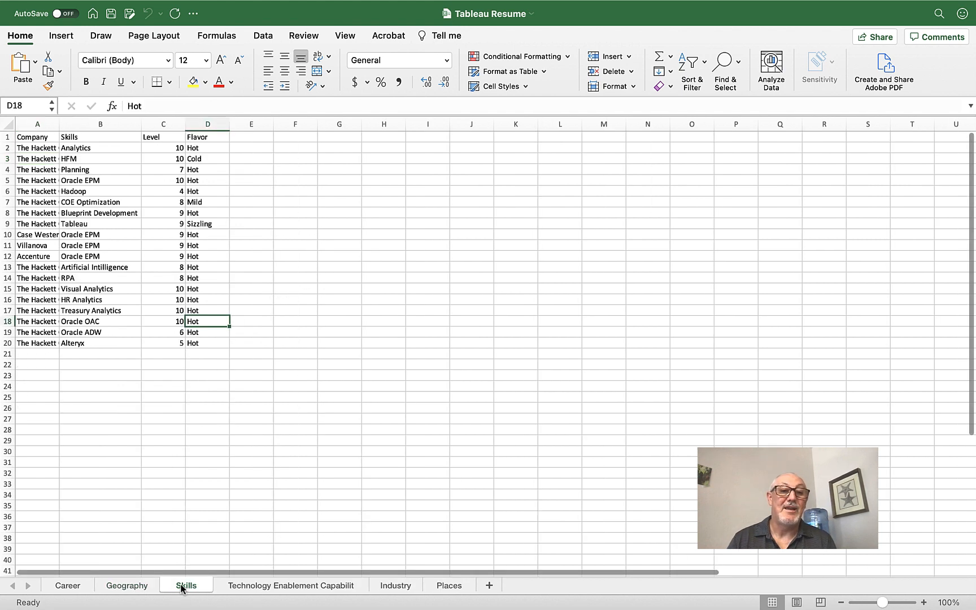
left_click(242, 159)
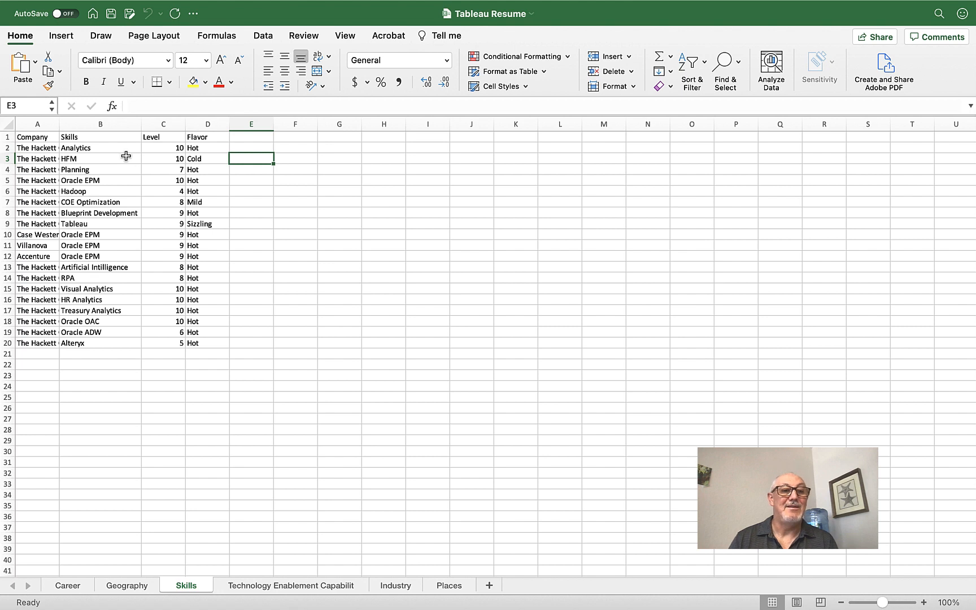
left_click(102, 149)
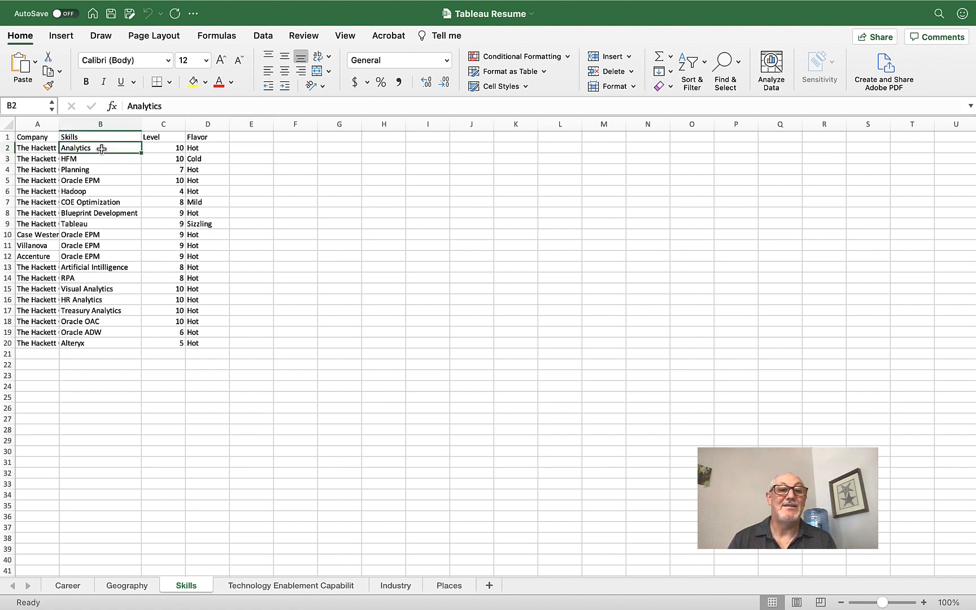
left_click(165, 148)
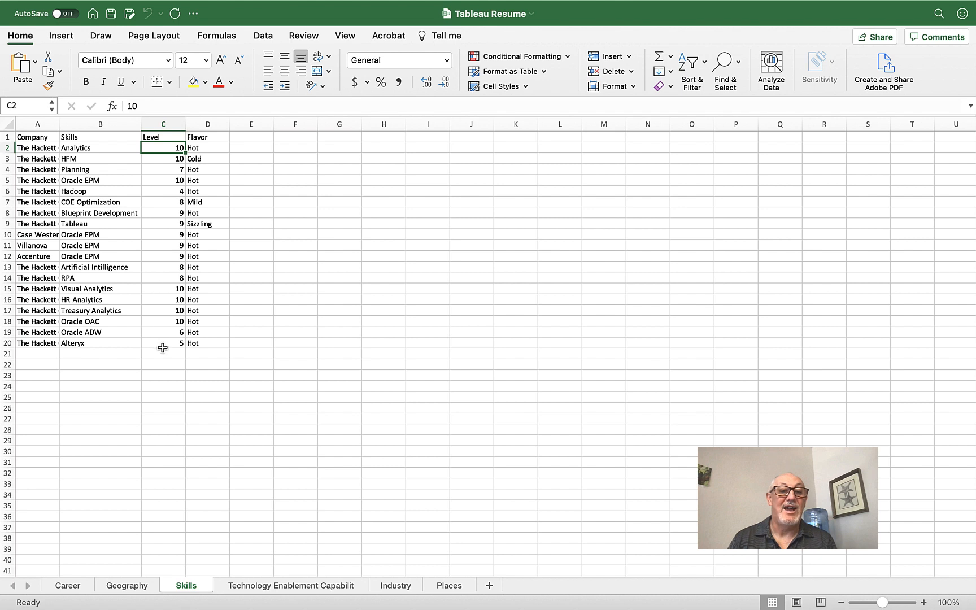
left_click(171, 350)
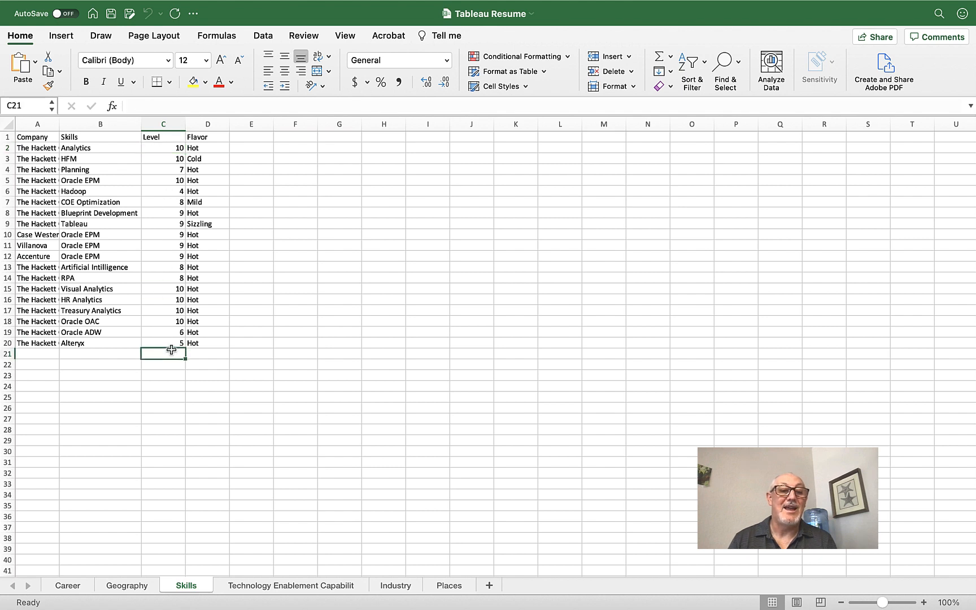
left_click(170, 342)
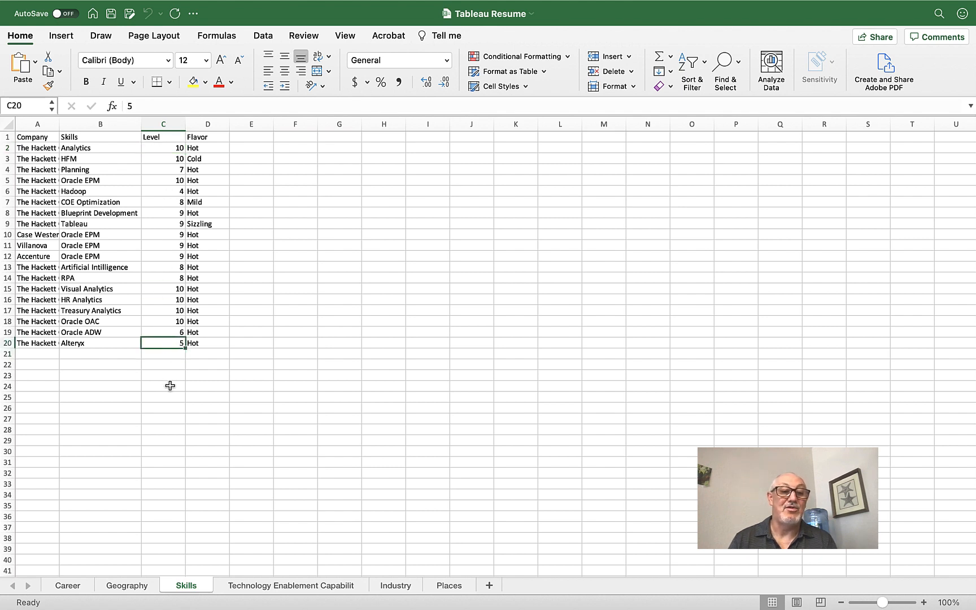
left_click(170, 385)
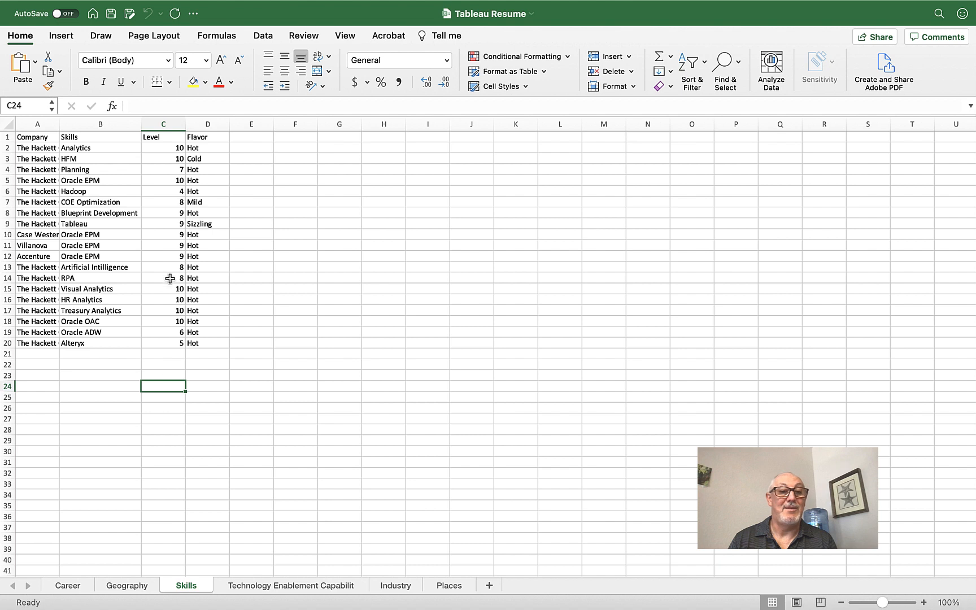
left_click(171, 278)
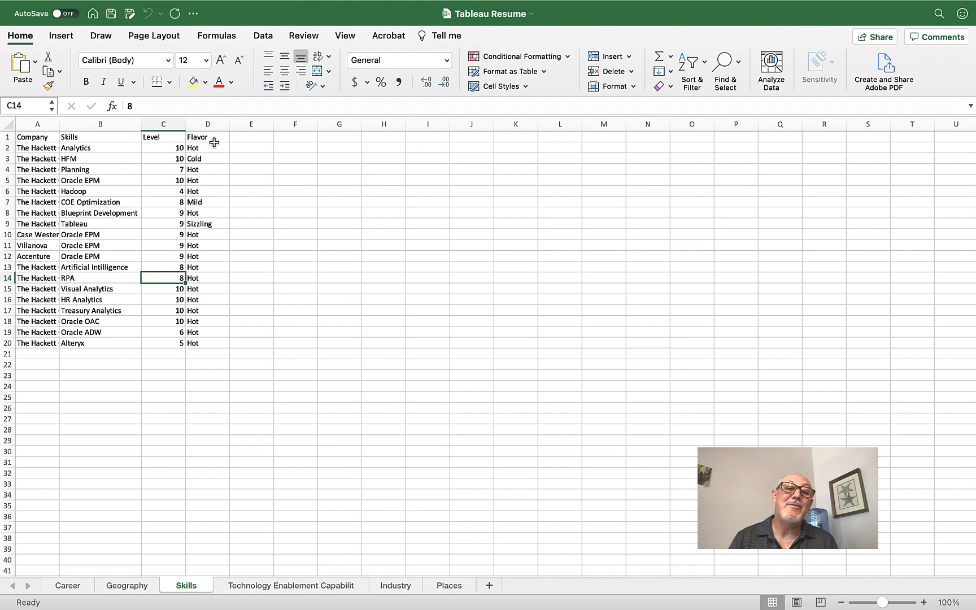
left_click(214, 142)
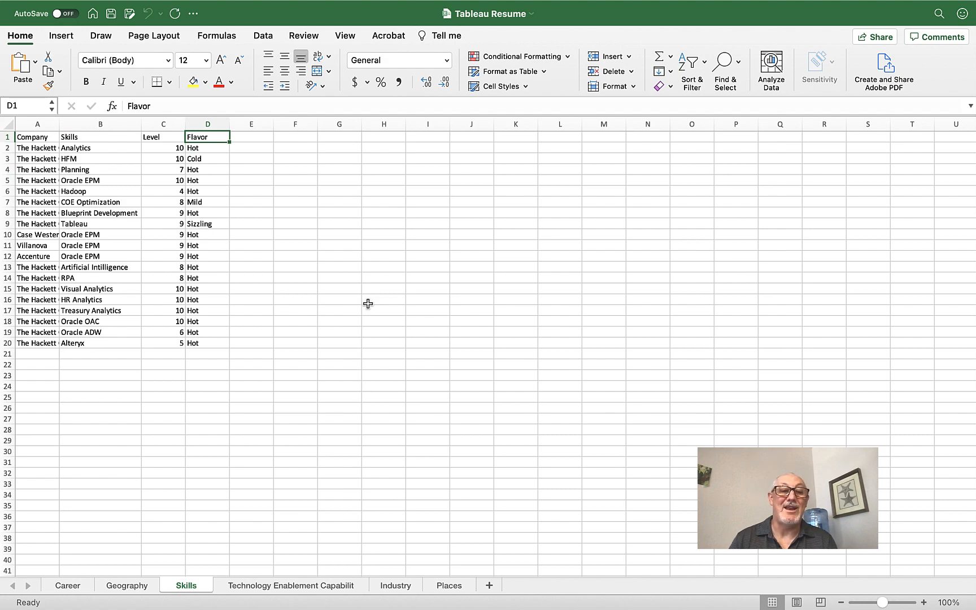
left_click(66, 586)
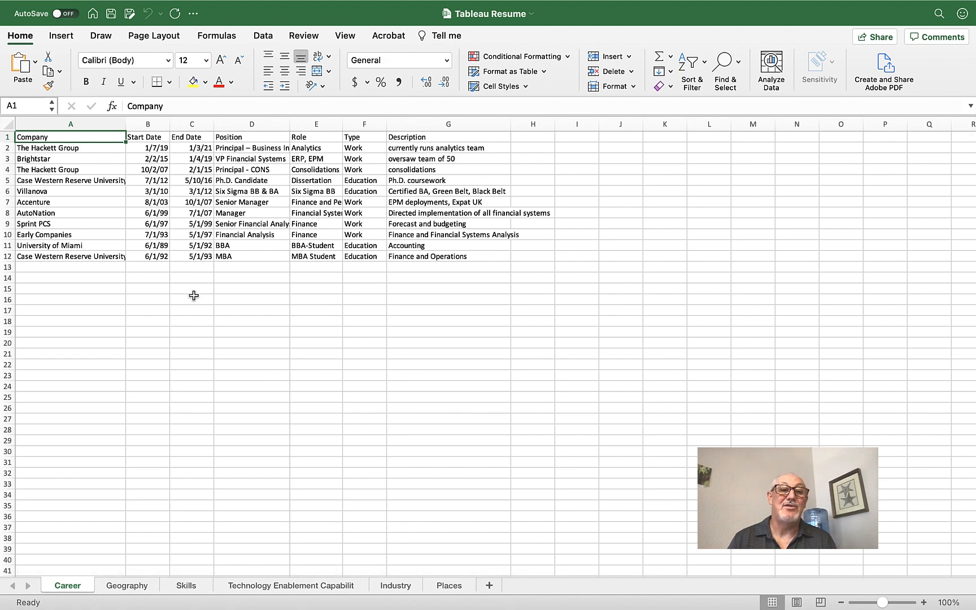
left_click(131, 586)
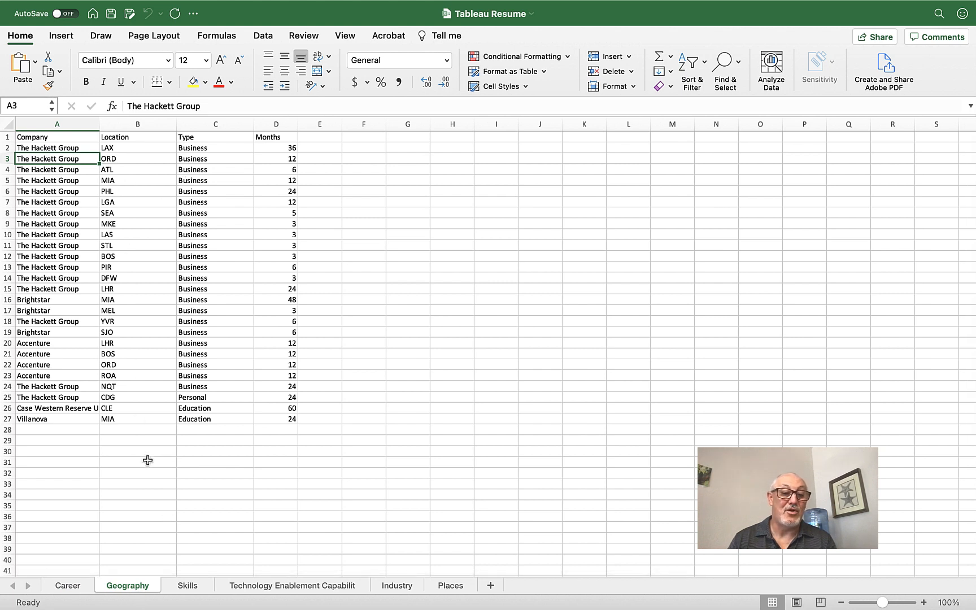
left_click(188, 586)
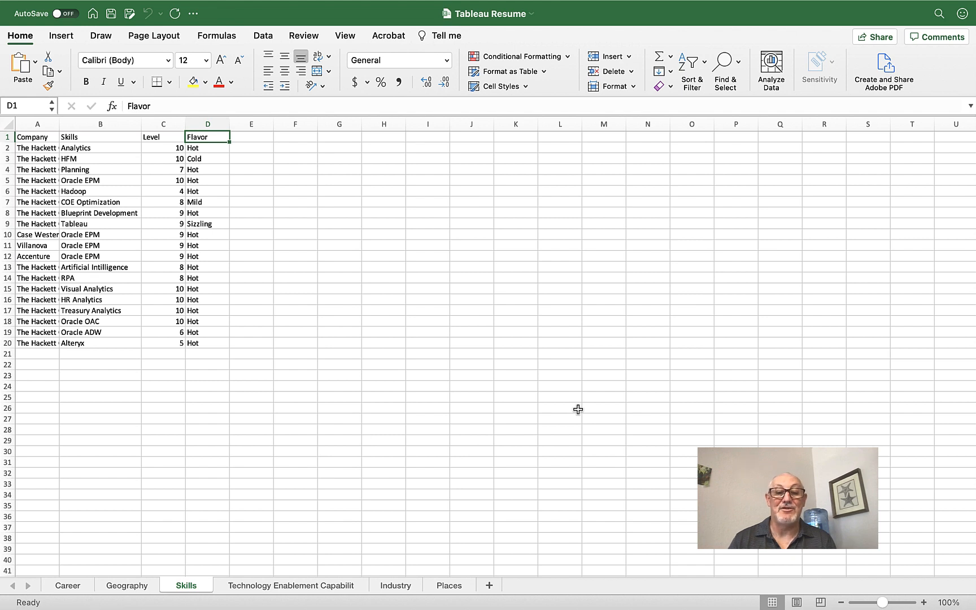
mouse_move(690, 599)
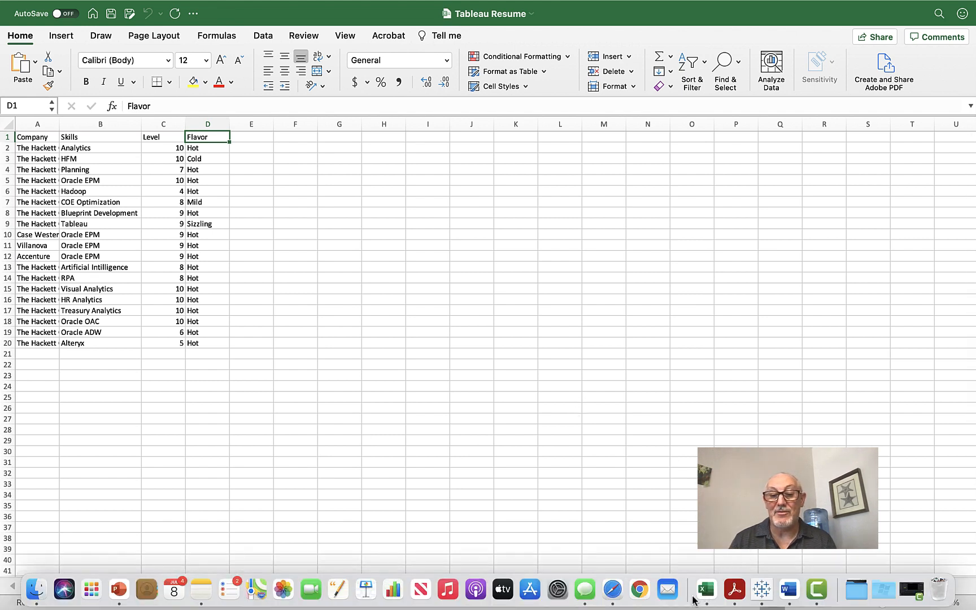
Step: Switch to the Tableau workbook and exit presentation mode to the dashboard editor
left_click(761, 590)
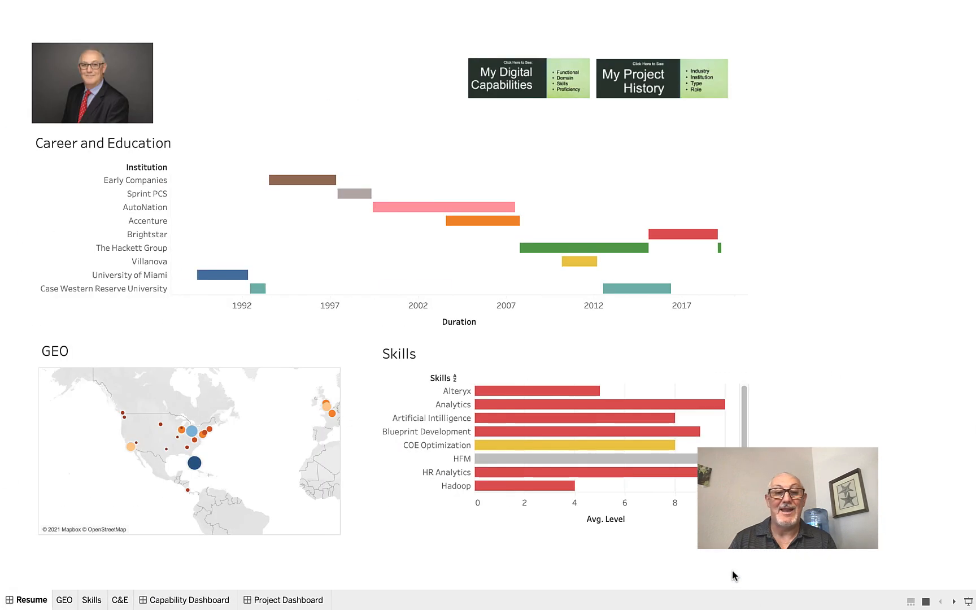
mouse_move(495, 405)
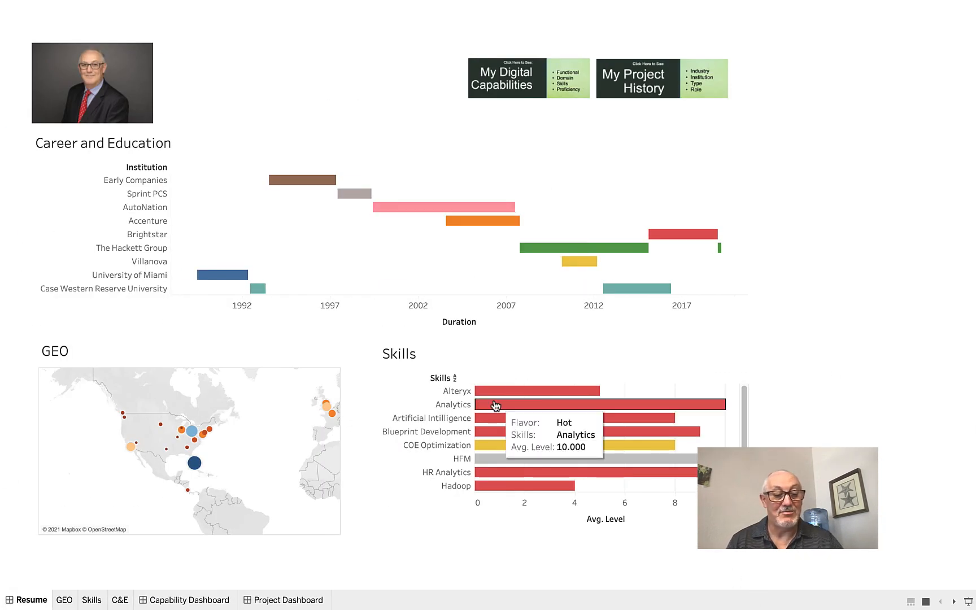
key("Escape")
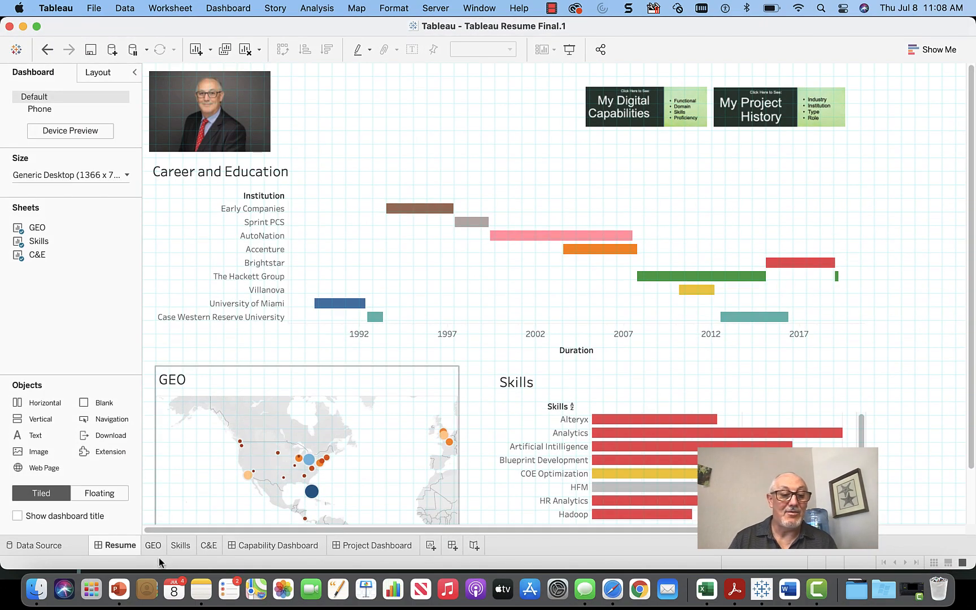
Step: Browse the GEO and Skills worksheets, ending on the C&E Career and Education Gantt sheet
left_click(153, 545)
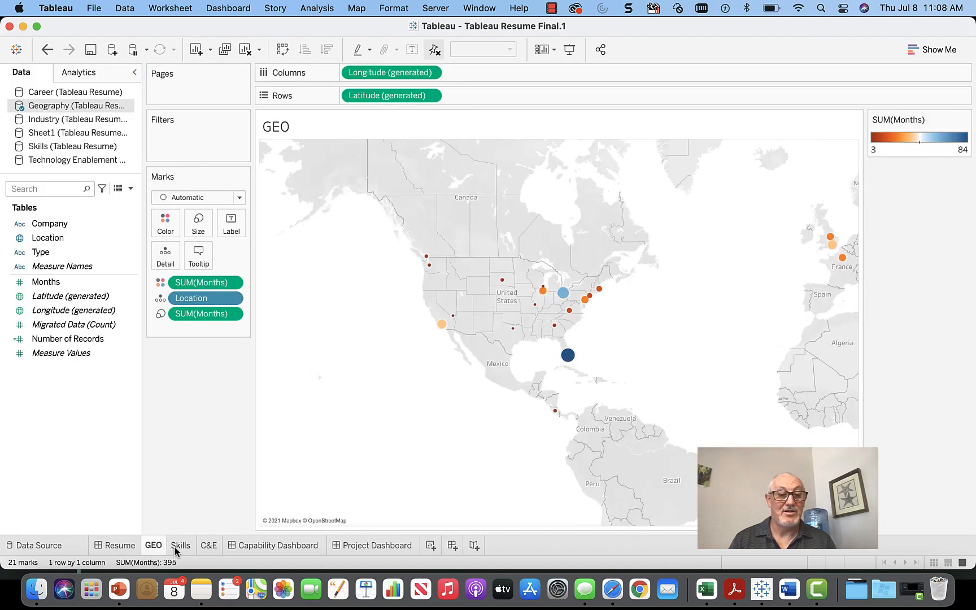
left_click(176, 548)
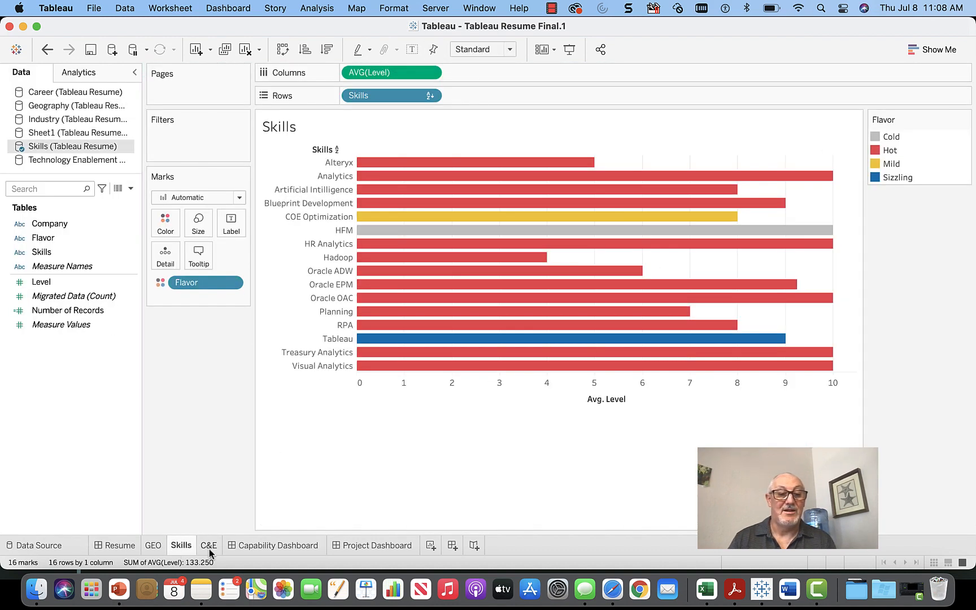
mouse_move(209, 553)
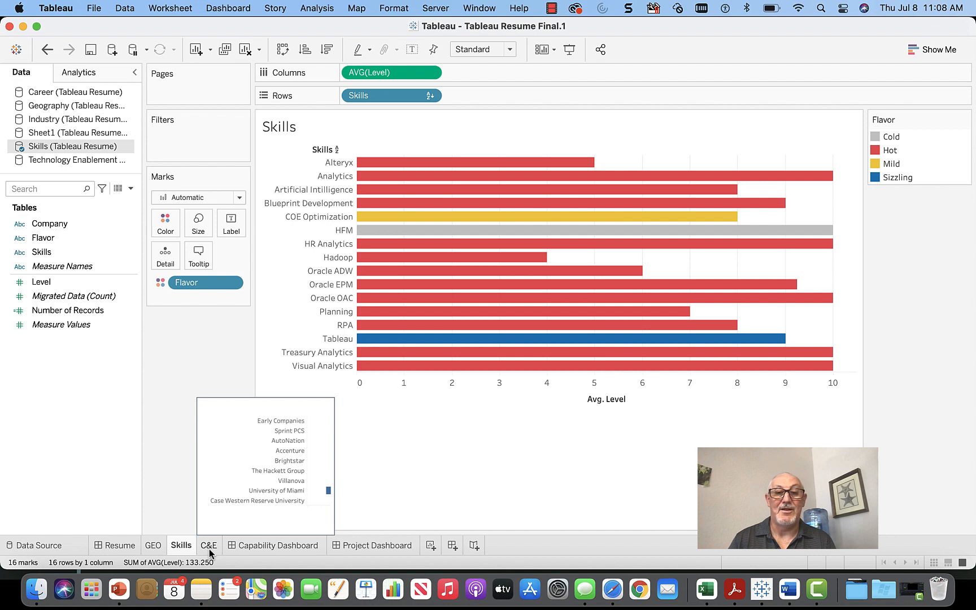
left_click(209, 546)
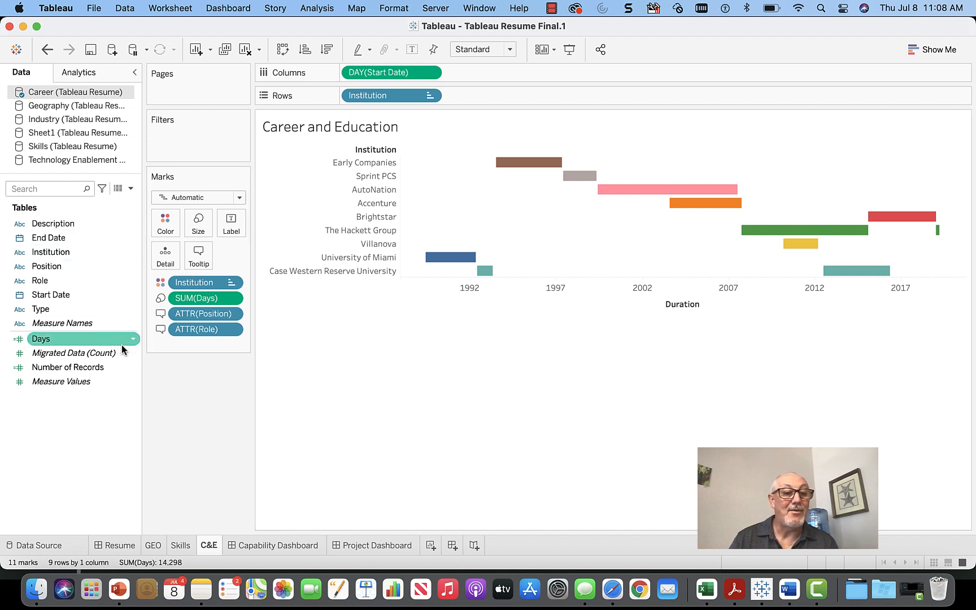
left_click(134, 341)
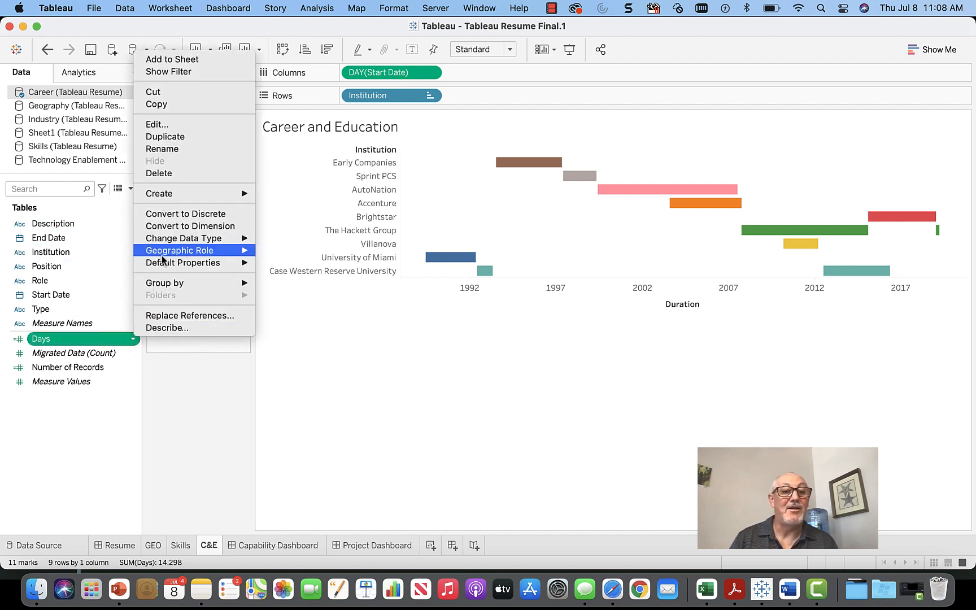
left_click(172, 124)
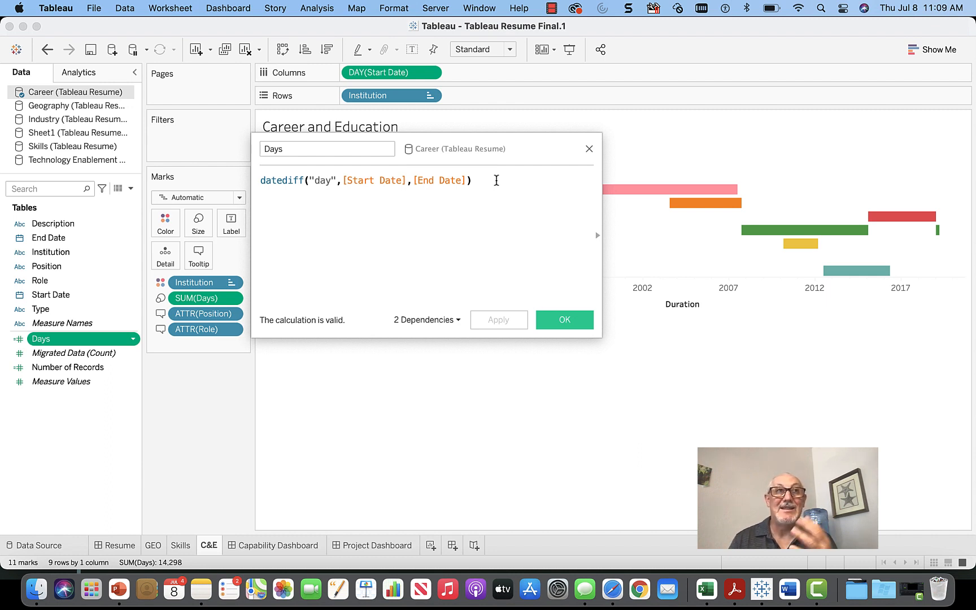
left_click_drag(497, 180, 248, 181)
key("super+c")
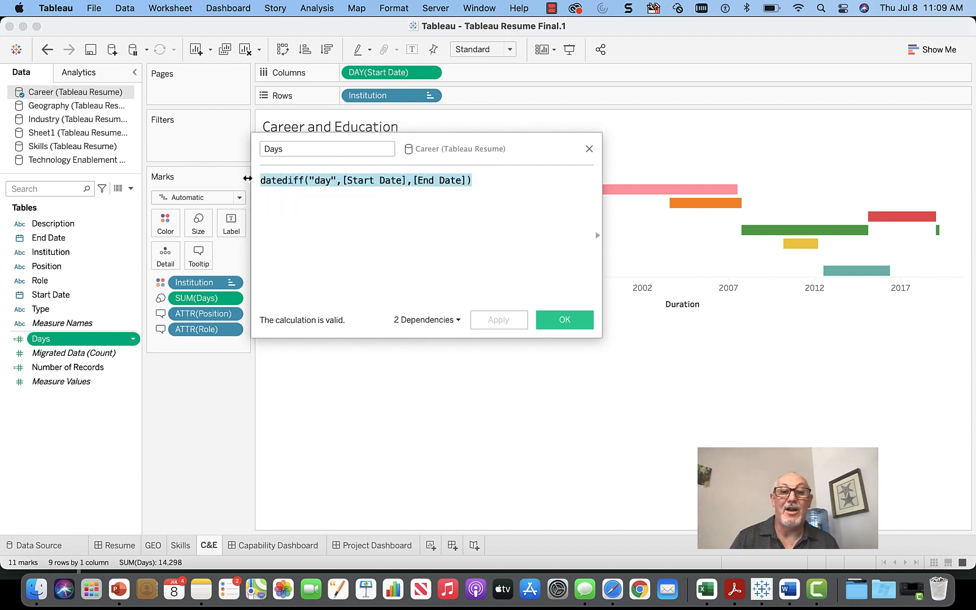
left_click(562, 320)
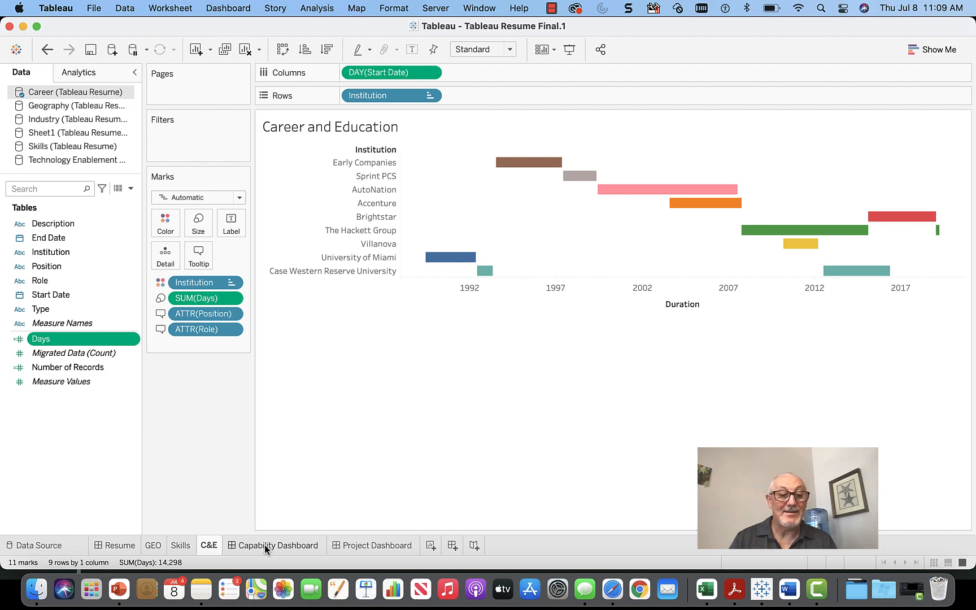
left_click(114, 547)
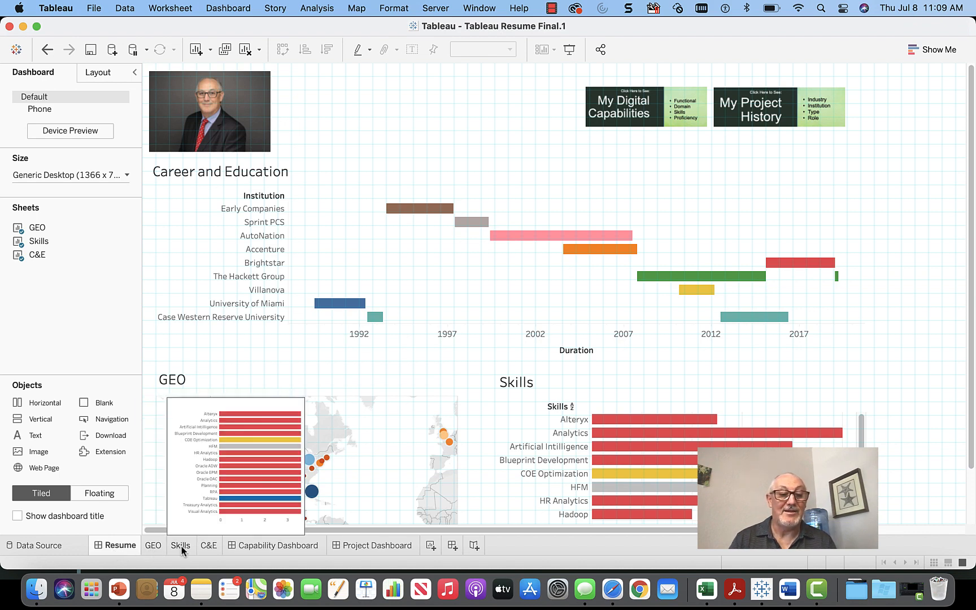
Step: Rename the 'Resume' dashboard tab to 'Resume Dashboard'
mouse_move(212, 549)
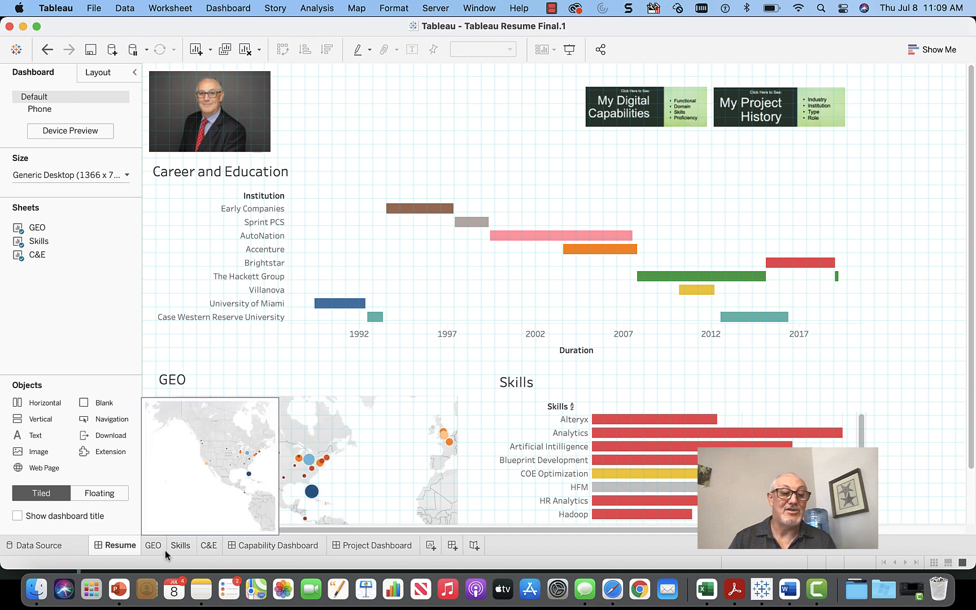
mouse_move(119, 550)
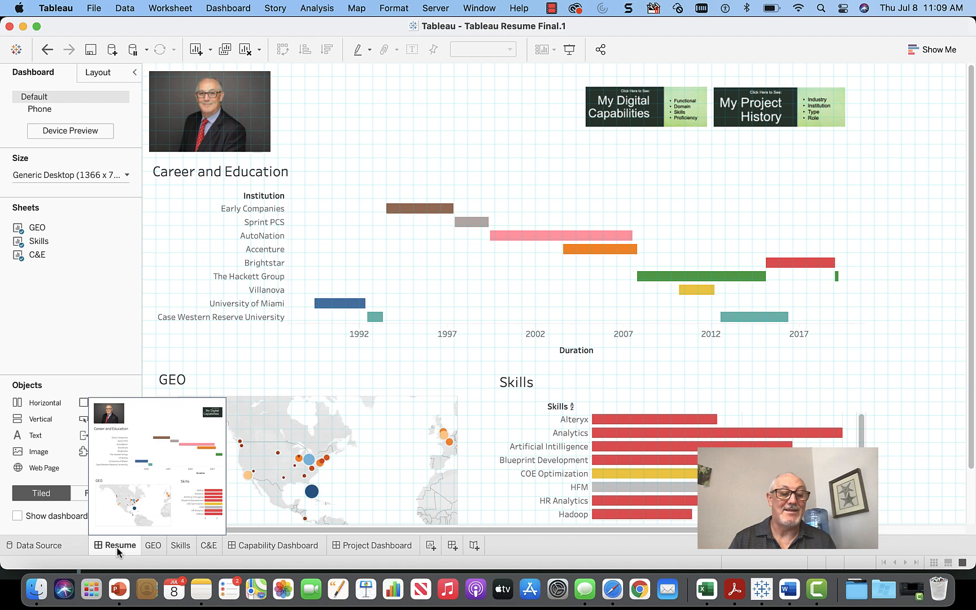
double_click(117, 547)
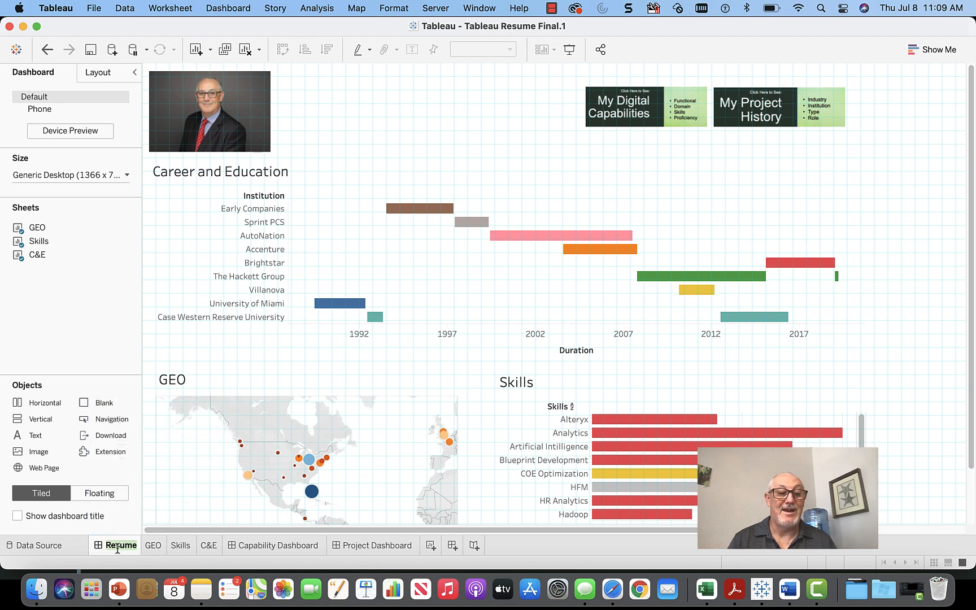
type("Resume ")
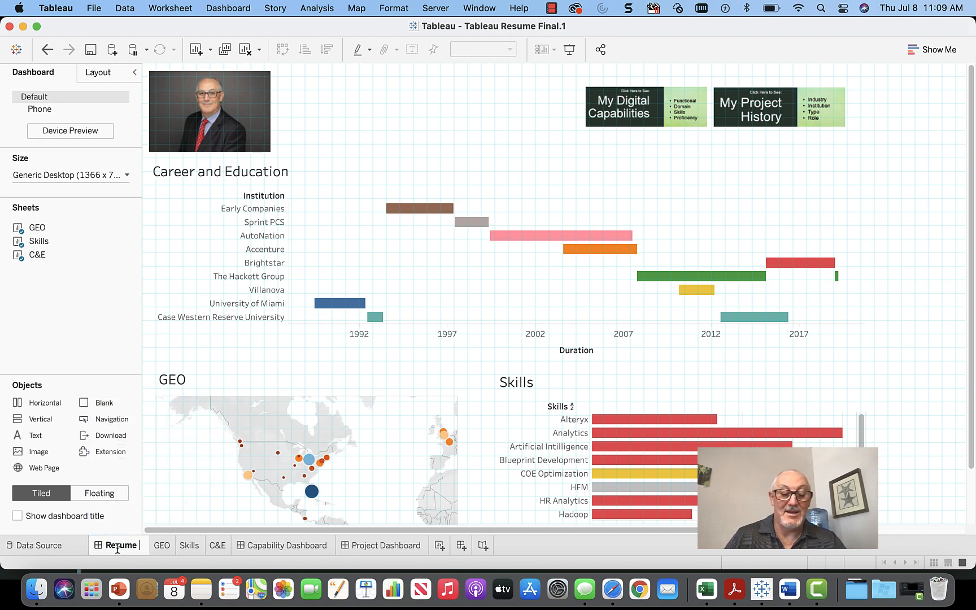
type("Dashboard")
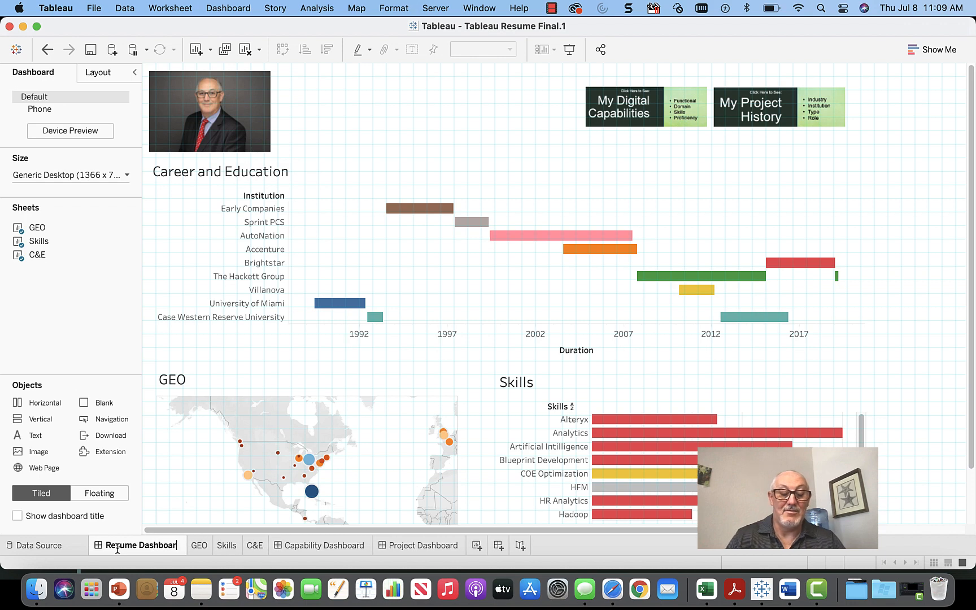
key("Return")
key("Return")
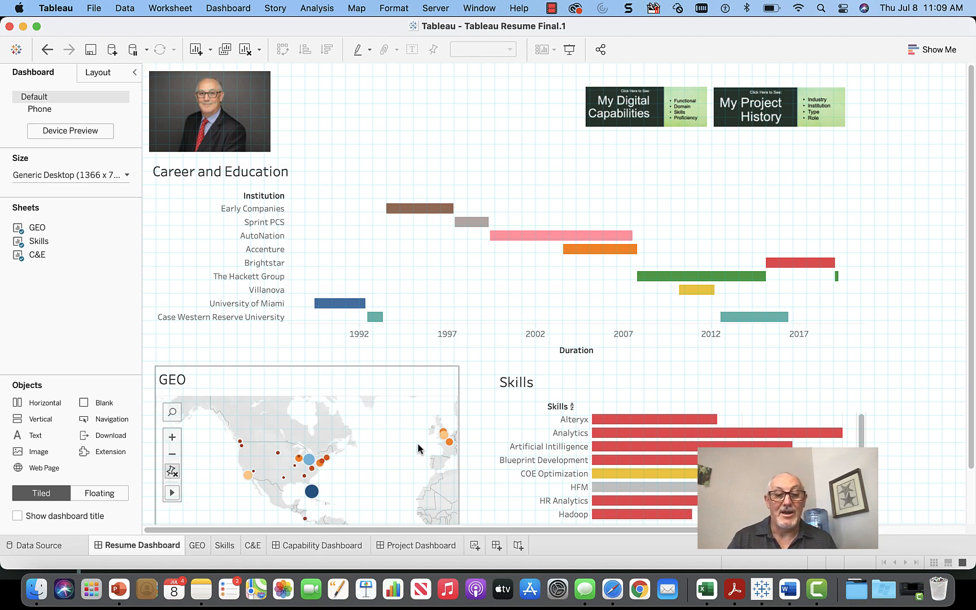
Step: Create a new worksheet plotting Institution rows against Start Date as continuous exact day
left_click(475, 546)
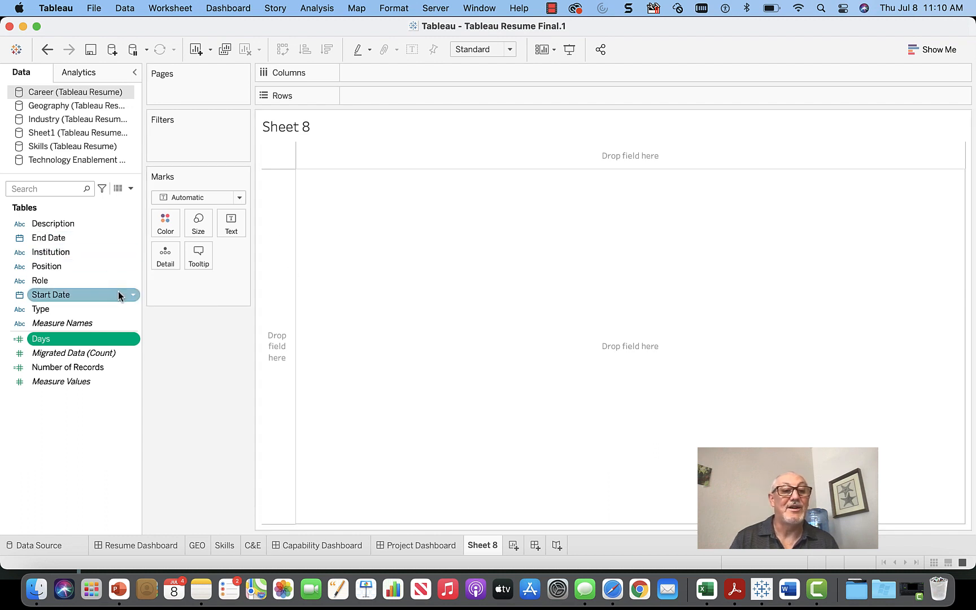
left_click_drag(88, 295, 404, 78)
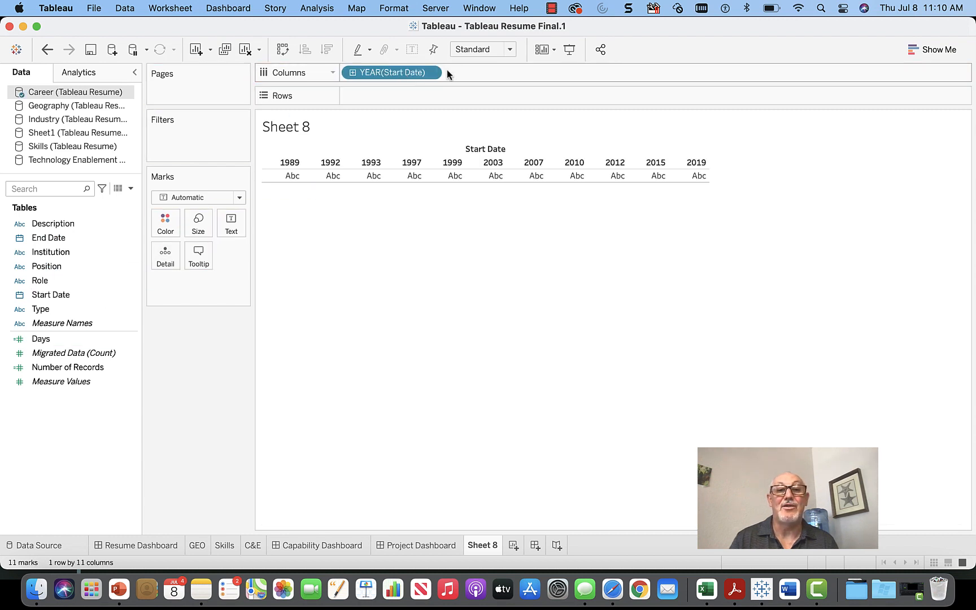
left_click(430, 72)
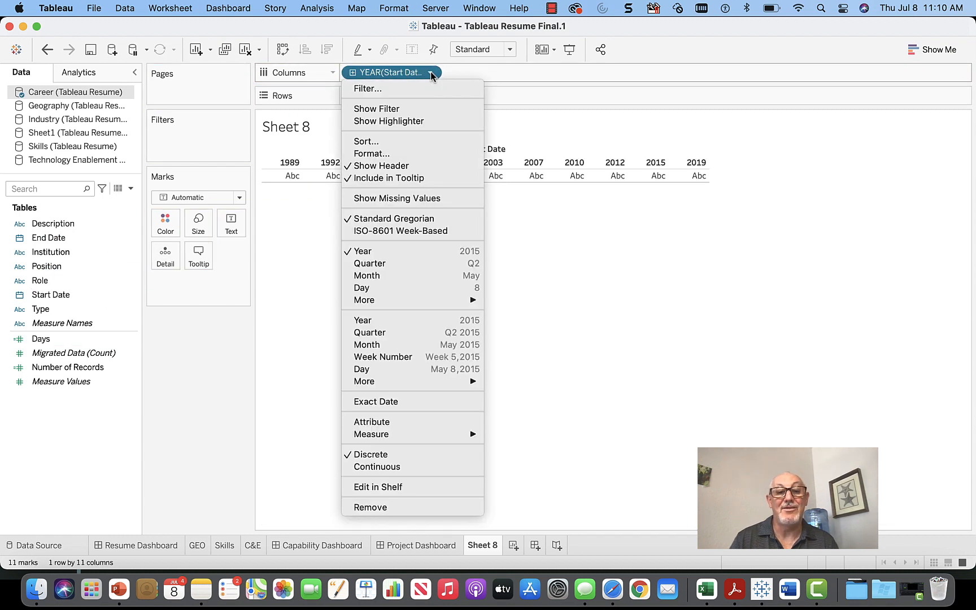
left_click(378, 370)
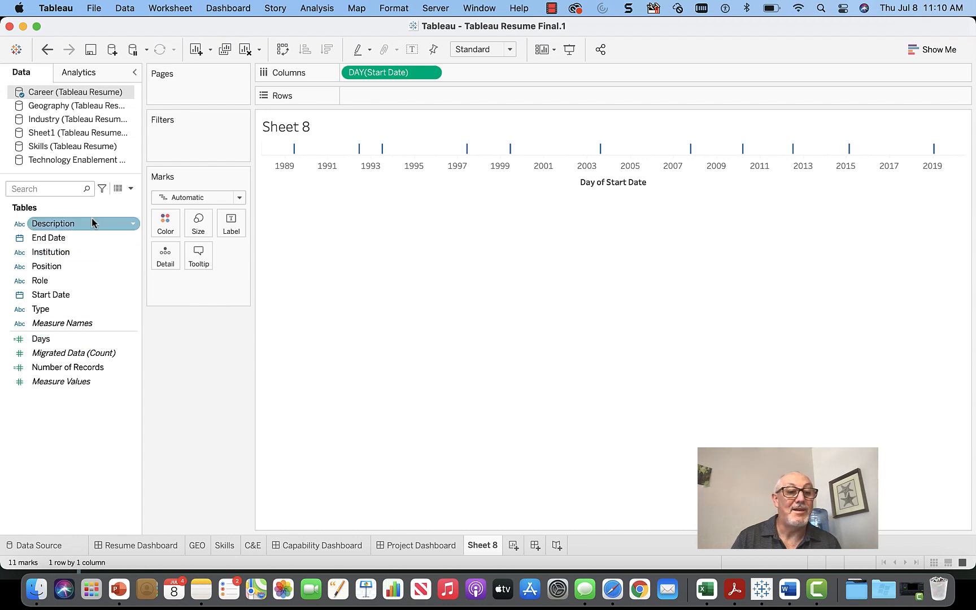
left_click_drag(82, 252, 407, 97)
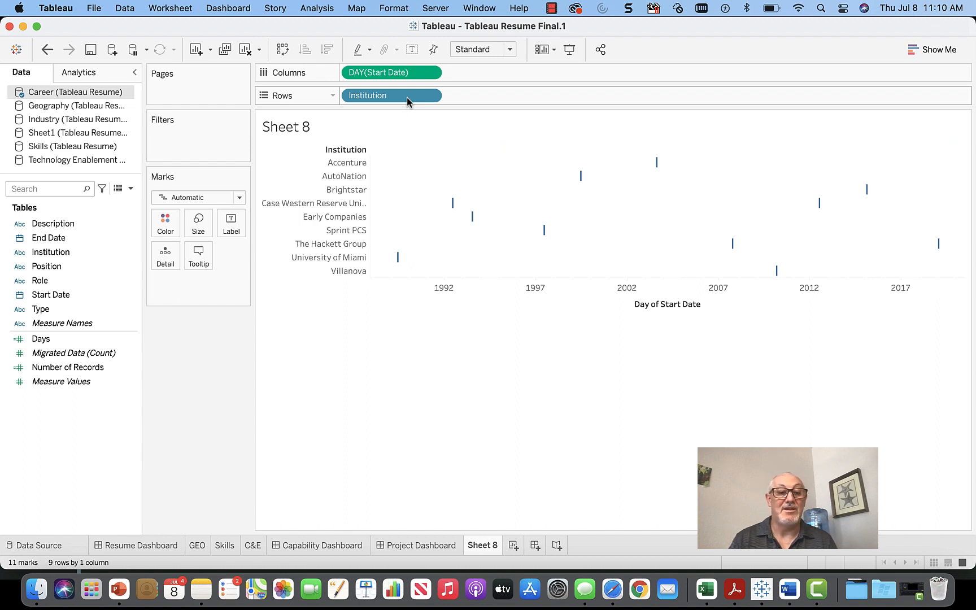
Step: Rename the new Sheet 8 to 'How Build Gannt'
double_click(484, 547)
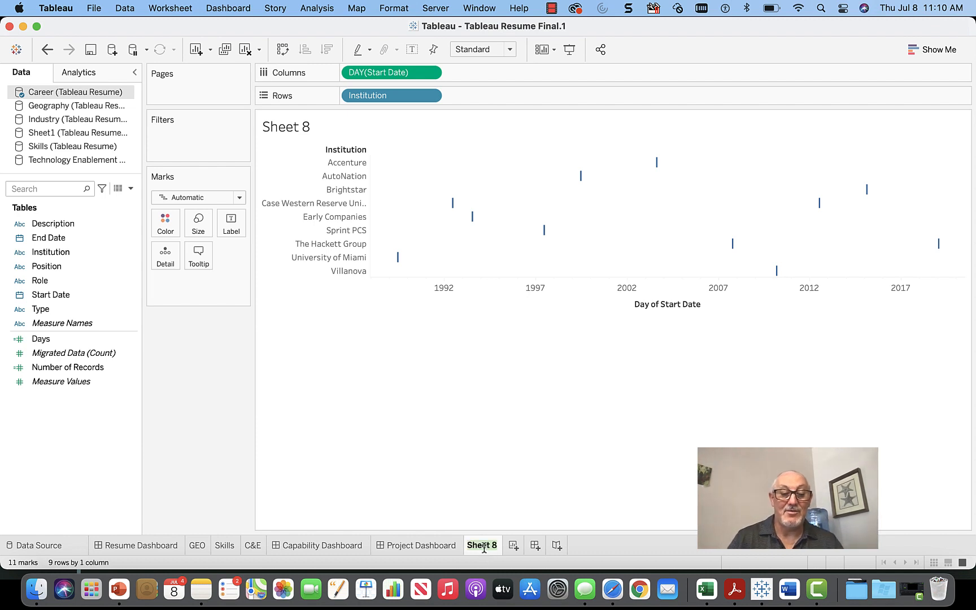
type("How")
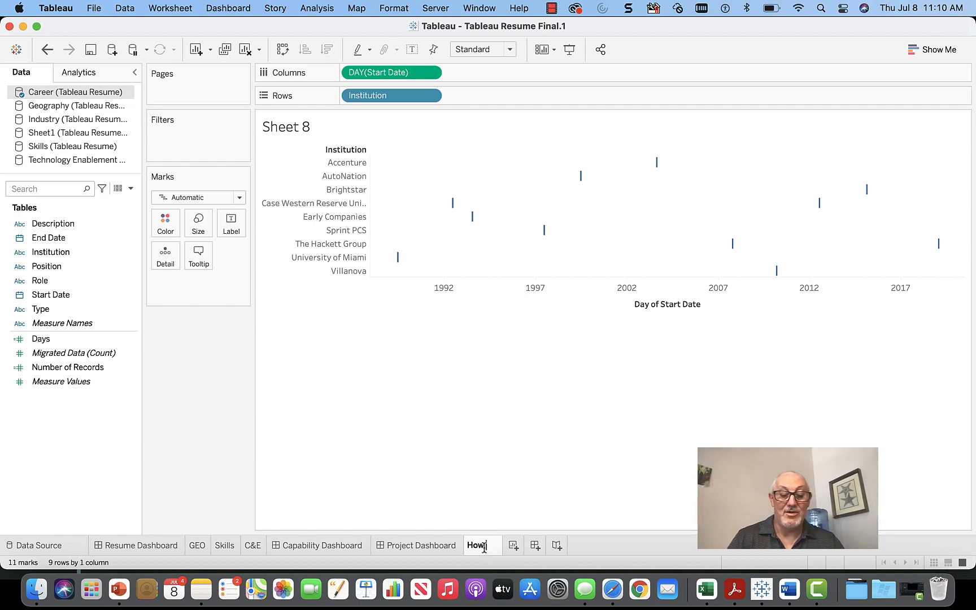
type(" Build")
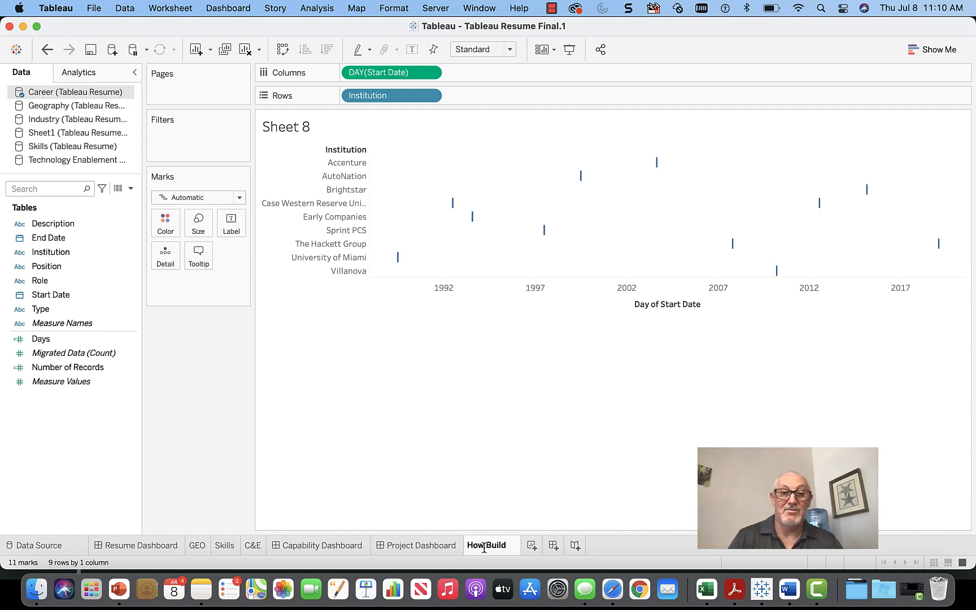
type(" Gannt")
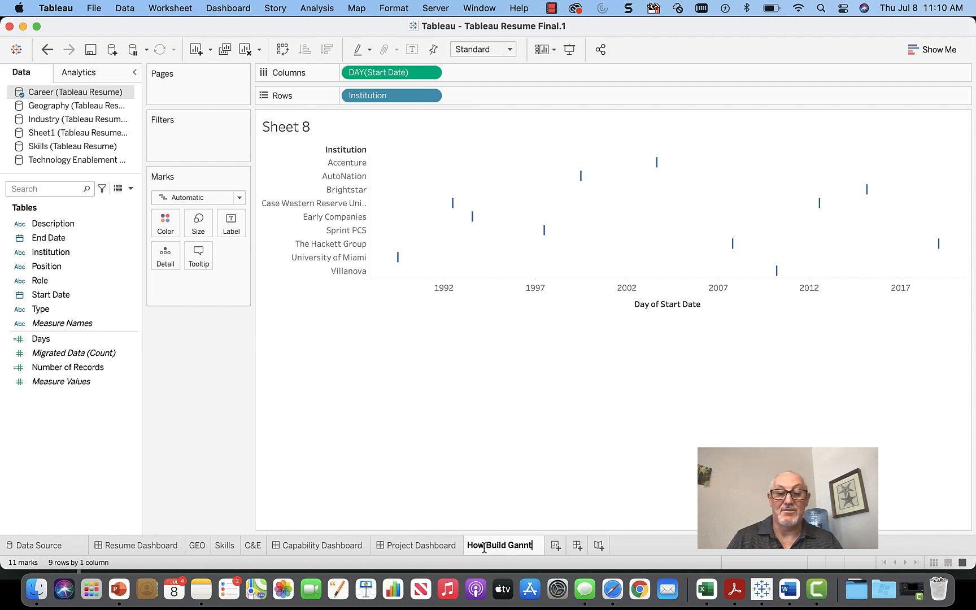
key("Return")
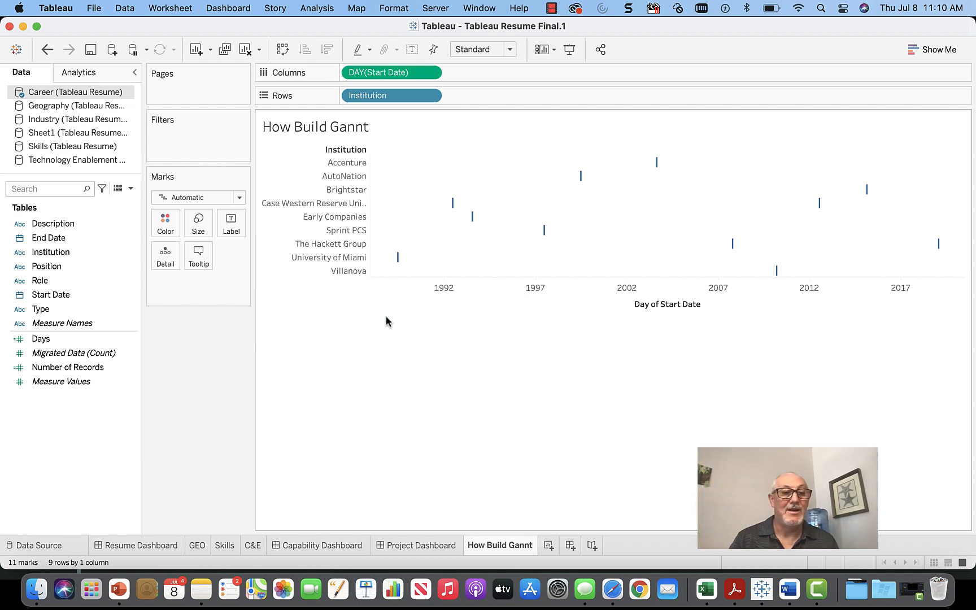
left_click(136, 298)
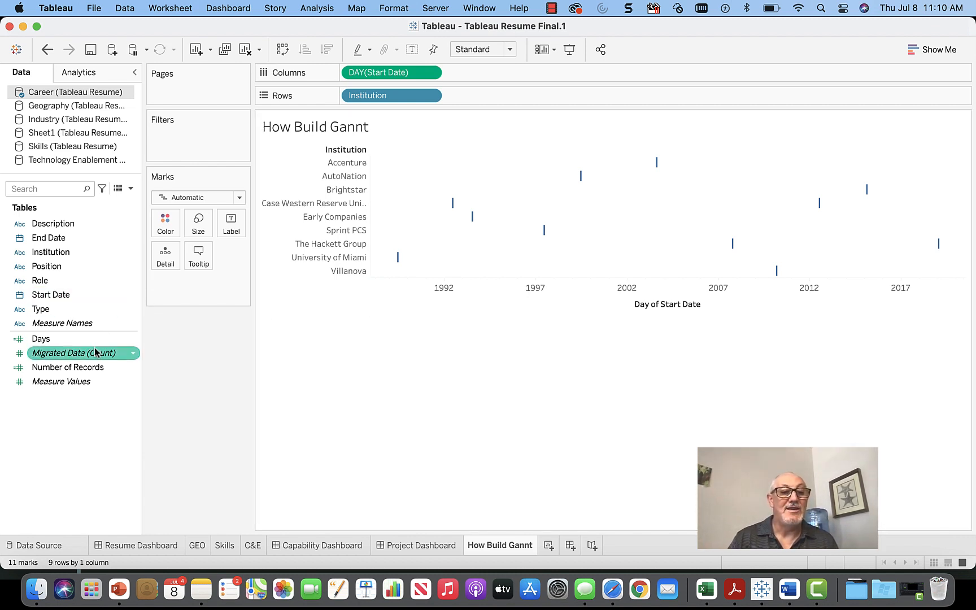
Step: Create a calculated field with the formula datediff("day",[Start Date],[End Date])
right_click(77, 413)
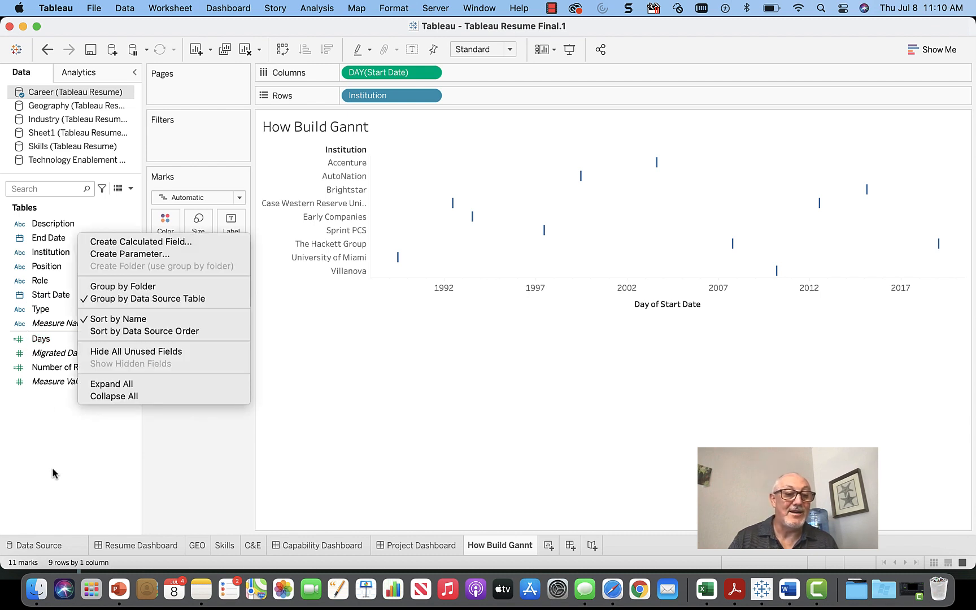
left_click(116, 242)
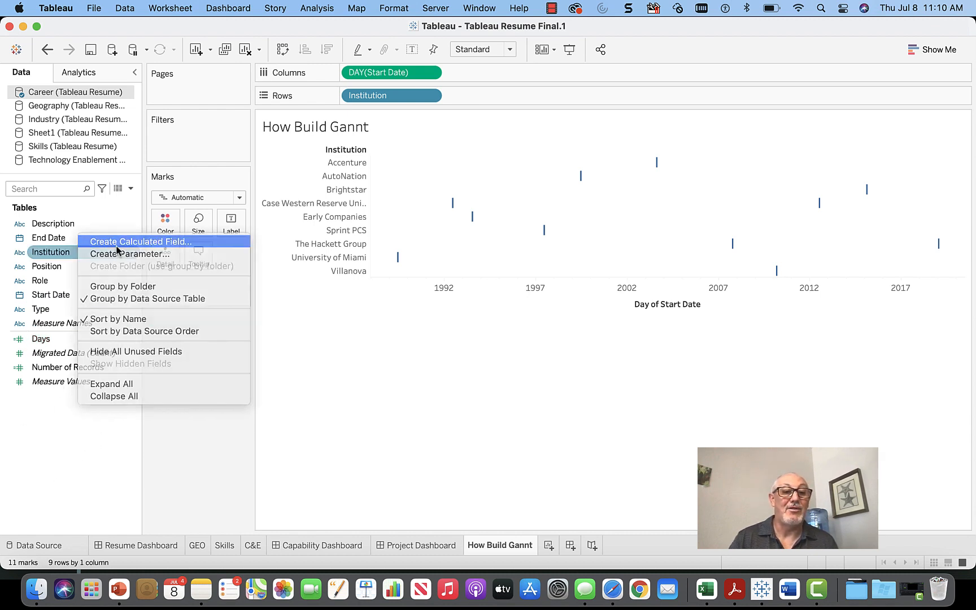
left_click(352, 196)
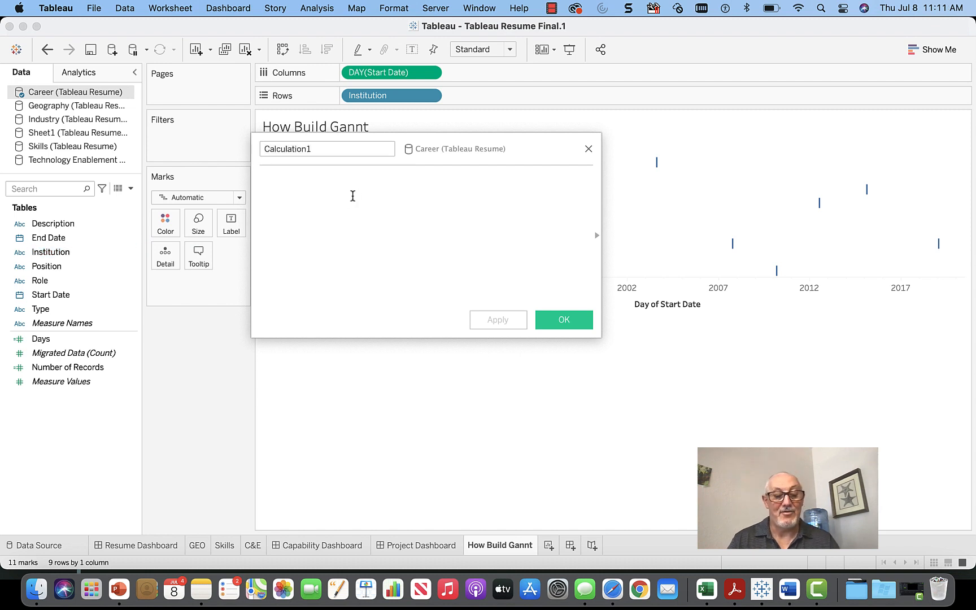
type("datediff(\"day\",[Start Date],[End Date])")
Step: Name the calculated field MyWorkDays and save it
left_click(331, 148)
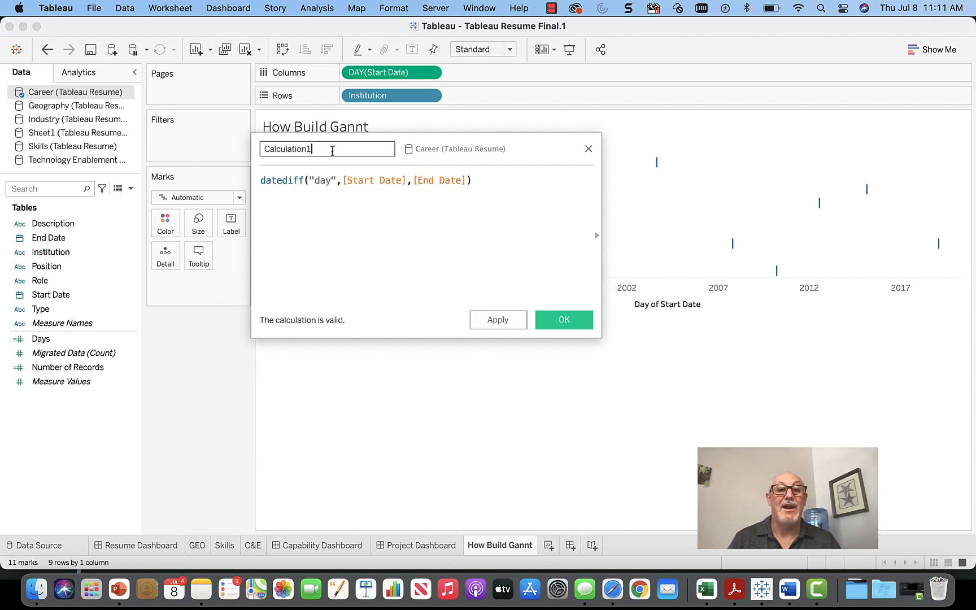
left_click(344, 7)
left_click(224, 4)
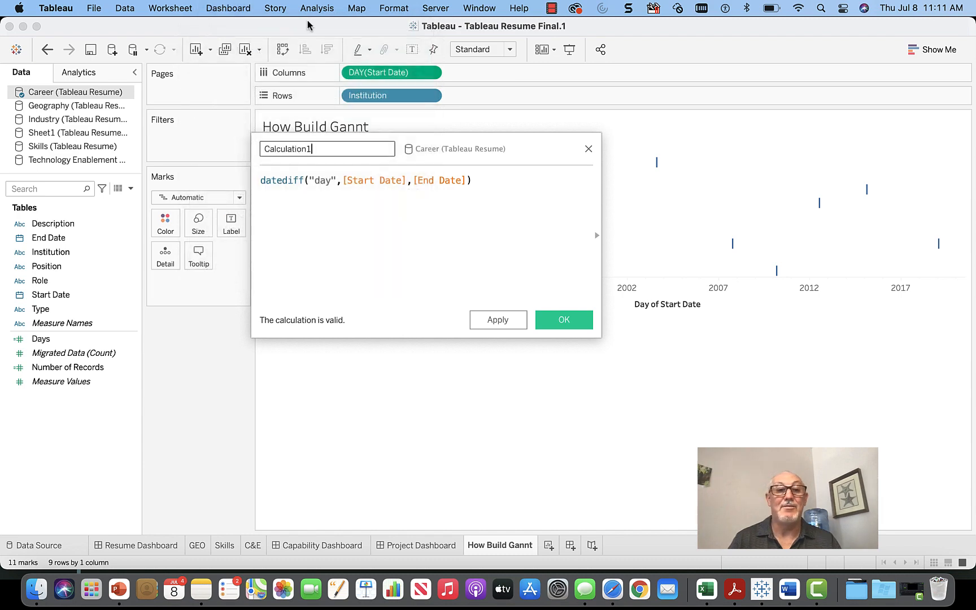
left_click_drag(321, 151, 242, 154)
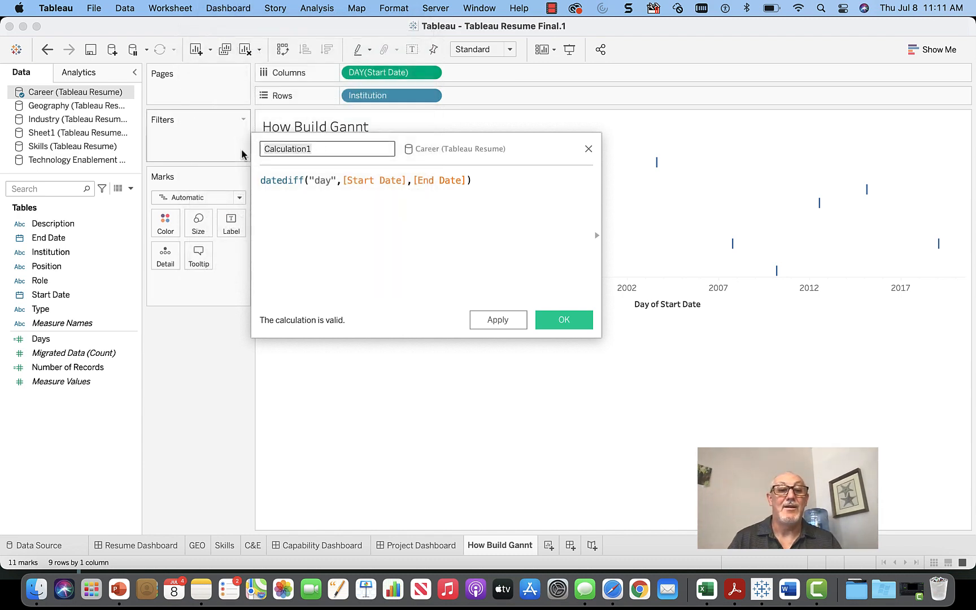
type("MyD")
key("BackSpace")
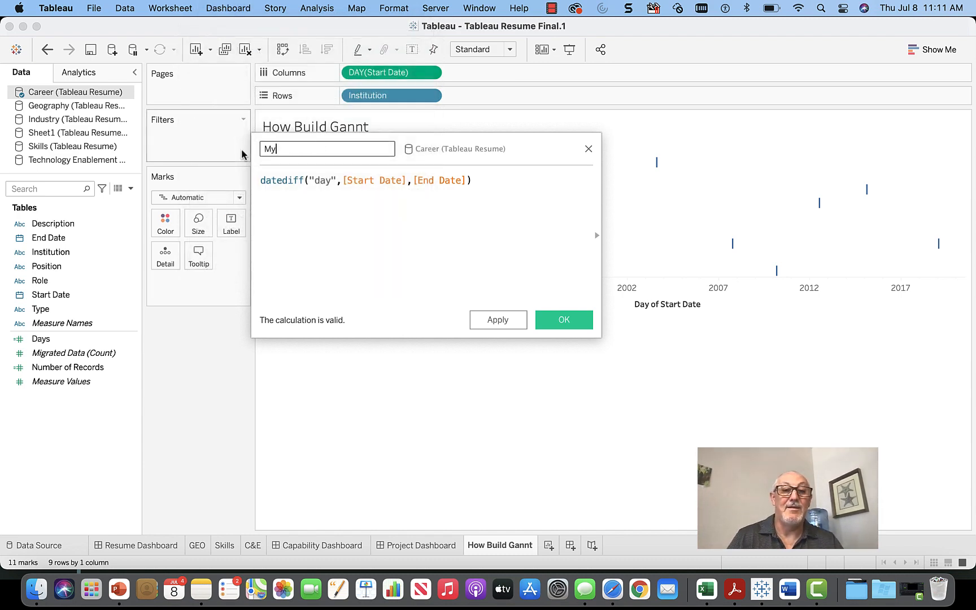
type("Wo")
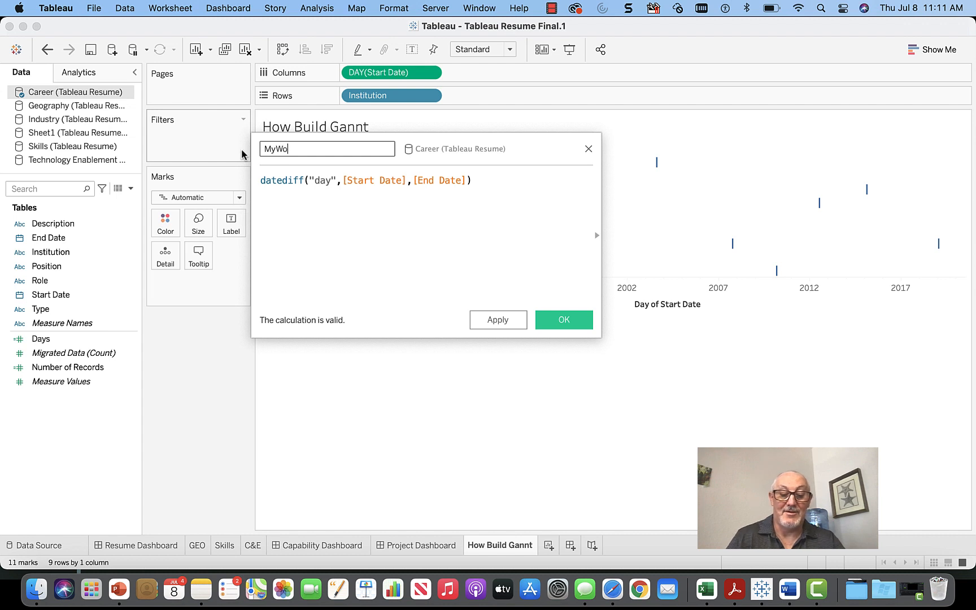
type("rkDa")
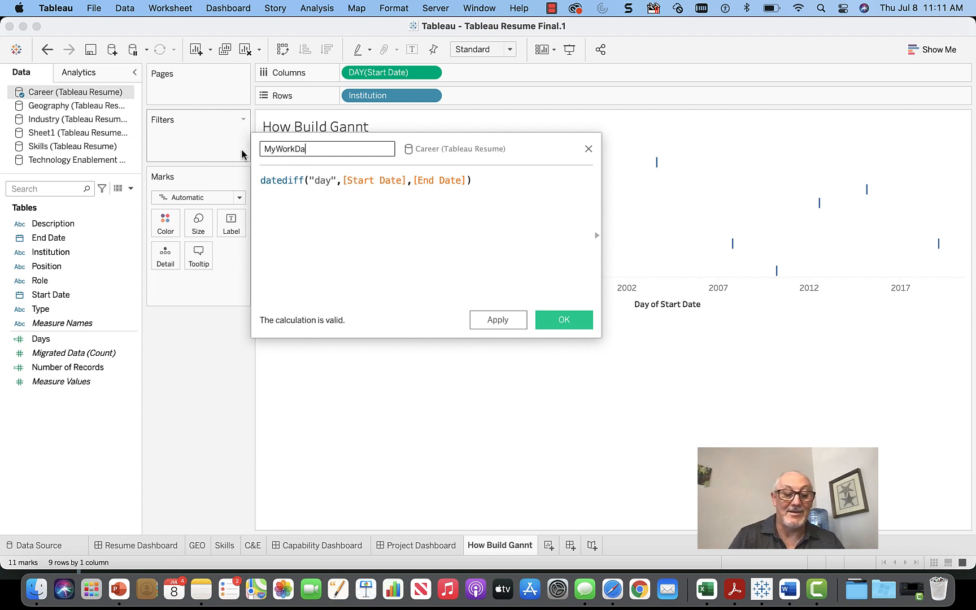
type("ys")
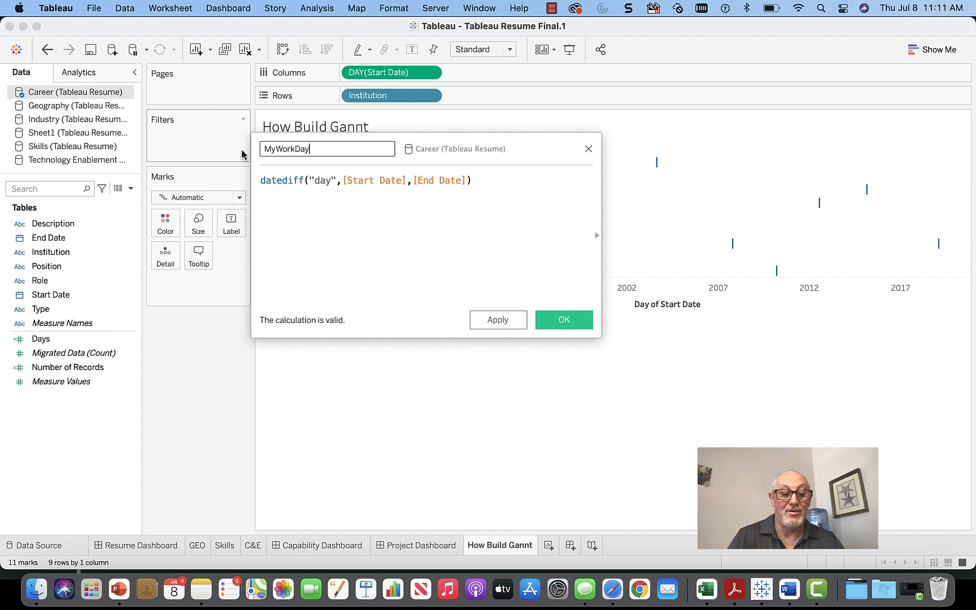
left_click(408, 228)
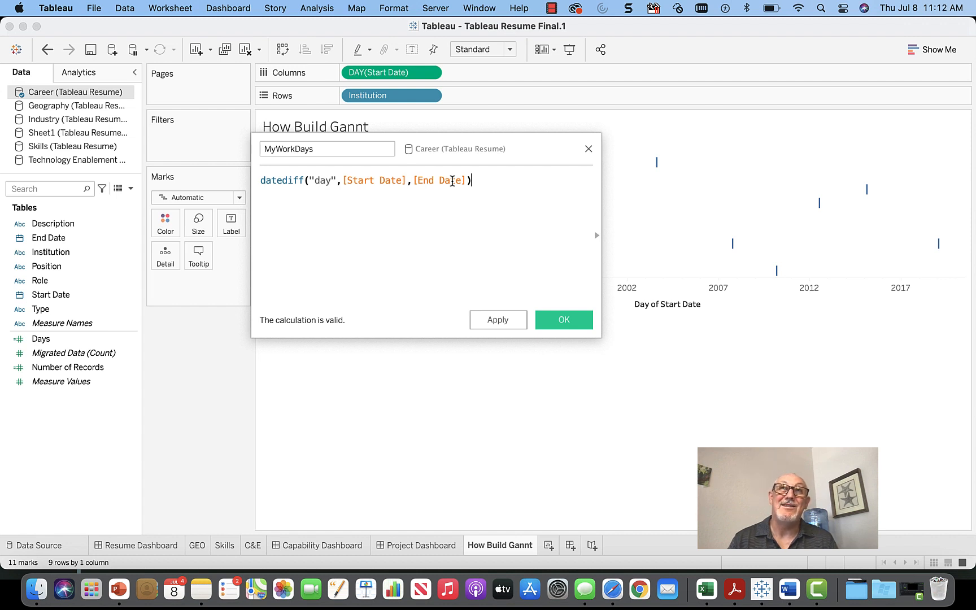
left_click(564, 319)
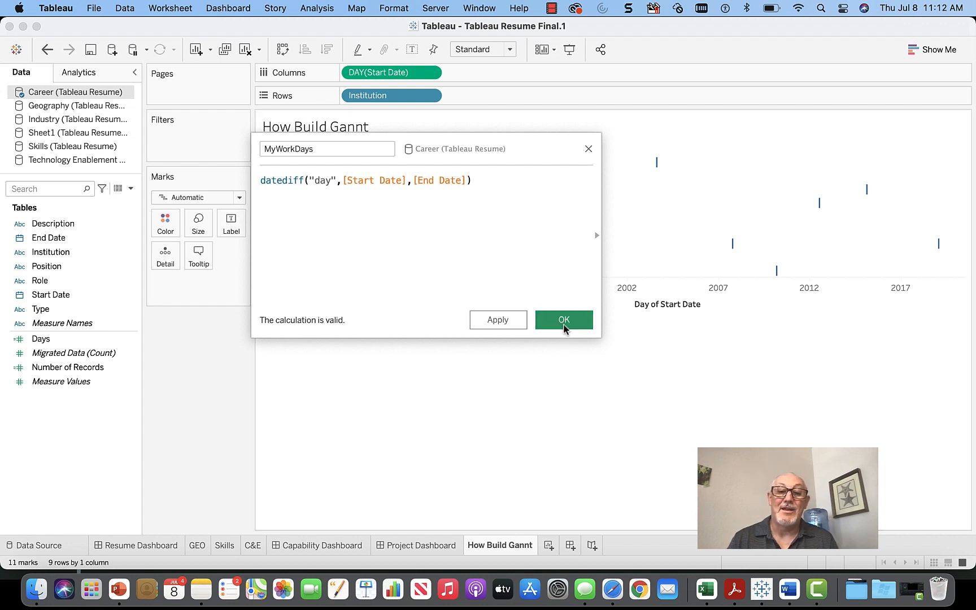
left_click(40, 545)
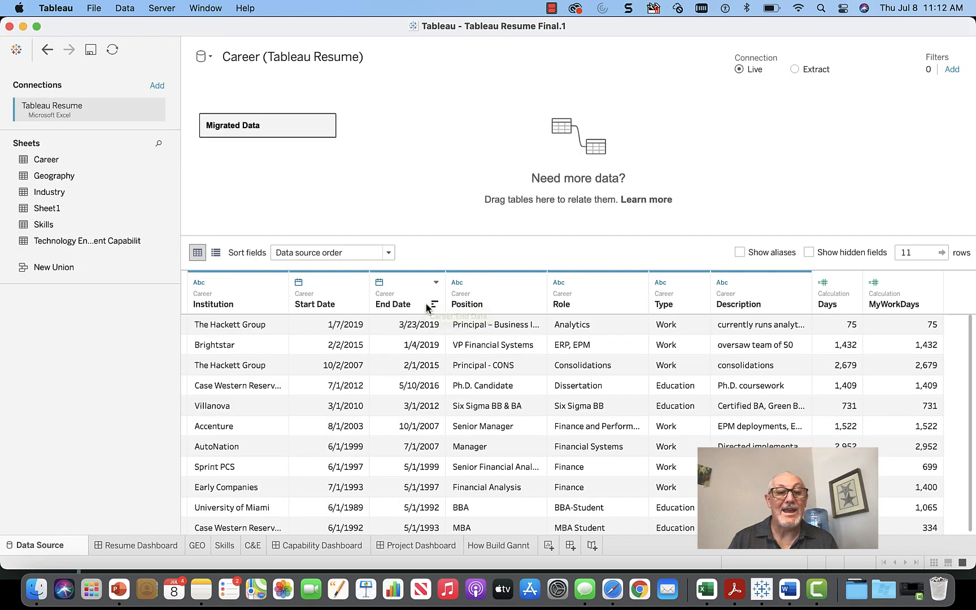
left_click(299, 284)
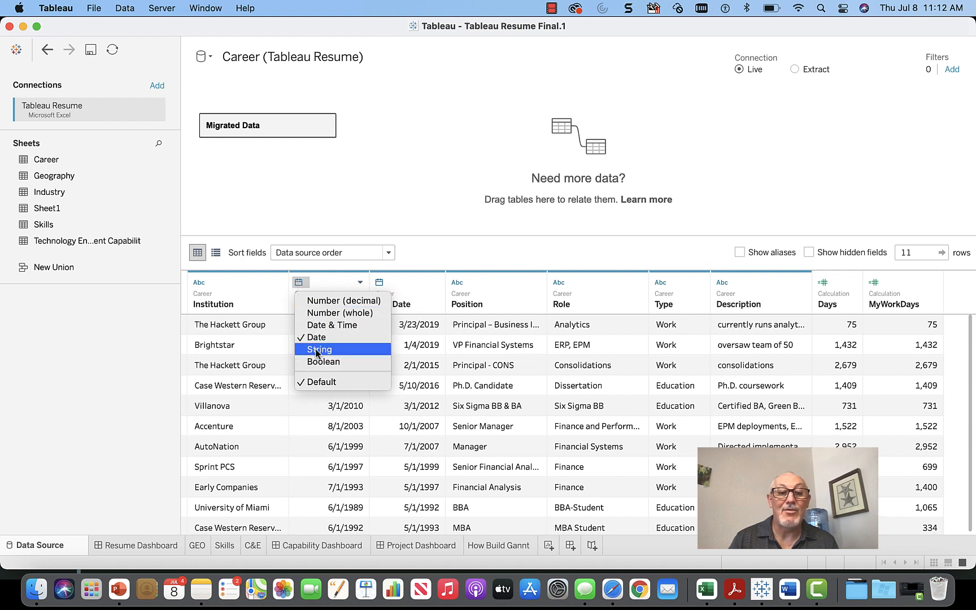
left_click(301, 283)
left_click(378, 285)
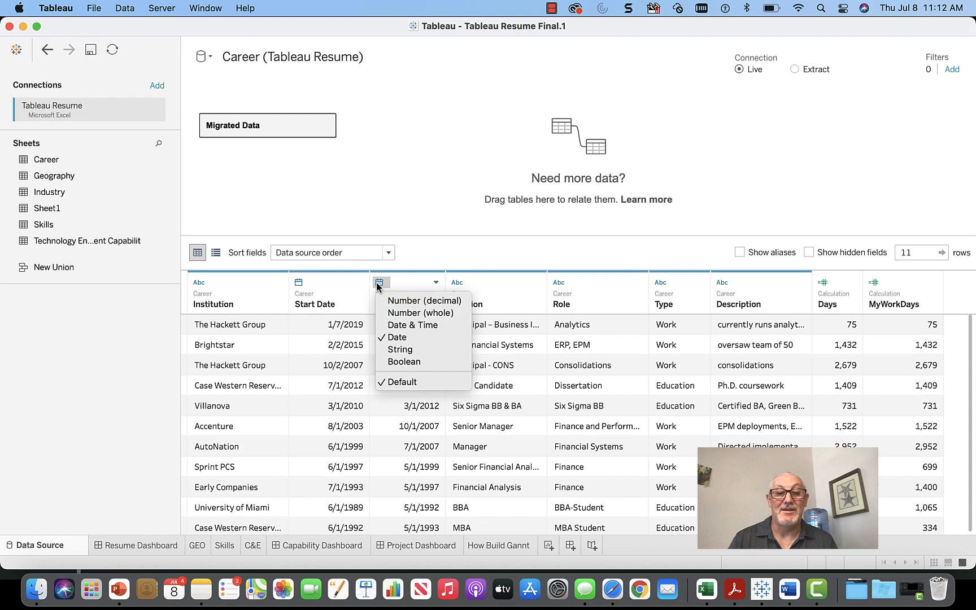
left_click(377, 284)
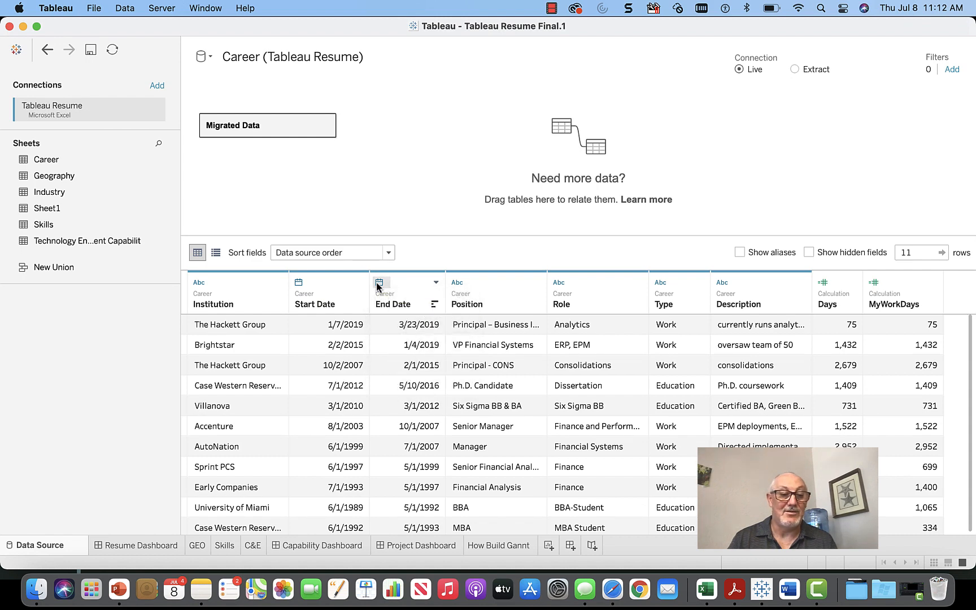
left_click(500, 546)
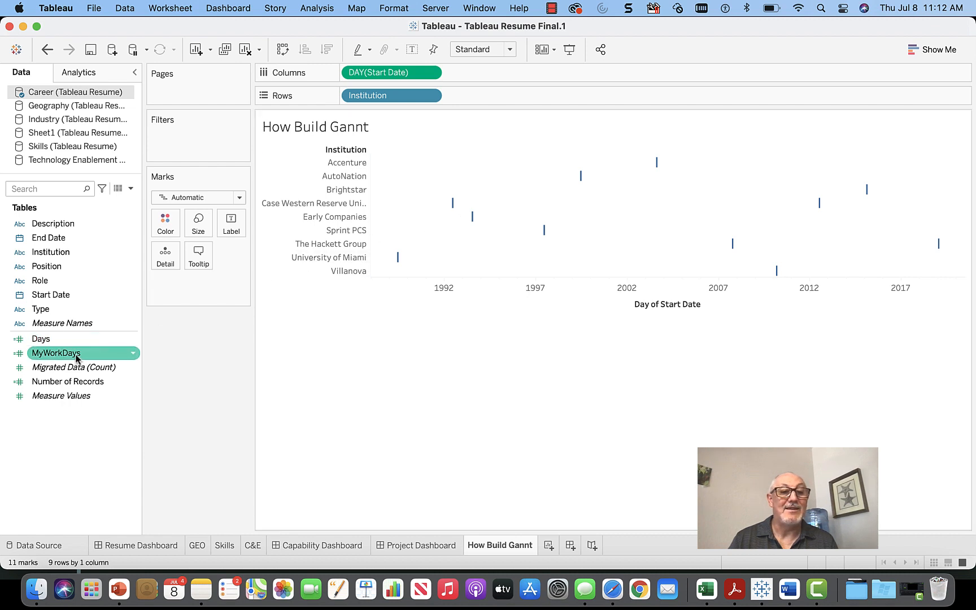
Step: Size the Gantt bars by SUM(MyWorkDays) and colour them by Institution
left_click_drag(76, 355, 200, 226)
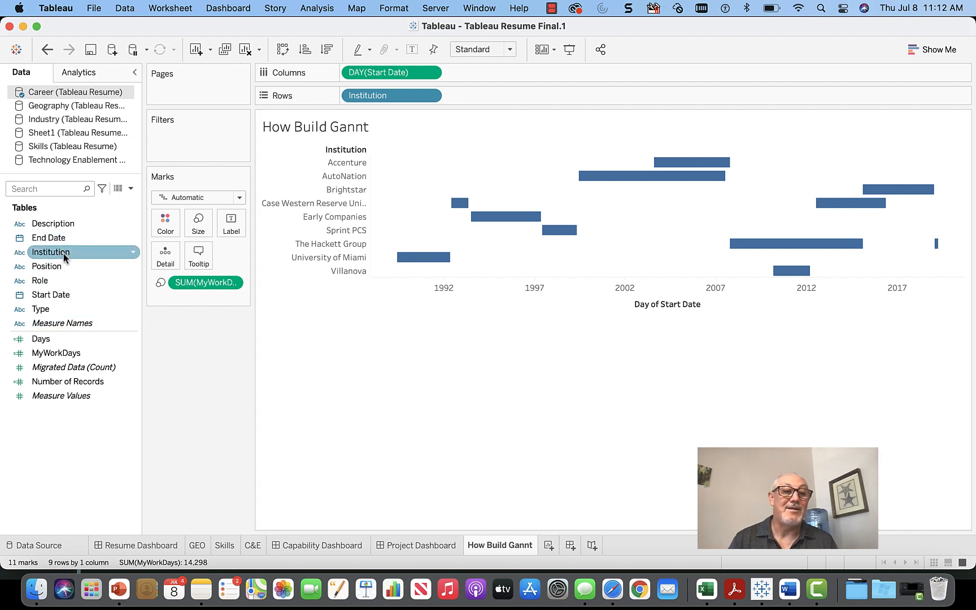
left_click_drag(64, 253, 166, 218)
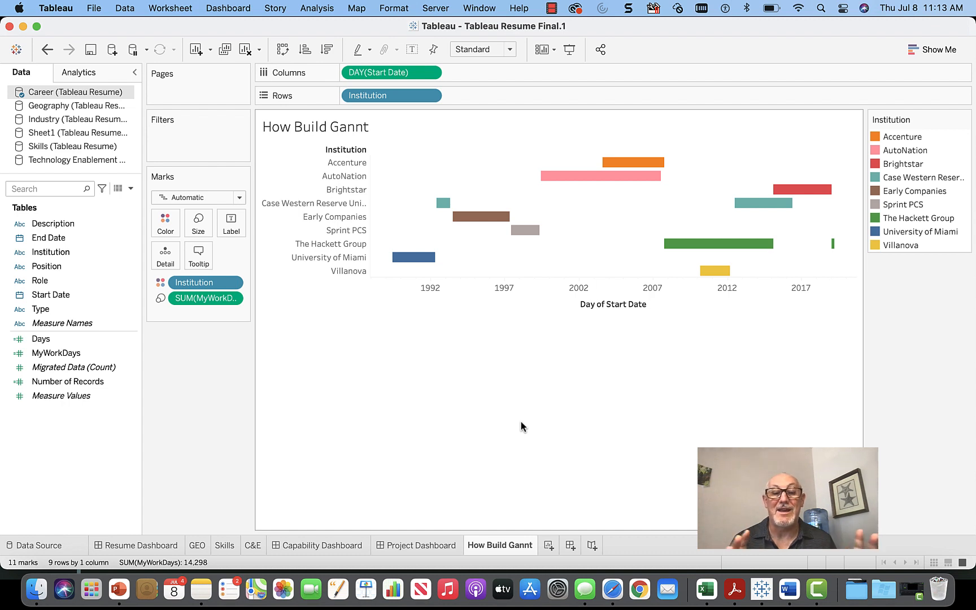
left_click(547, 545)
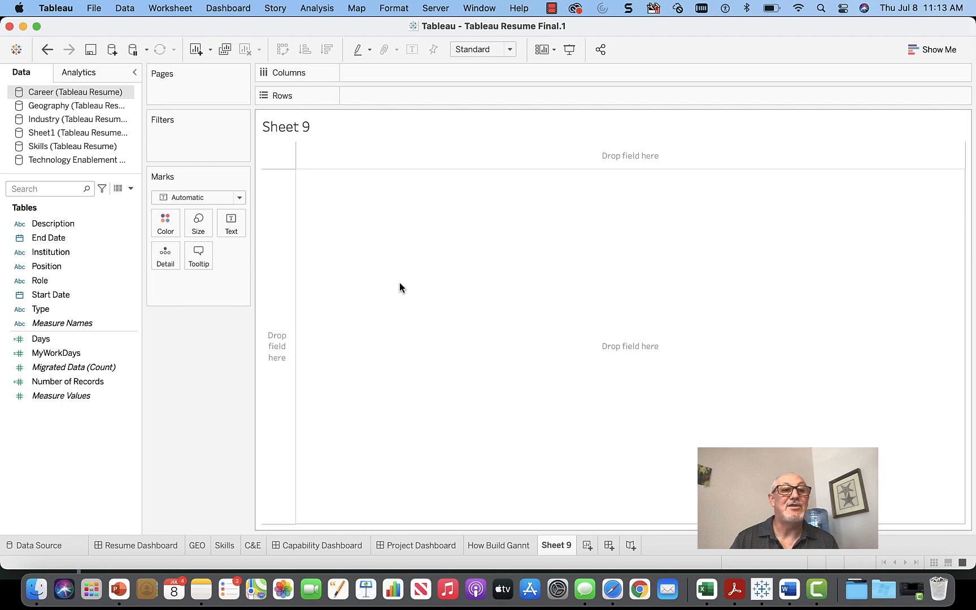
Step: Map the Geography data's Location field on a new sheet as a symbol map with 21 dots
left_click(81, 107)
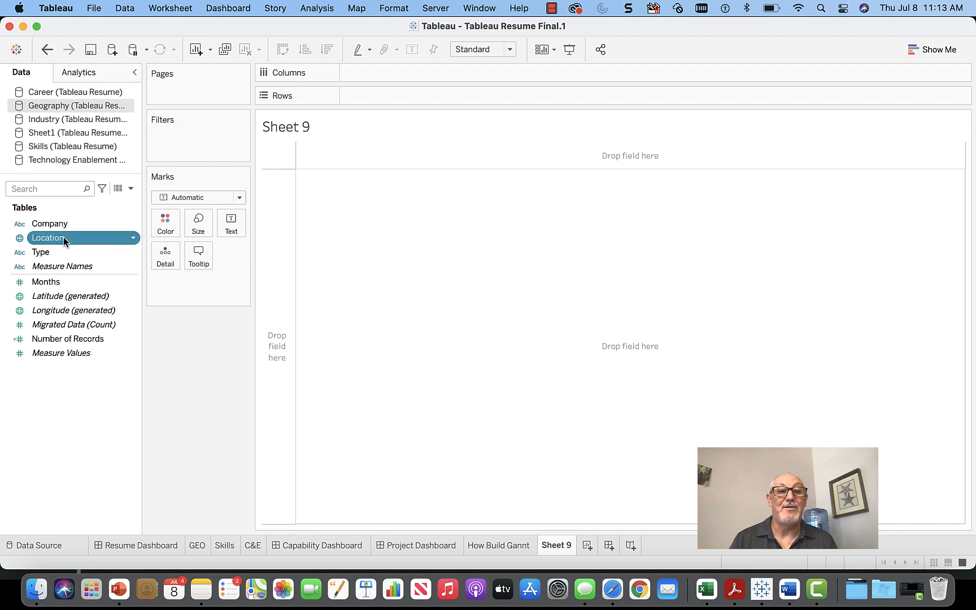
left_click_drag(63, 236, 396, 76)
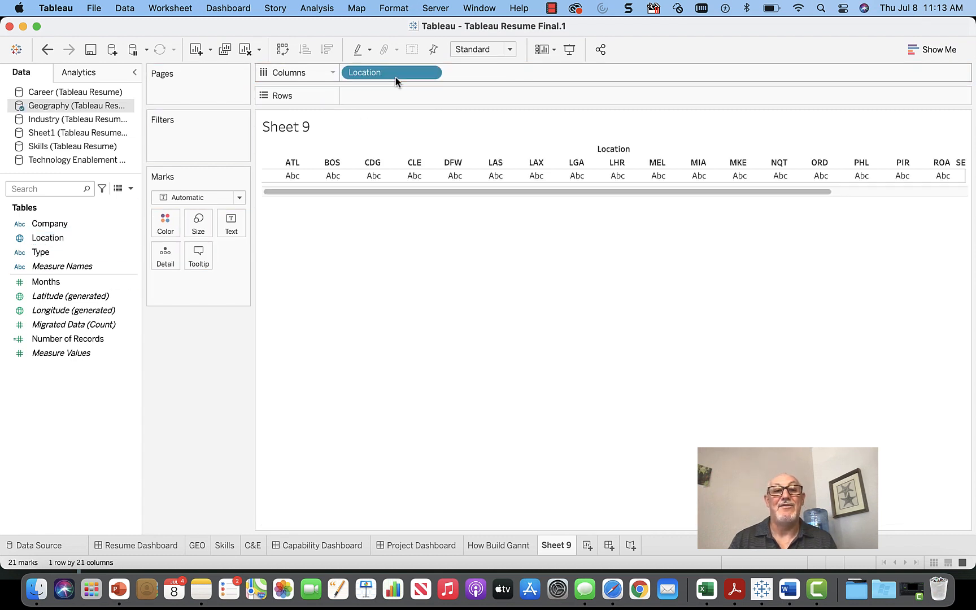
left_click(931, 51)
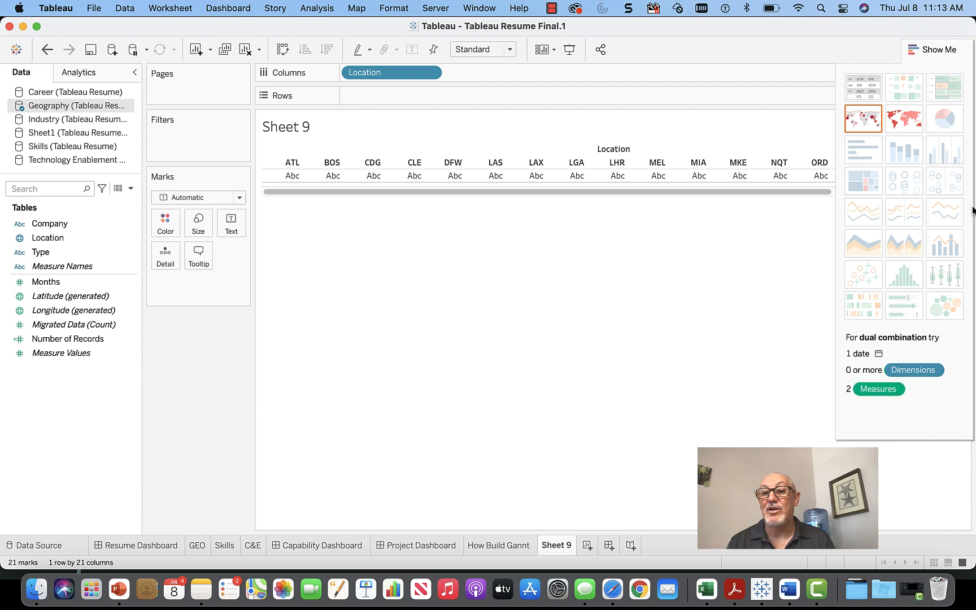
left_click(868, 125)
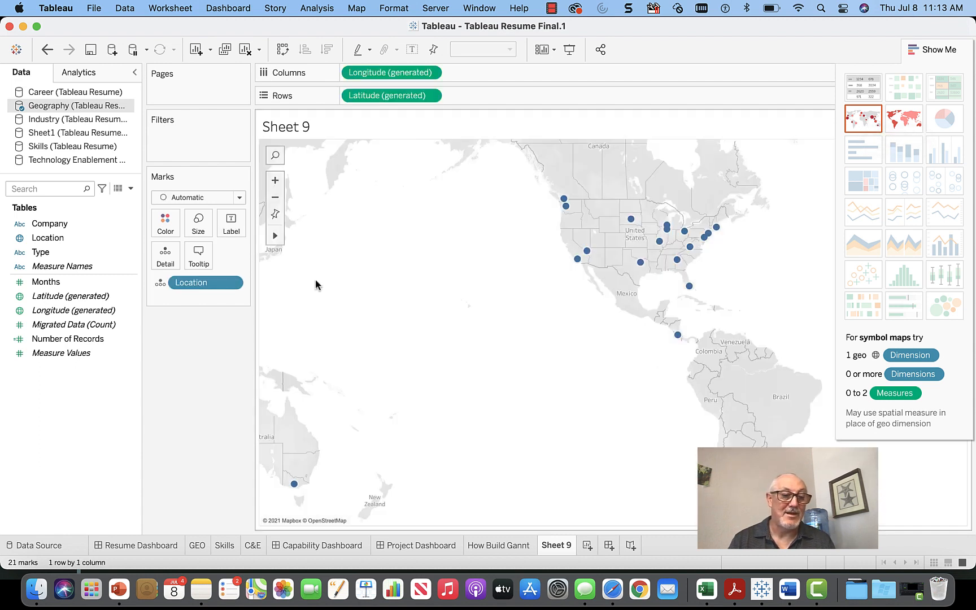
Step: On the data source page, confirm the Location column keeps its Airport geographic role
left_click(40, 546)
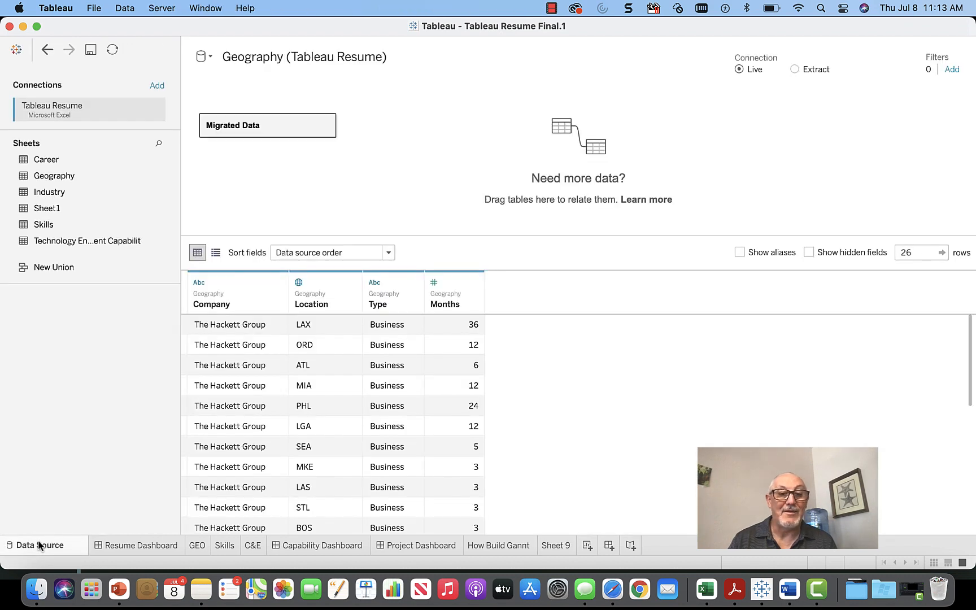
left_click(298, 284)
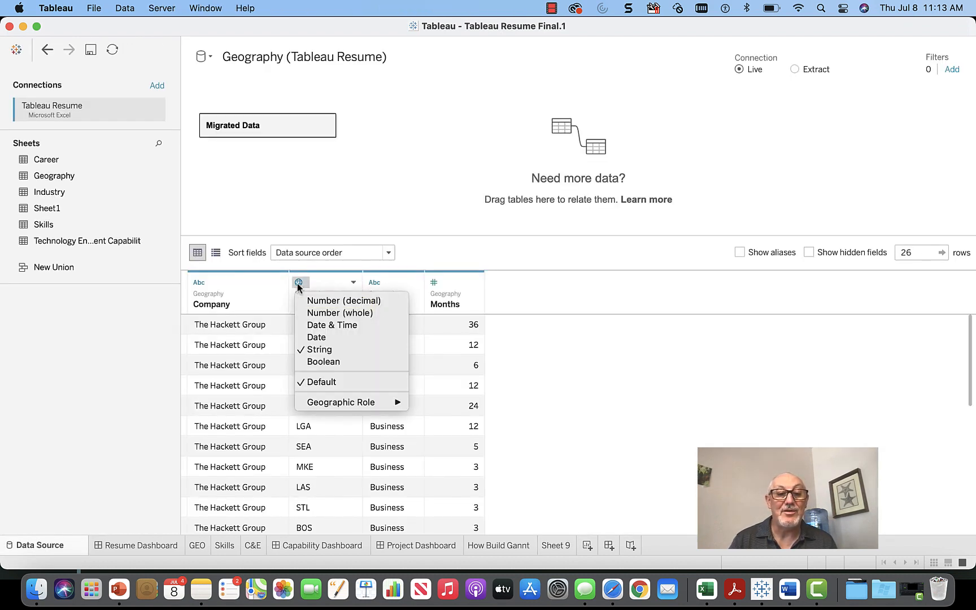
mouse_move(332, 403)
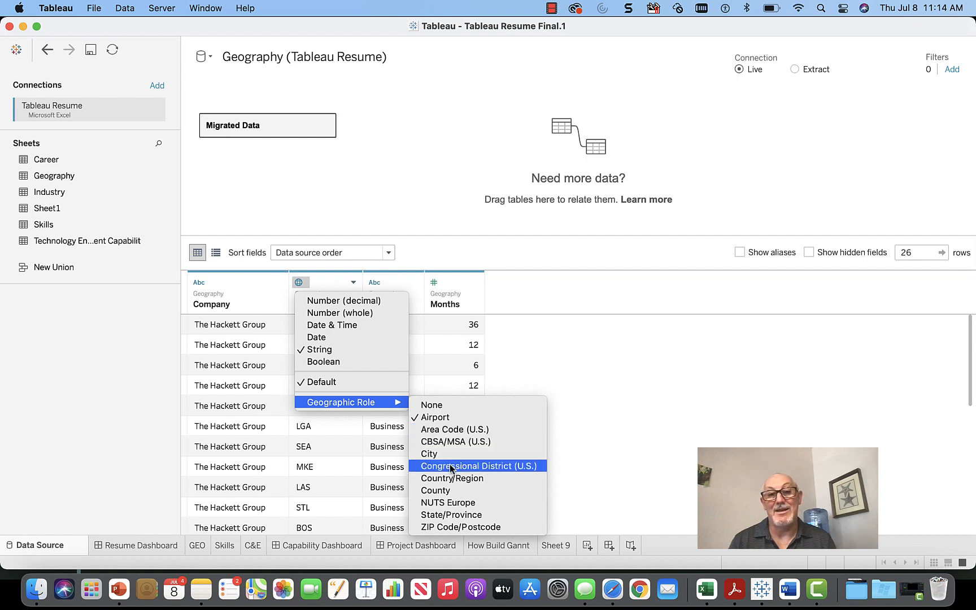
left_click(593, 351)
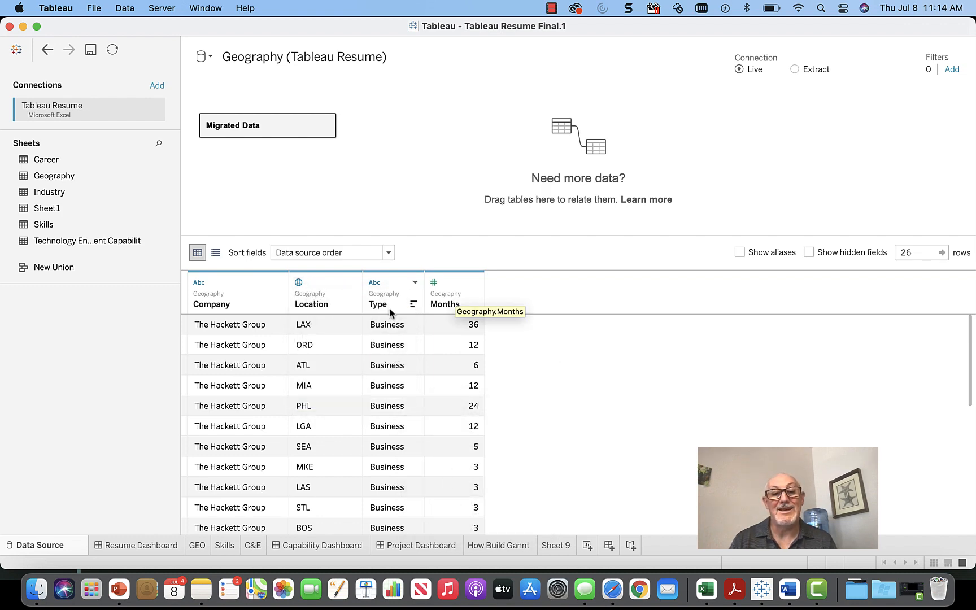
scroll(403, 488, "down", 10)
scroll(403, 488, "up", 10)
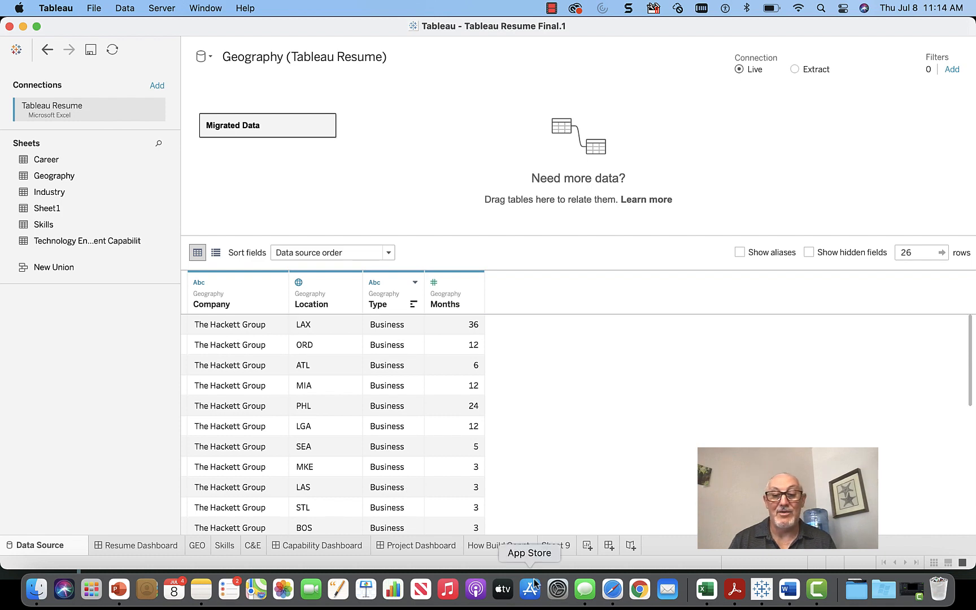
Step: Rename the Sheet 9 map to 'How to Build Geo' and hide the Show Me panel
left_click(554, 546)
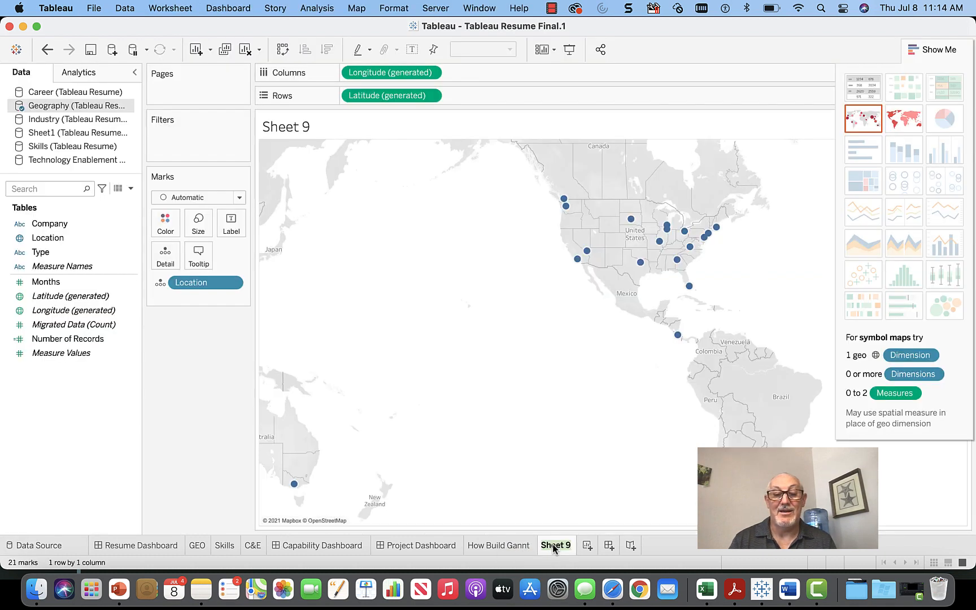
type("How to")
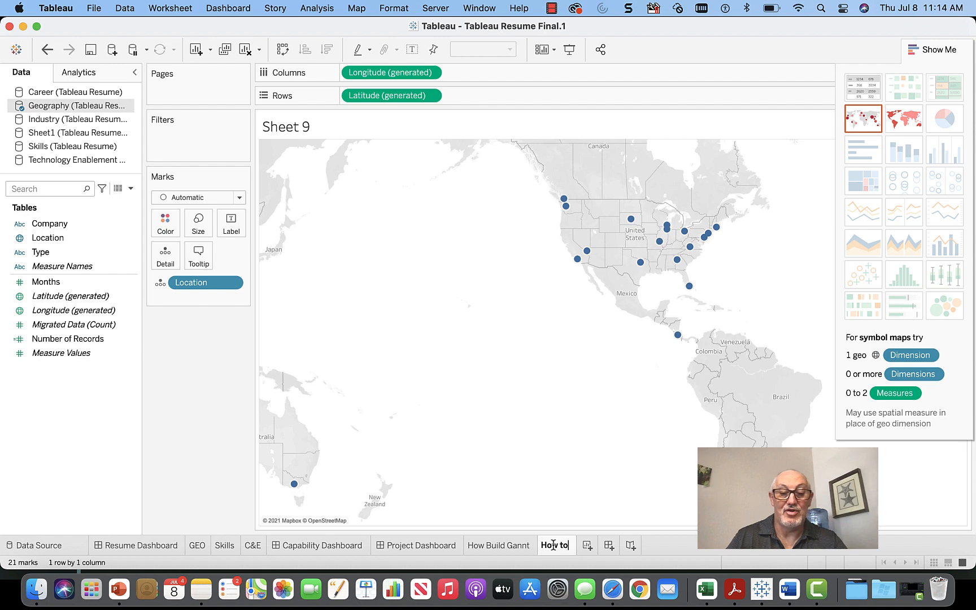
type(" B")
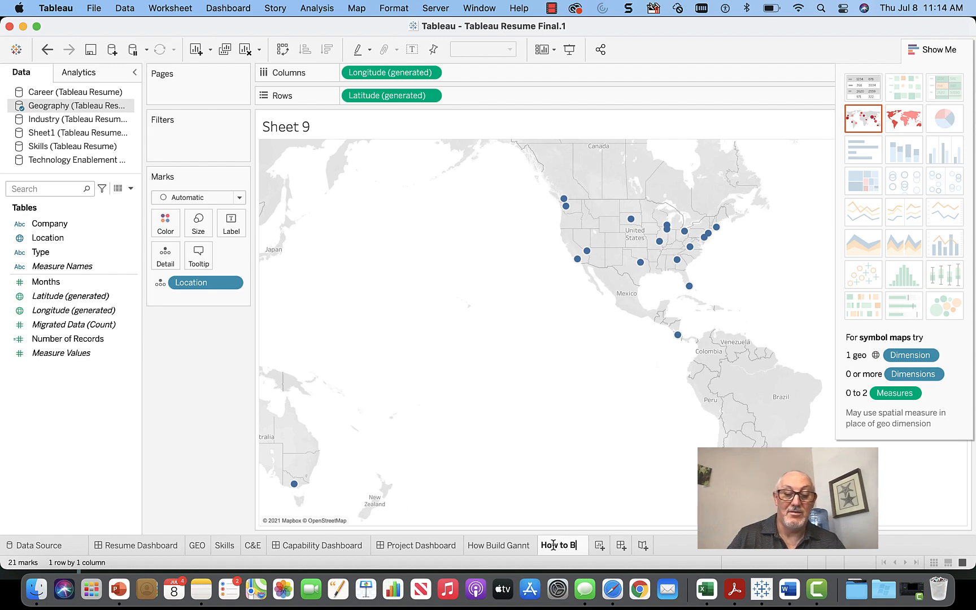
type("uild Geo")
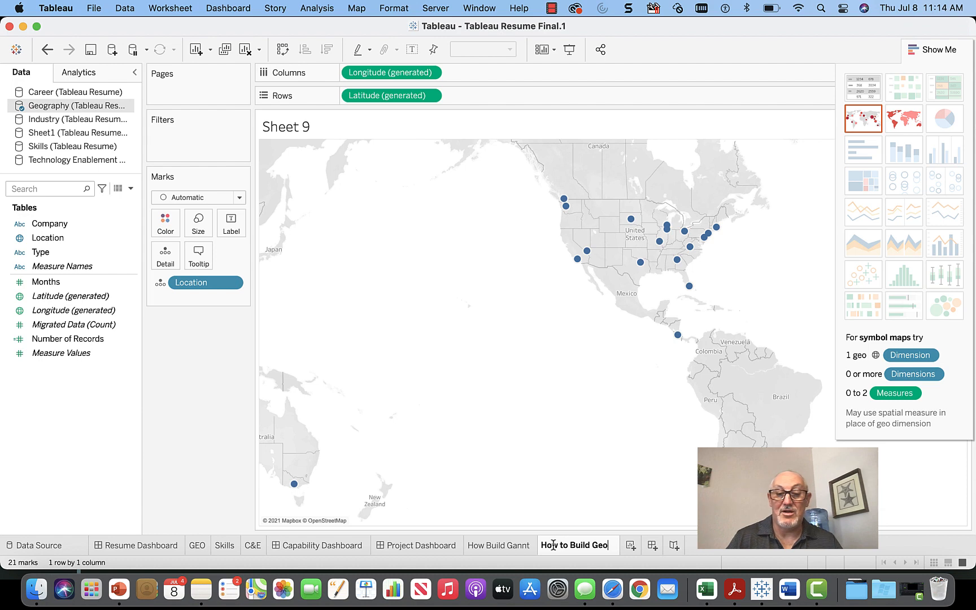
key("Return")
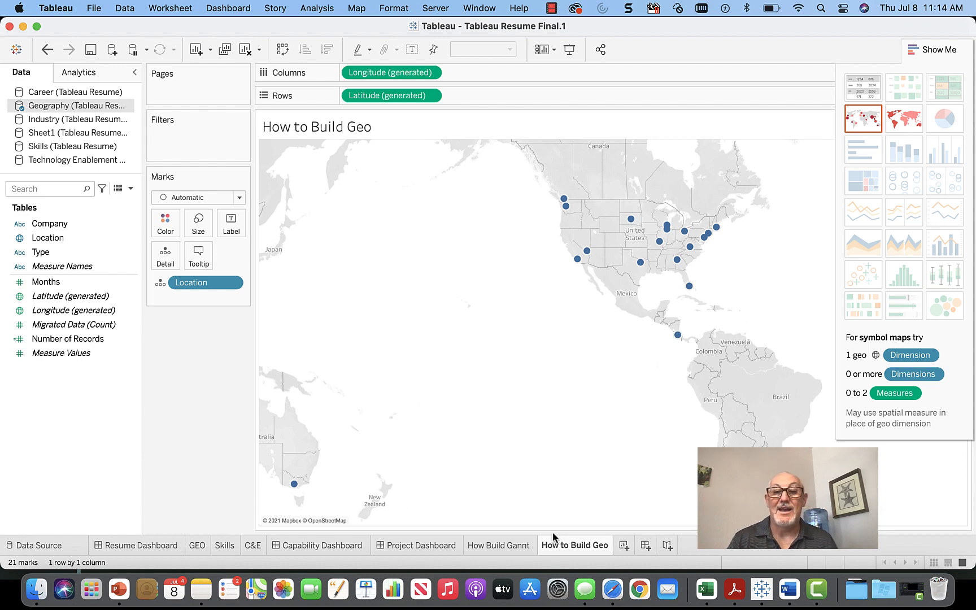
left_click(938, 49)
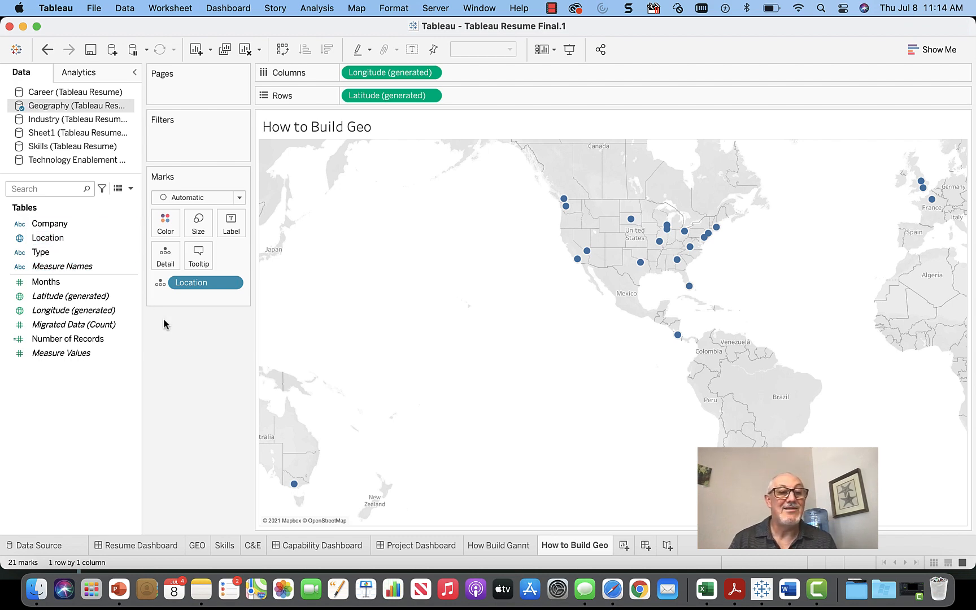
Step: Colour the location marks by Company and size them by SUM(Months)
left_click(38, 227)
left_click_drag(38, 231, 161, 226)
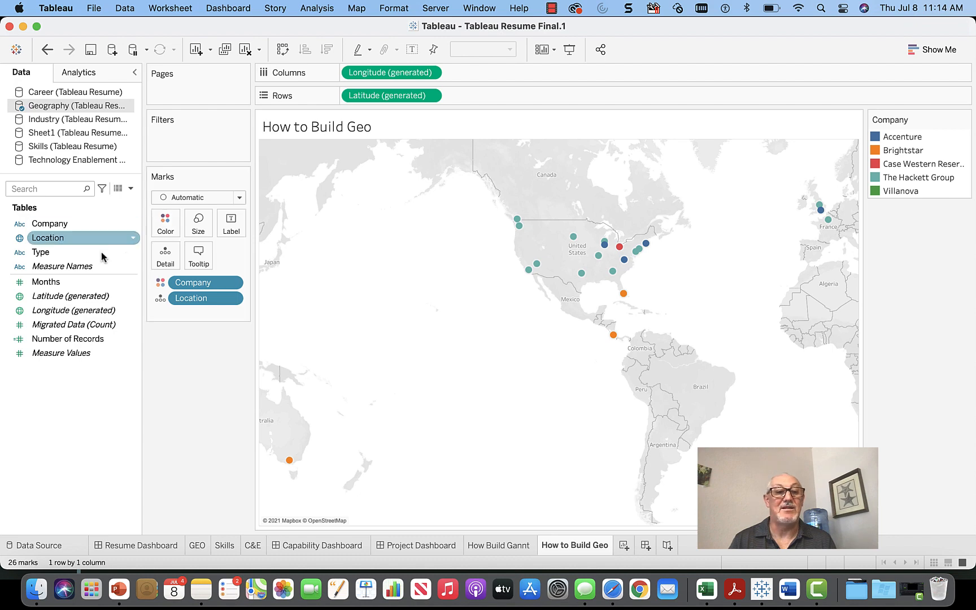
left_click_drag(41, 285, 196, 225)
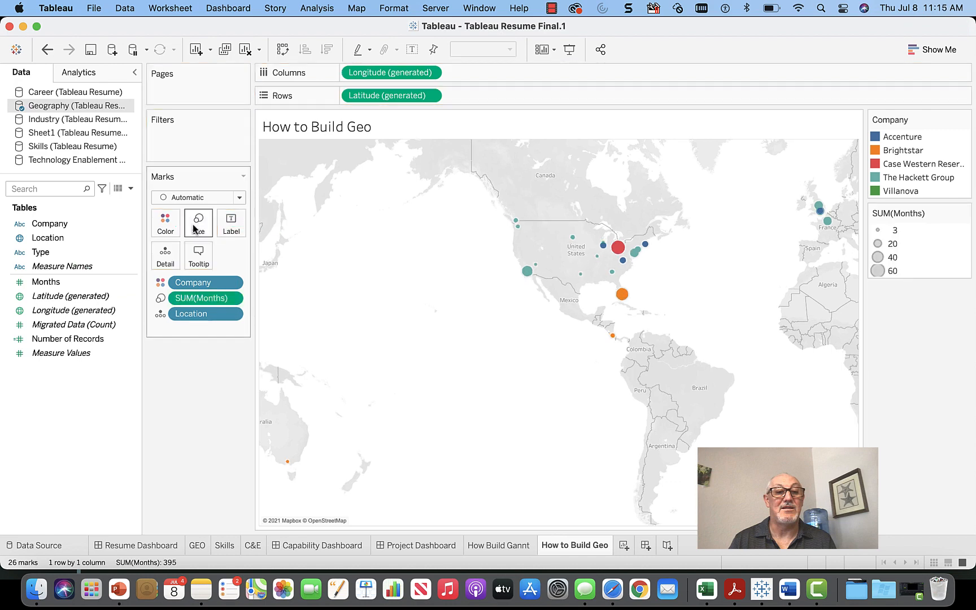
Step: Zoom the map and switch to pan mode to bring Europe into view
left_click_drag(721, 224, 648, 277)
scroll(809, 240, "up", 1)
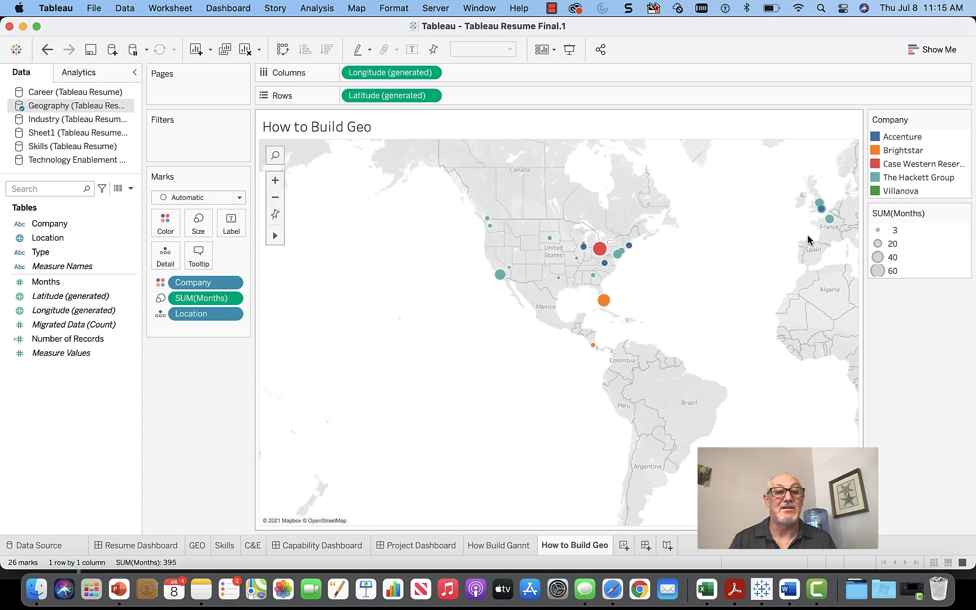
scroll(809, 240, "up", 1)
mouse_move(274, 236)
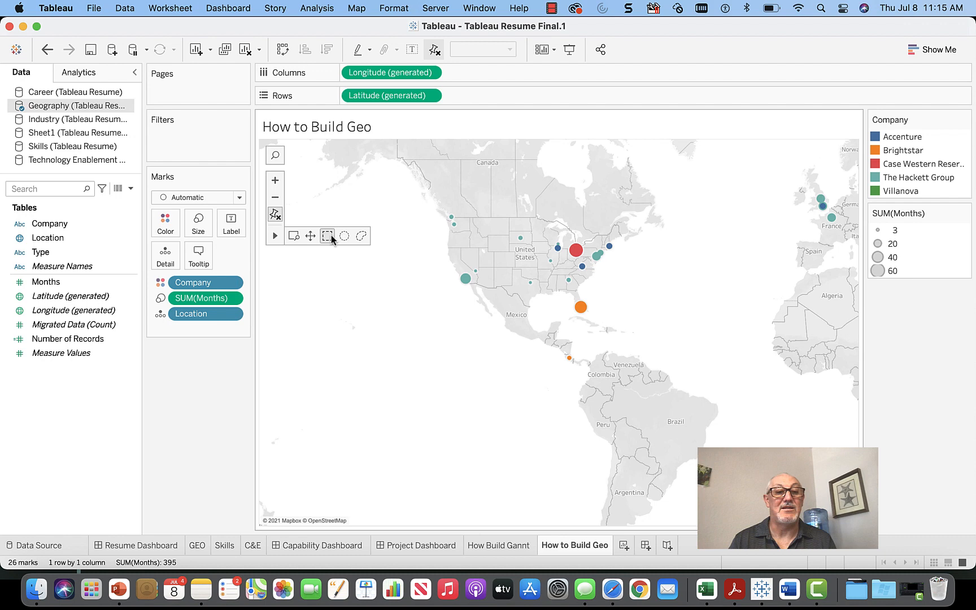
left_click(310, 236)
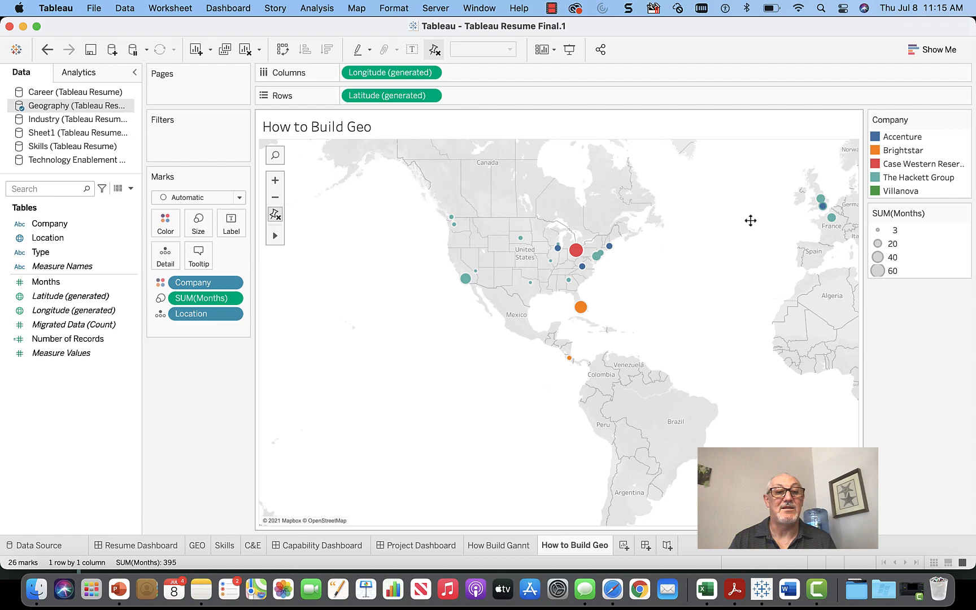
left_click_drag(750, 220, 488, 302)
scroll(570, 311, "up", 2)
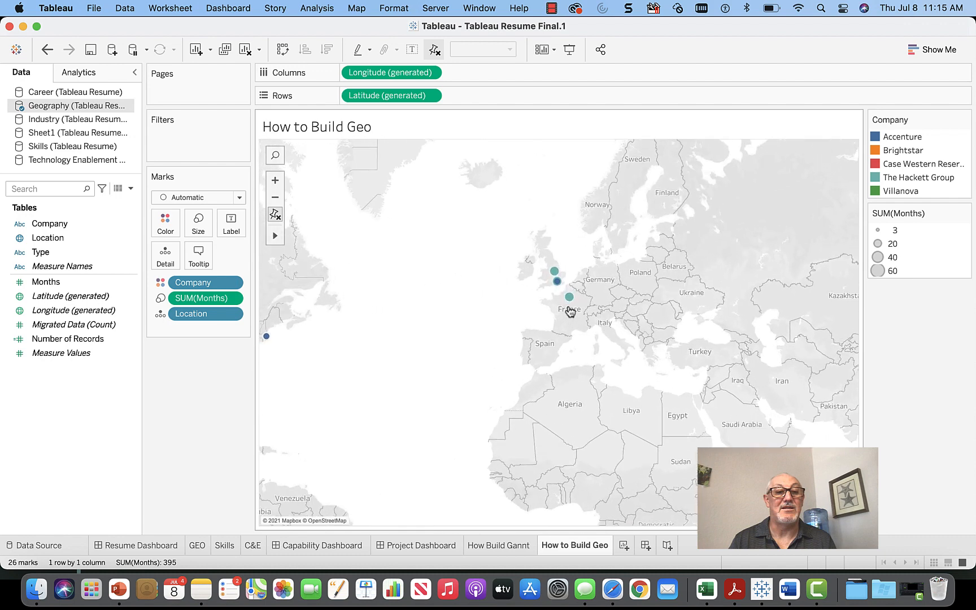
scroll(570, 310, "up", 3)
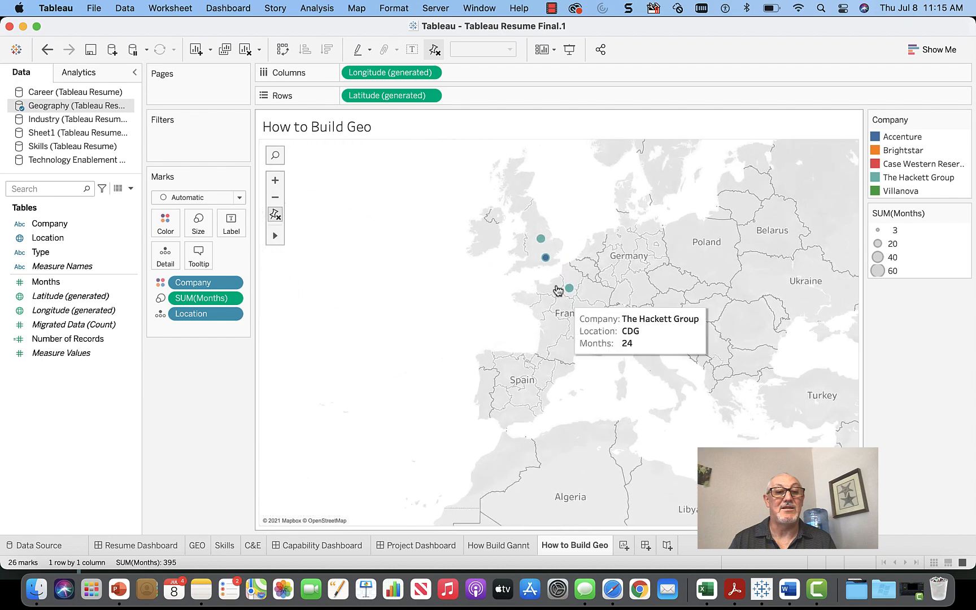
Step: Zoom out and pan the map to frame the Americas and Europe with all marks
mouse_move(542, 242)
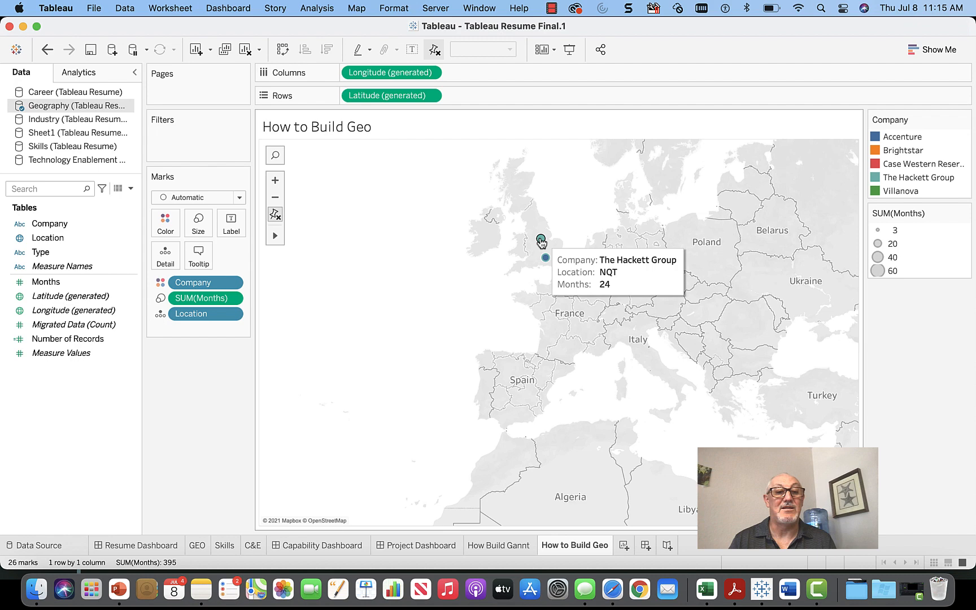
mouse_move(546, 260)
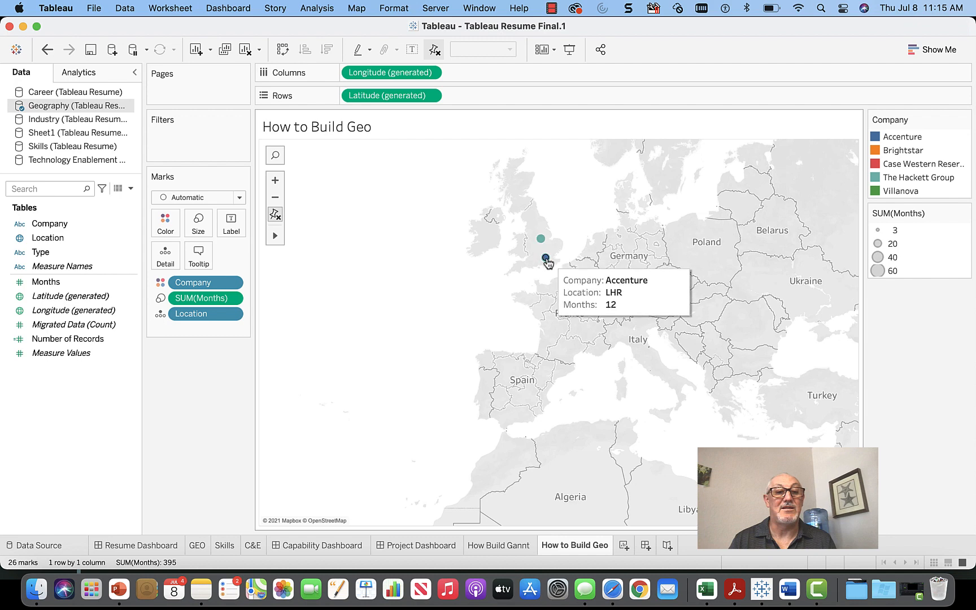
mouse_move(570, 290)
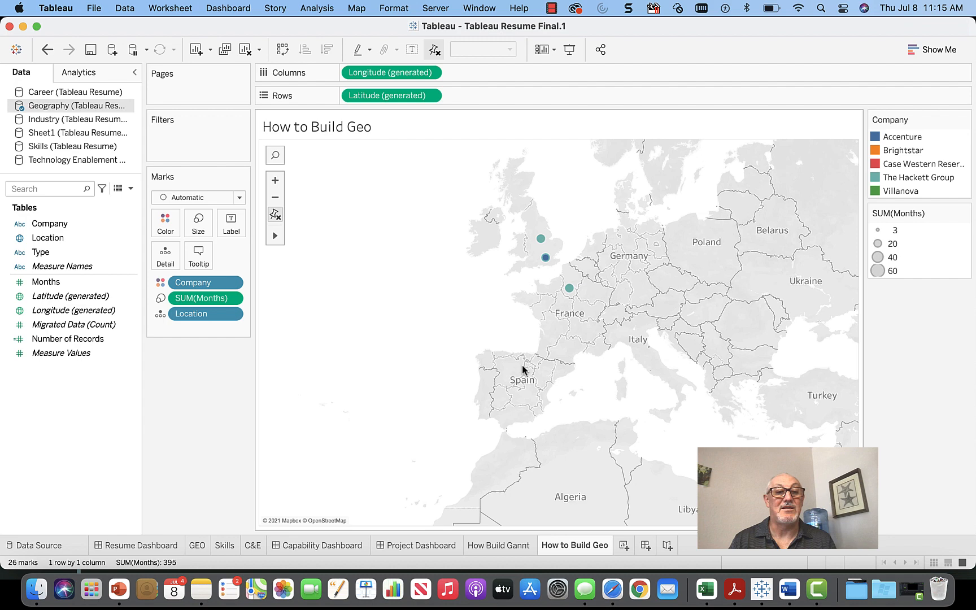
scroll(522, 370, "down", 5)
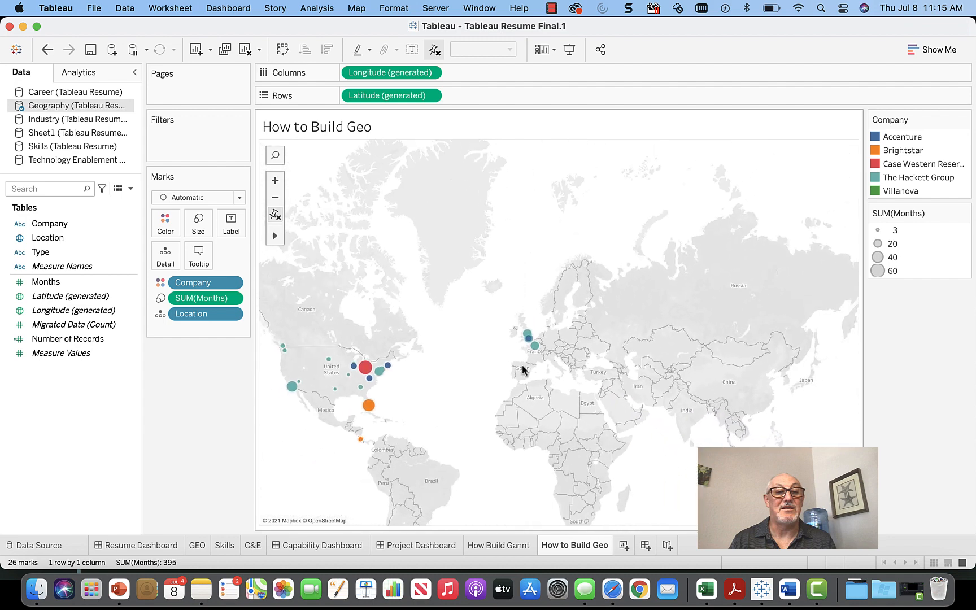
scroll(522, 370, "down", 2)
left_click_drag(459, 396, 702, 242)
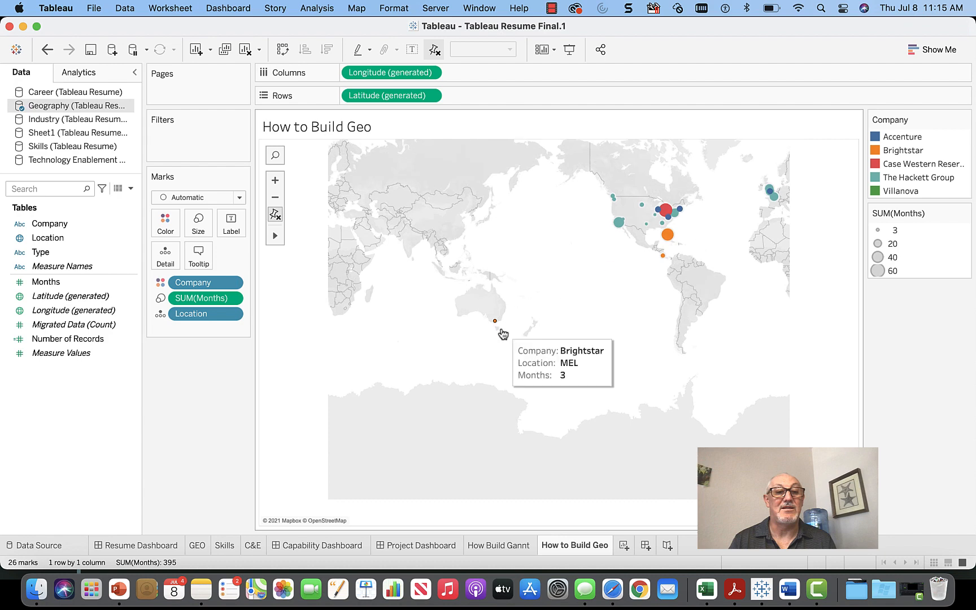
scroll(503, 334, "up", 5)
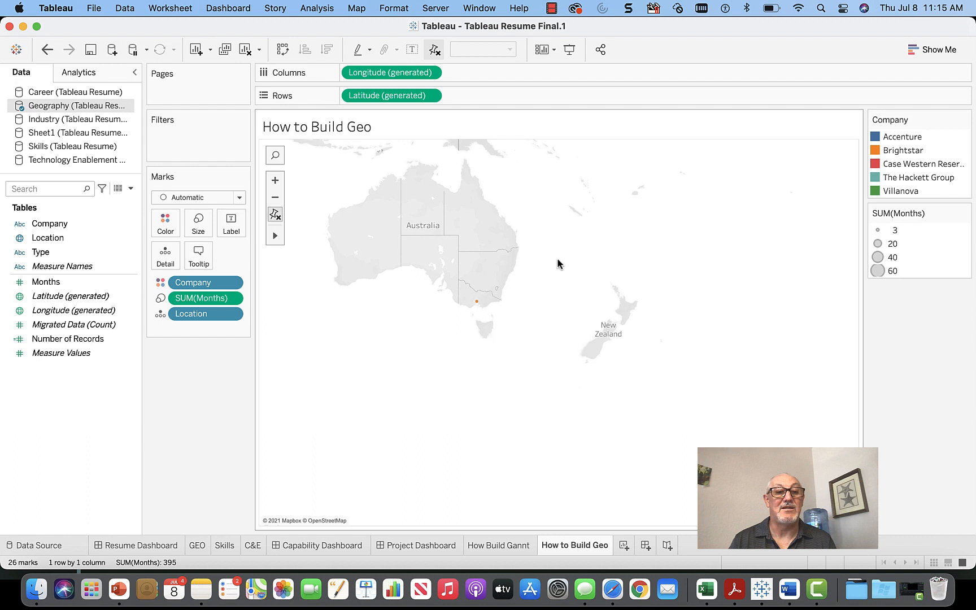
scroll(695, 165, "down", 3)
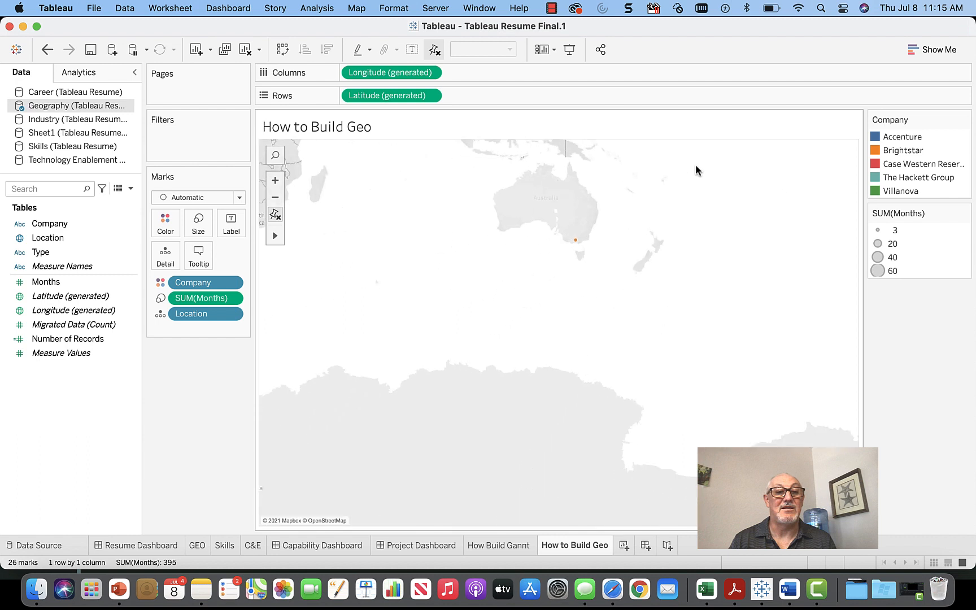
scroll(768, 153, "down", 2)
left_click_drag(739, 172, 397, 407)
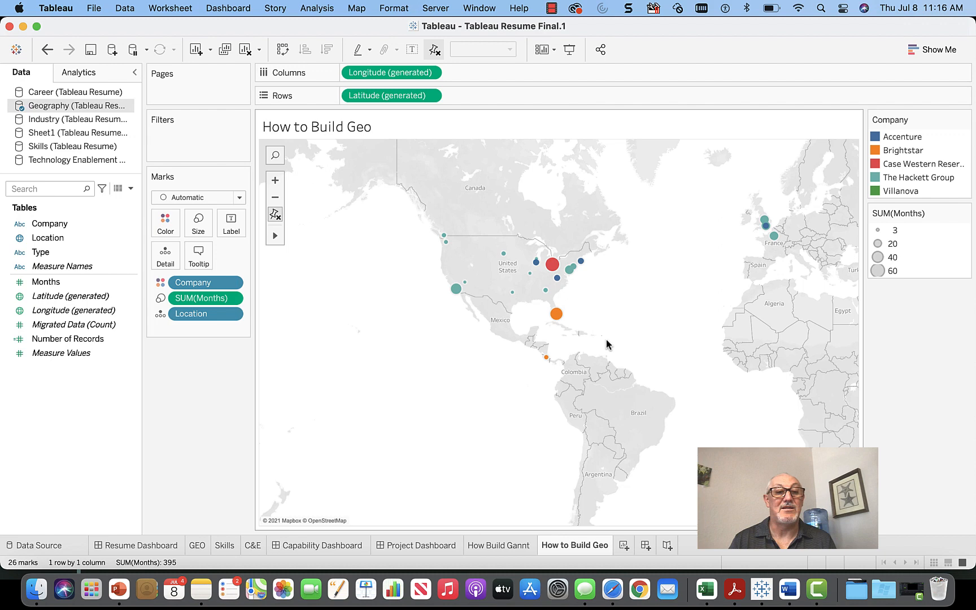
Step: Add a Type filter to the map keeping only Personal
left_click(54, 254)
left_click_drag(53, 253, 183, 132)
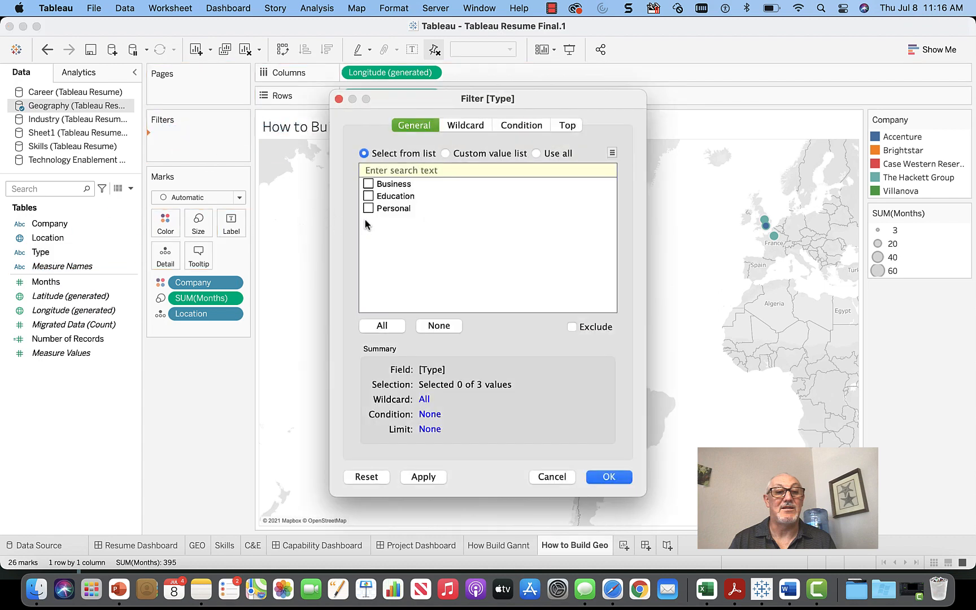
left_click(370, 209)
left_click(607, 478)
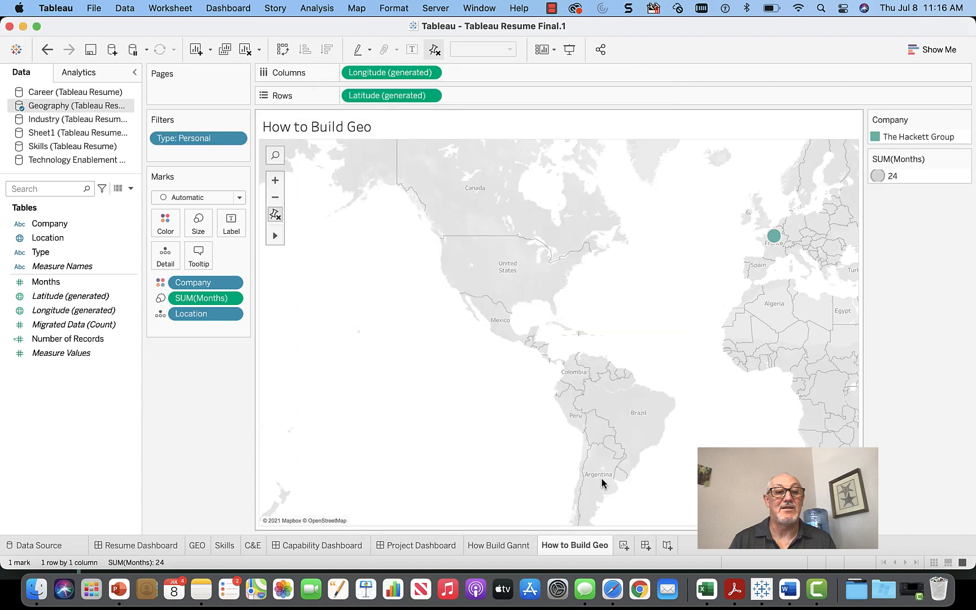
Step: Edit the Type filter to keep Business and Personal, leaving 24 marks
left_click(235, 141)
left_click(225, 155)
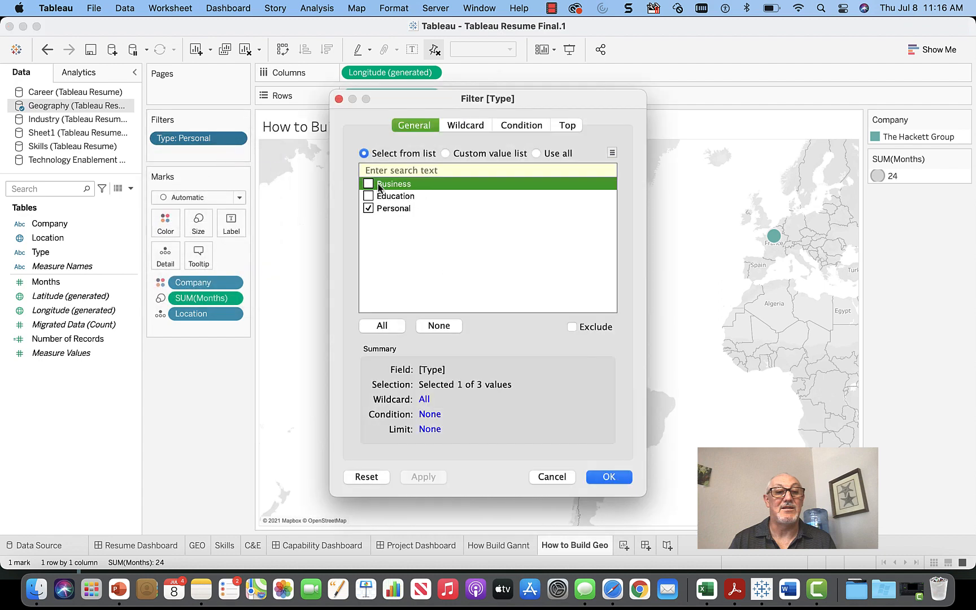
left_click(367, 185)
left_click(369, 196)
left_click(368, 197)
left_click(603, 477)
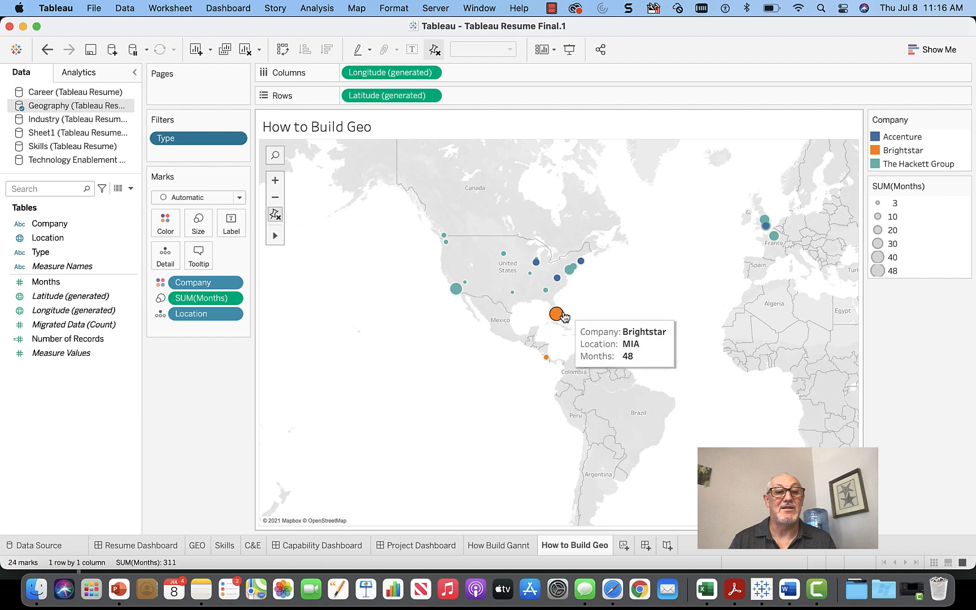
mouse_move(558, 286)
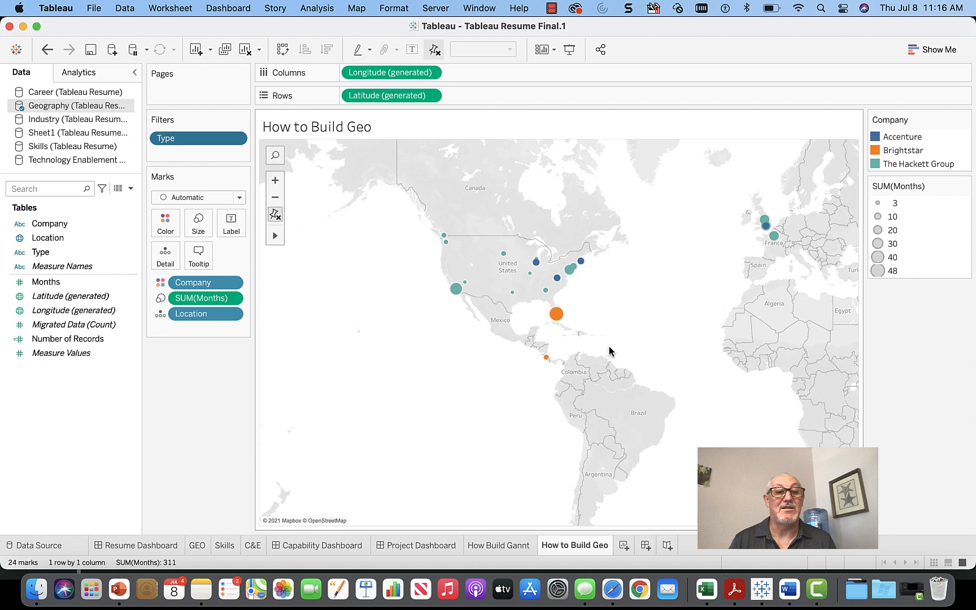
Step: Add a worksheet named 'How to Build a Skill' using the Skills data source
left_click(624, 545)
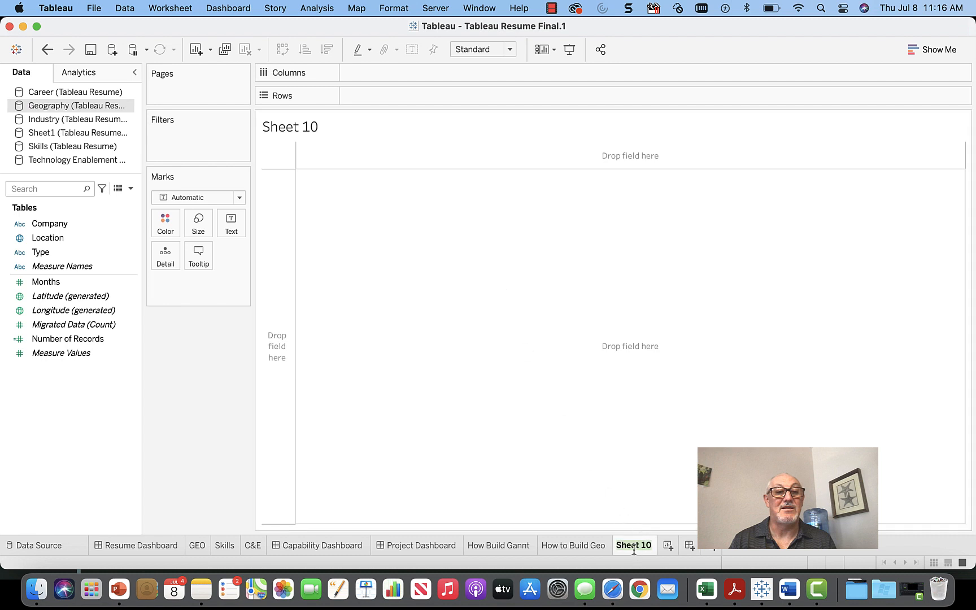
type("How to Build a")
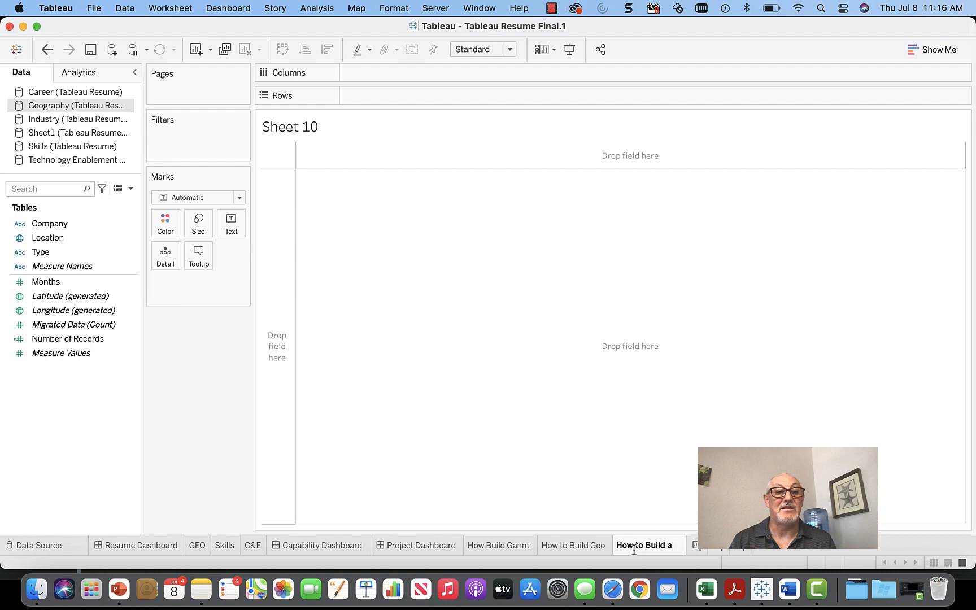
type(" Skill")
key("Return")
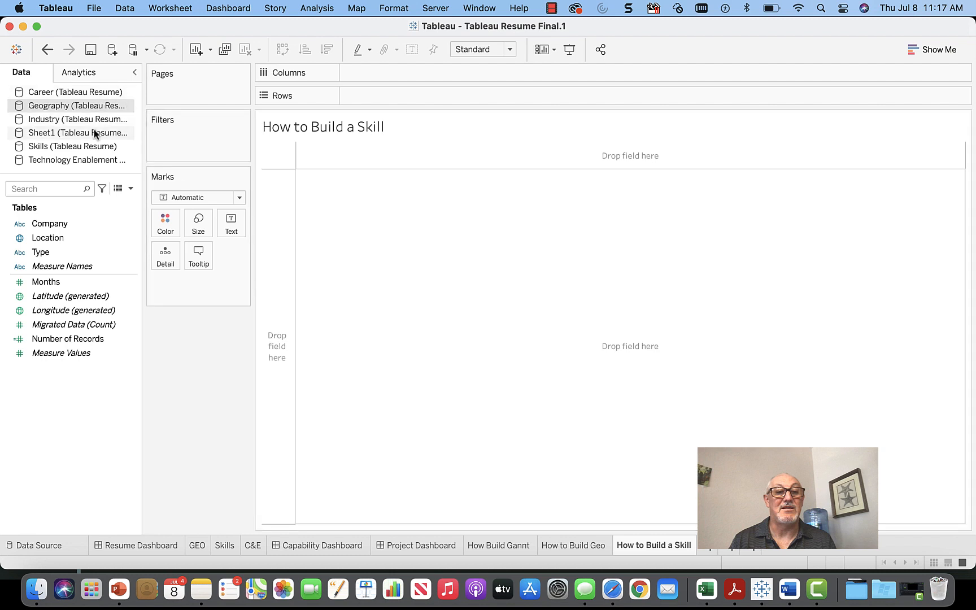
left_click(96, 146)
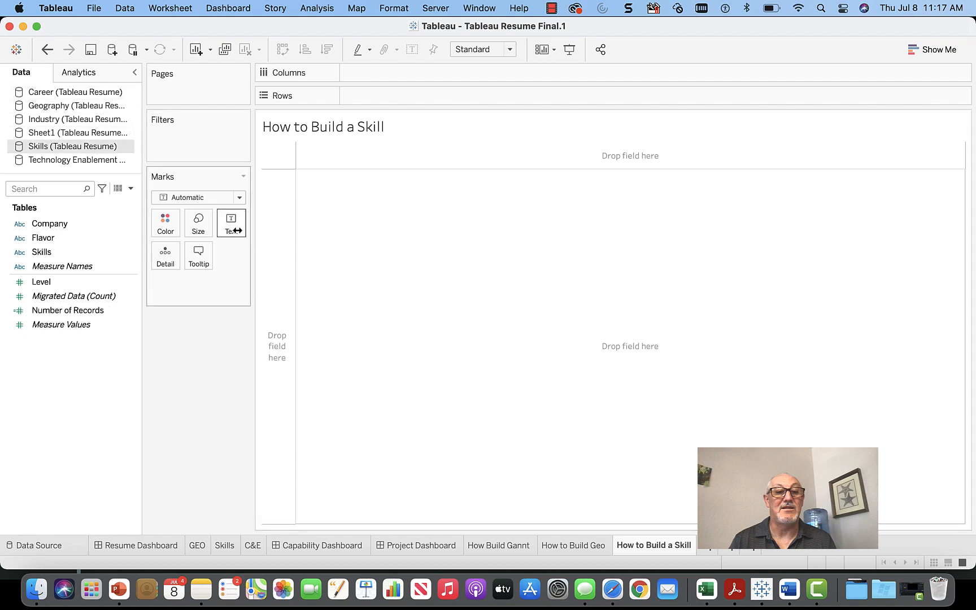
Step: Chart SUM(Level) per skill with Skills on Columns and Level on Rows
left_click(90, 257)
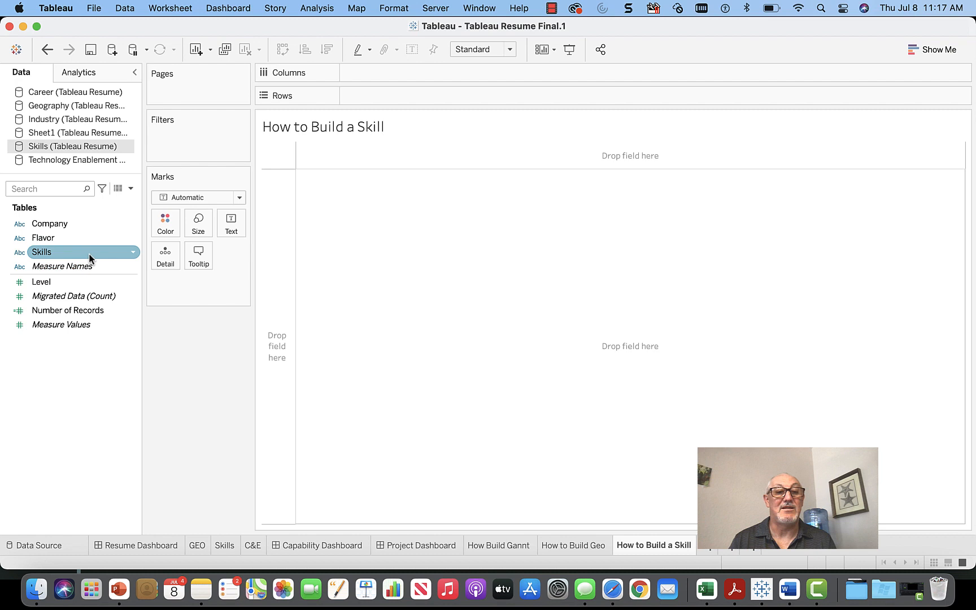
left_click_drag(89, 257, 402, 80)
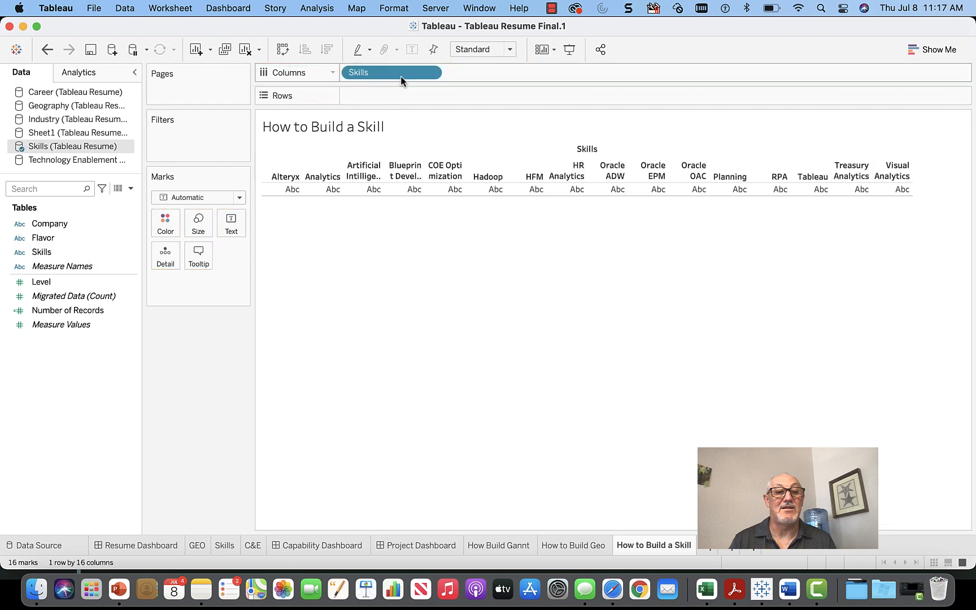
left_click(84, 281)
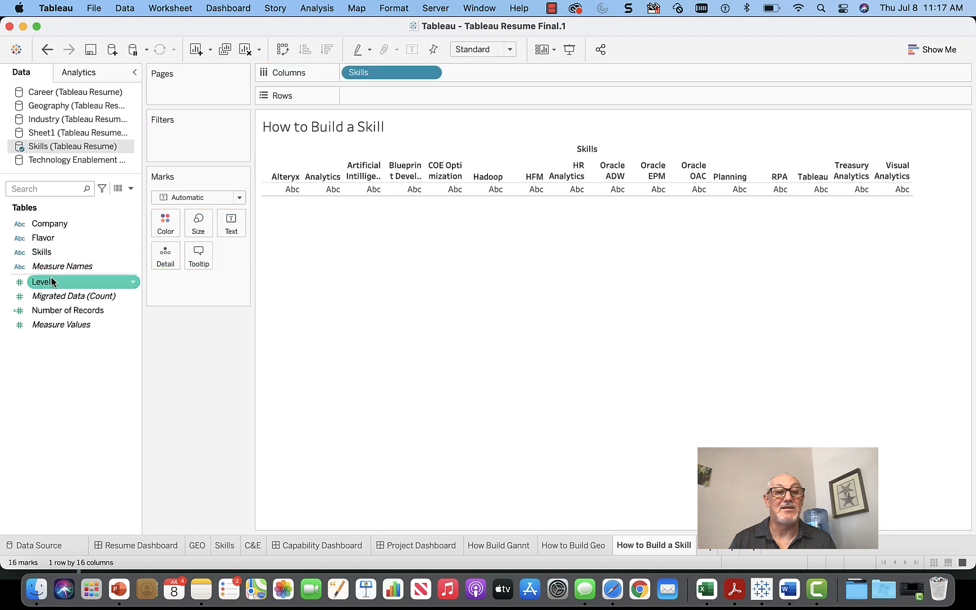
left_click_drag(84, 280, 378, 97)
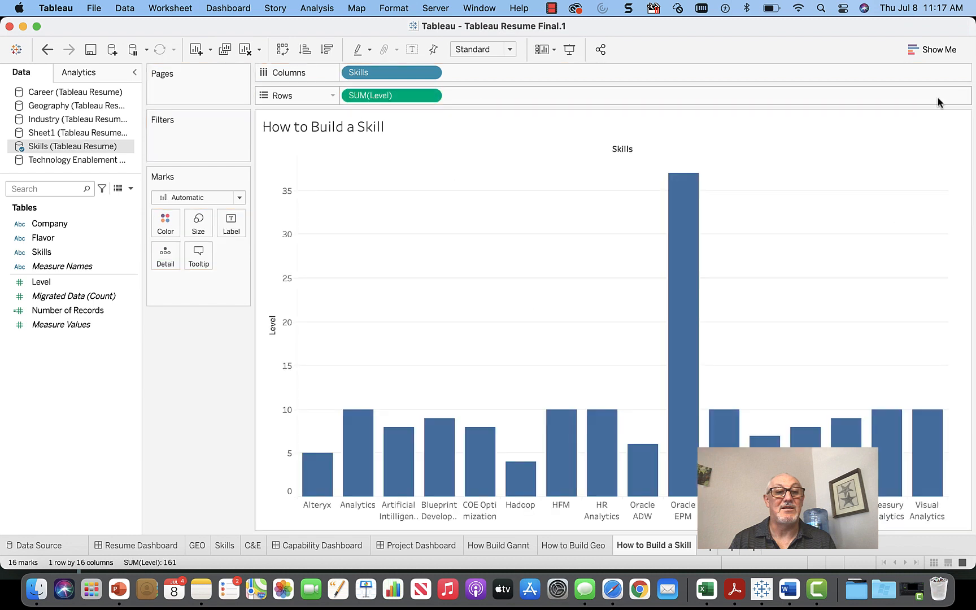
Step: Try horizontal and stacked bars in Show Me, then settle on a treemap
left_click(942, 50)
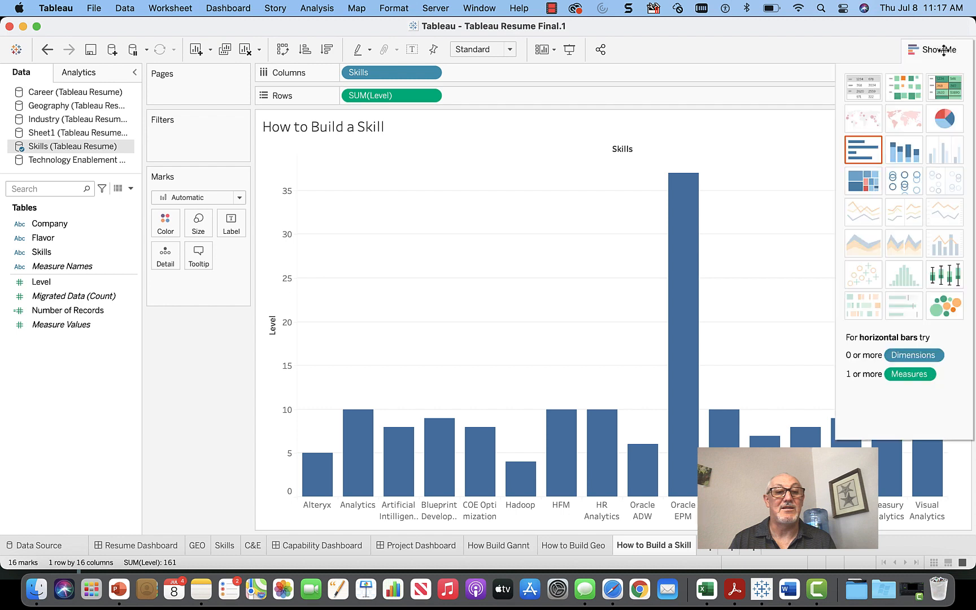
left_click(863, 155)
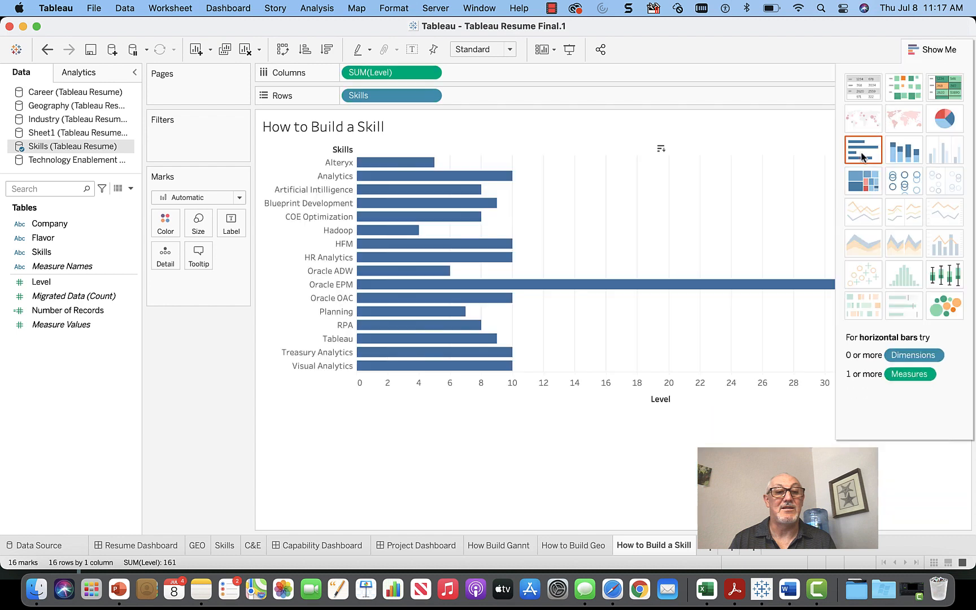
left_click(899, 152)
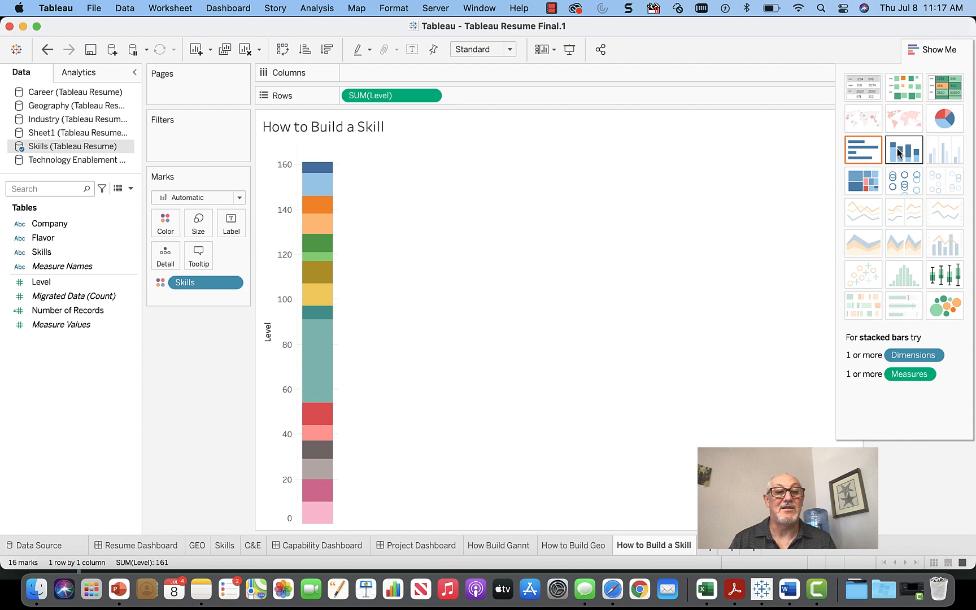
left_click(861, 153)
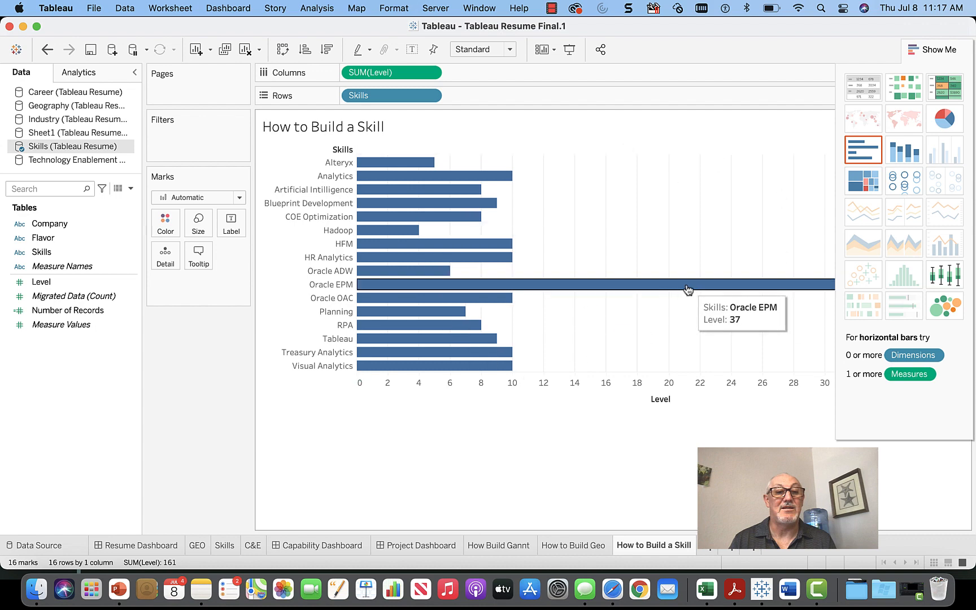
left_click(854, 183)
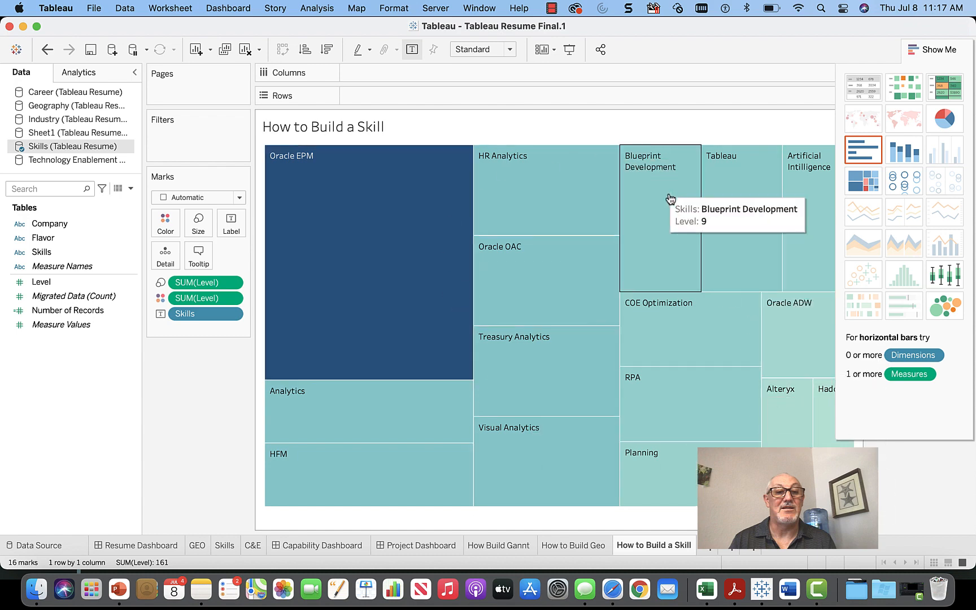
Step: Preview packed bubbles, return to the skills treemap, and close Show Me
left_click(940, 312)
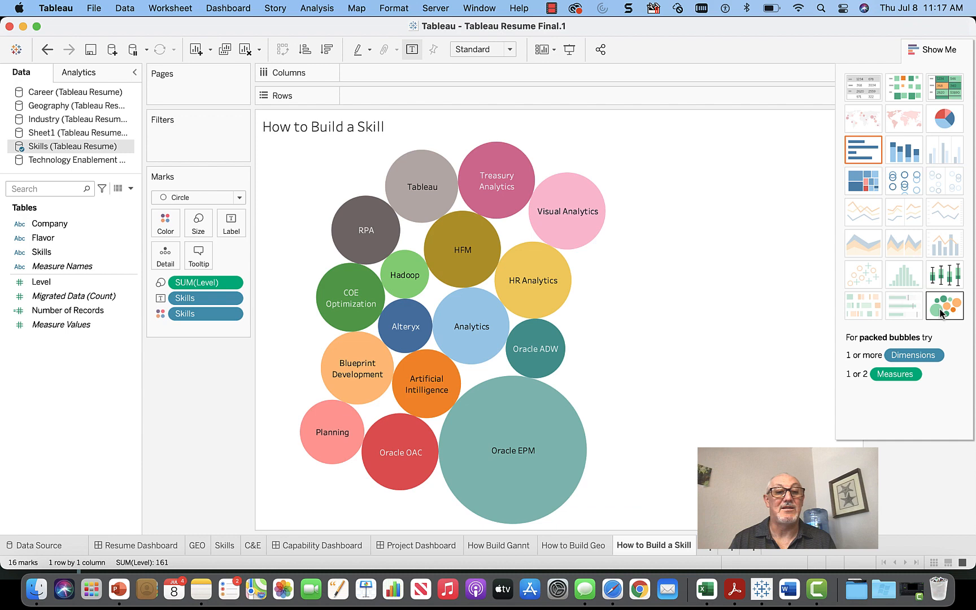
left_click(866, 187)
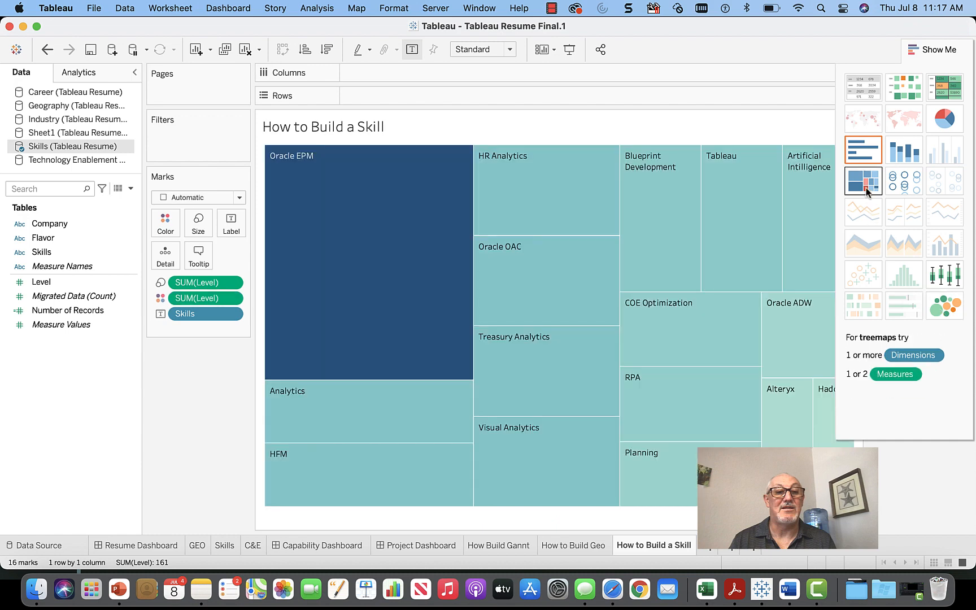
left_click(934, 51)
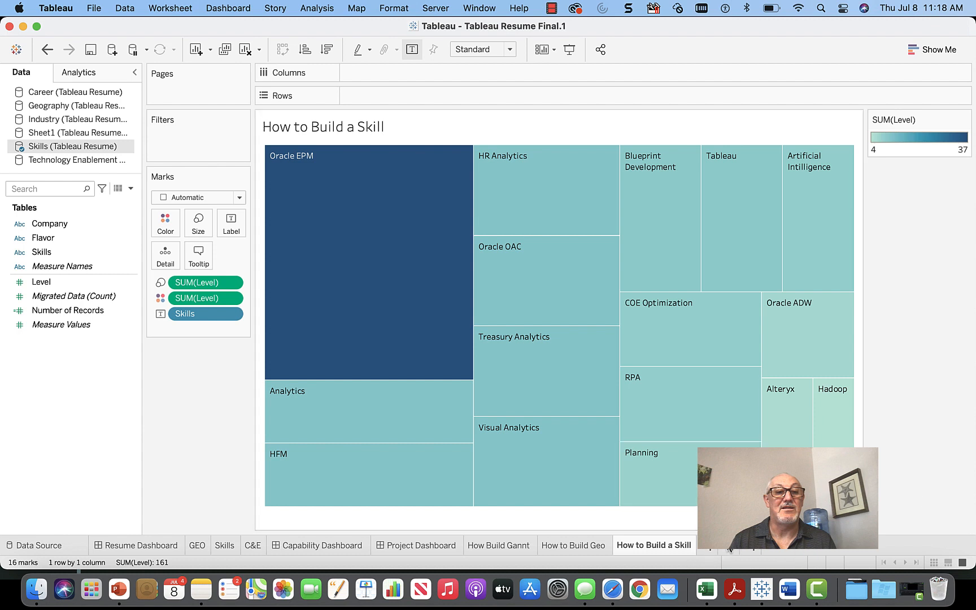
Step: Create a floating dashboard holding the Gantt, Geo map and skills treemap sheets
left_click(728, 547)
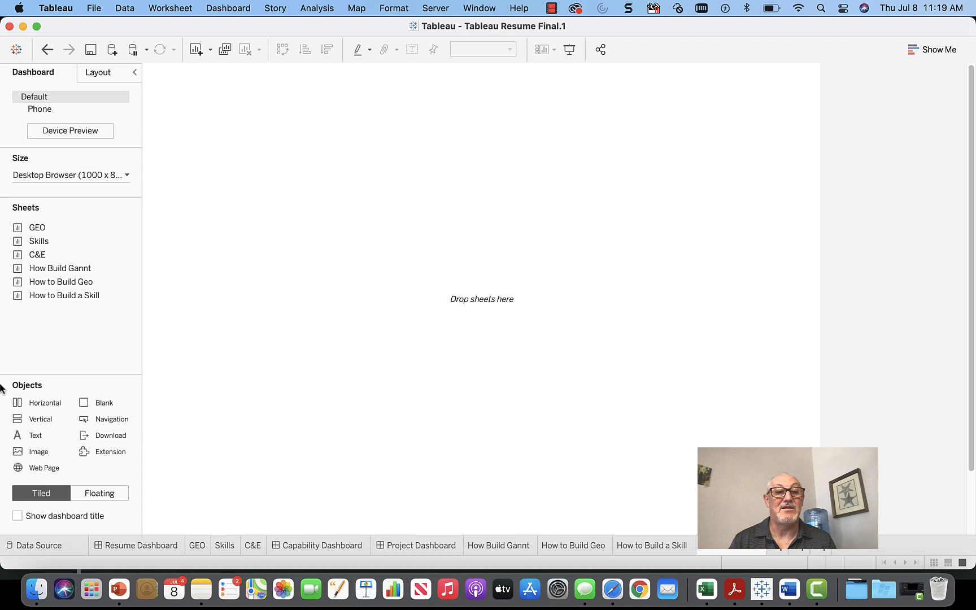
left_click(100, 497)
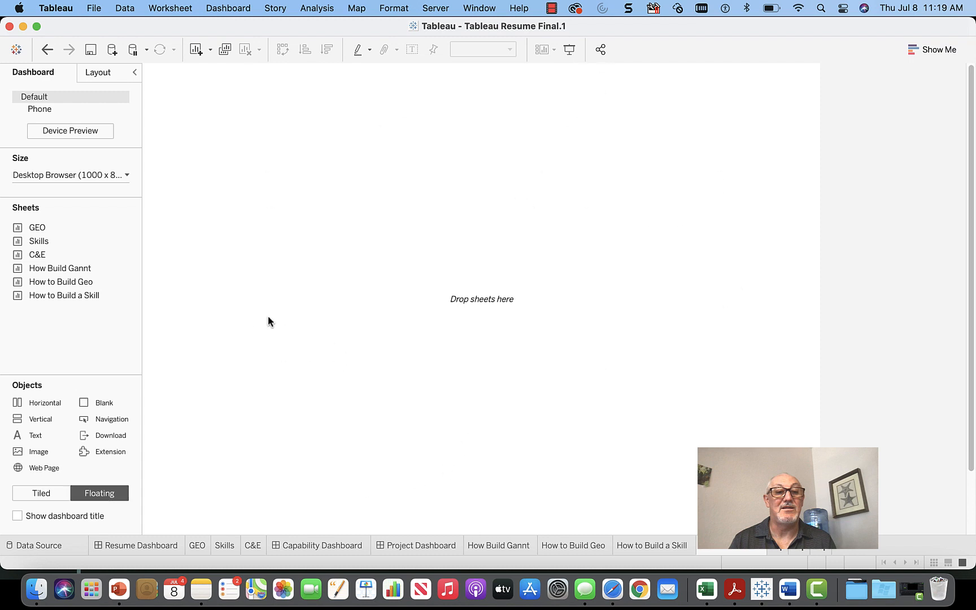
mouse_move(59, 282)
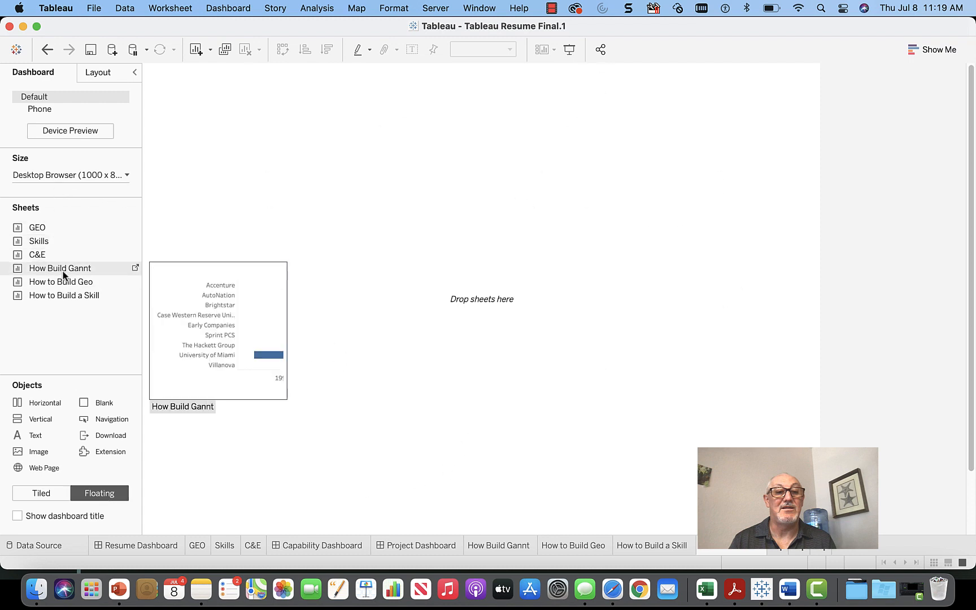
left_click_drag(62, 271, 203, 253)
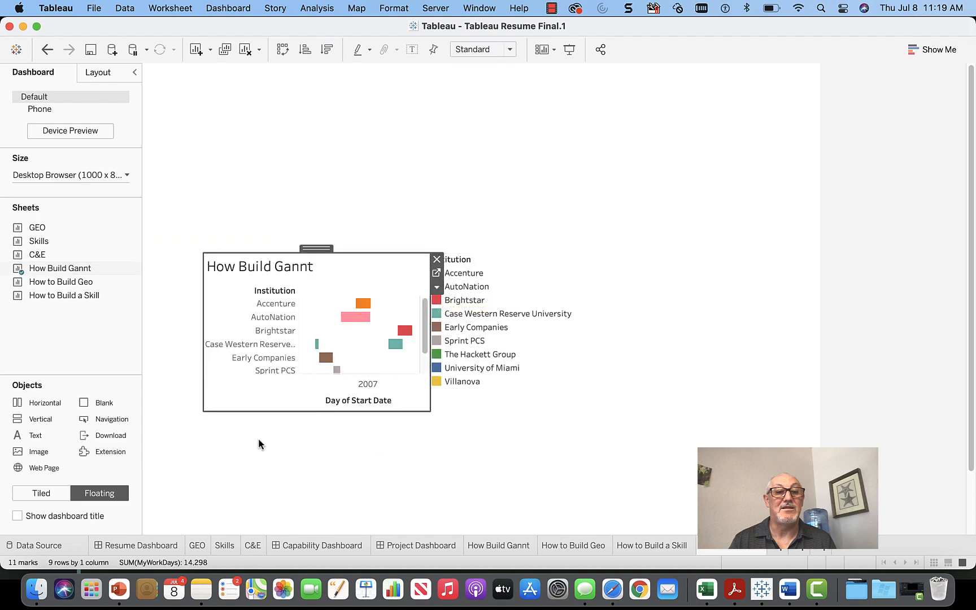
mouse_move(77, 283)
left_click_drag(77, 283, 574, 246)
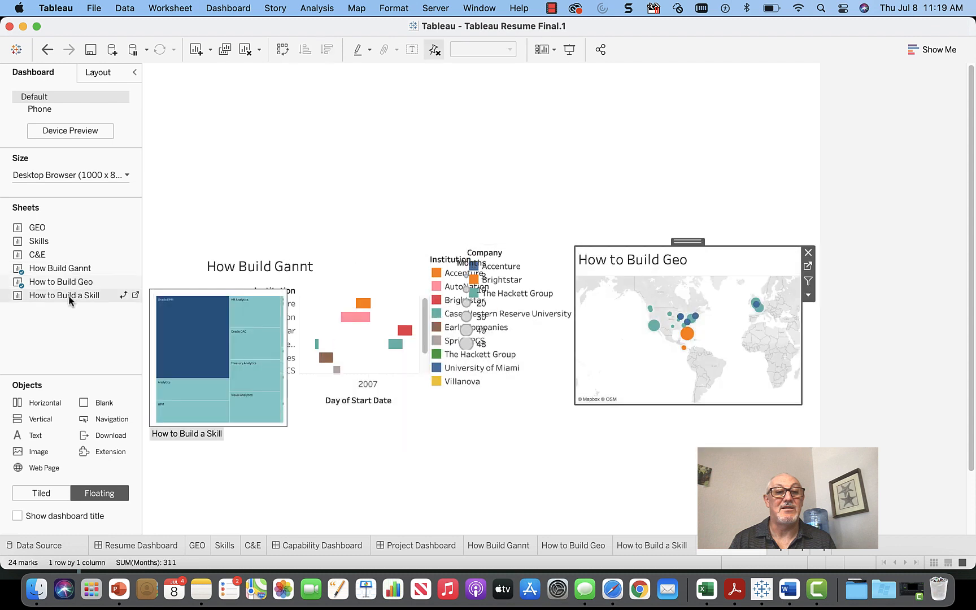
left_click_drag(72, 296, 463, 419)
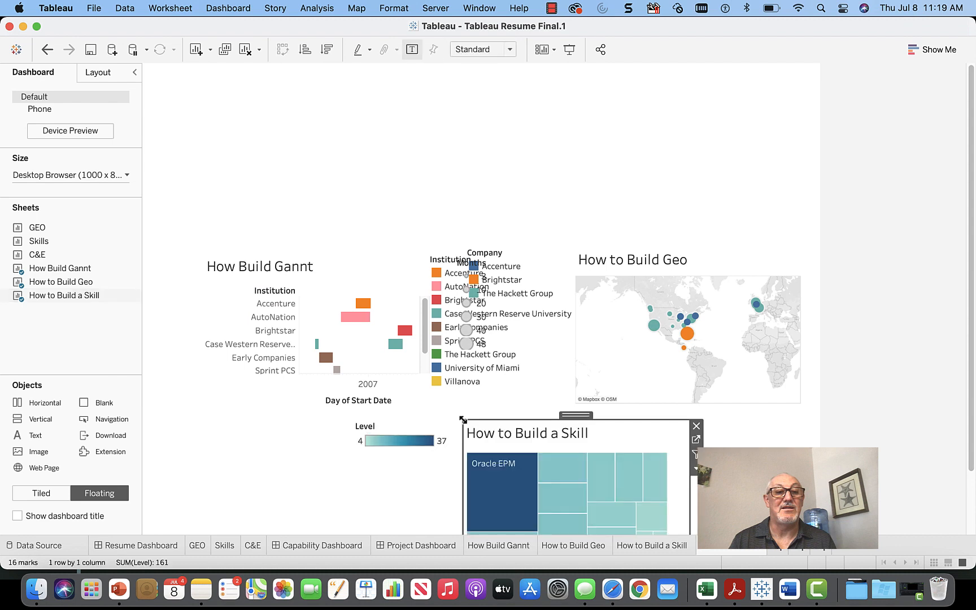